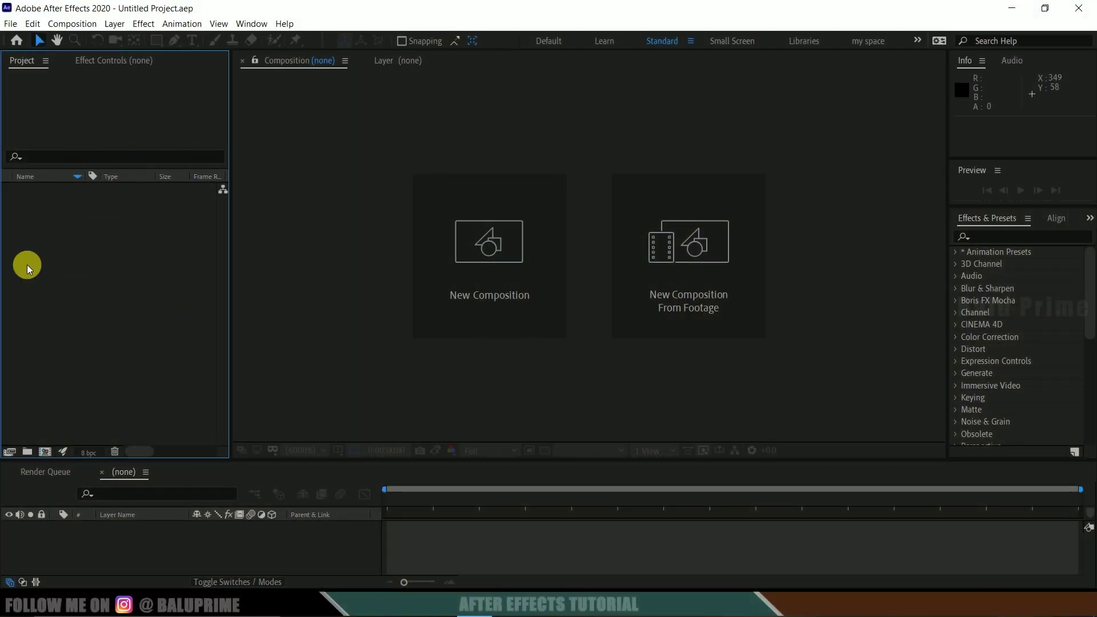
Create a new composition using the HDTV 1080 29.97 preset
left_click(498, 280)
left_click(470, 185)
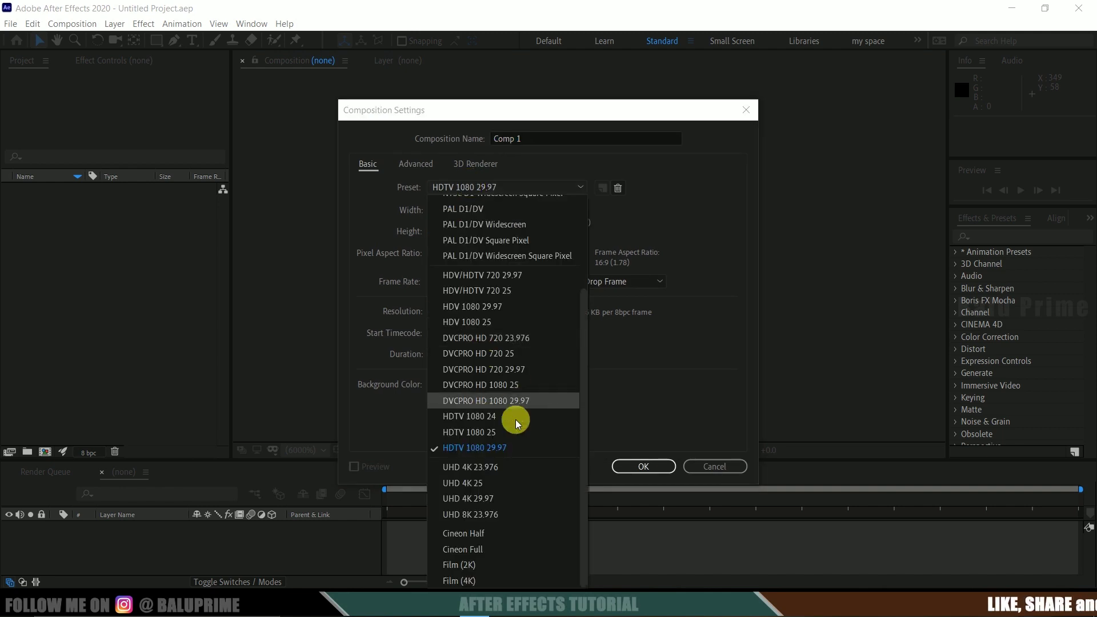
left_click(463, 448)
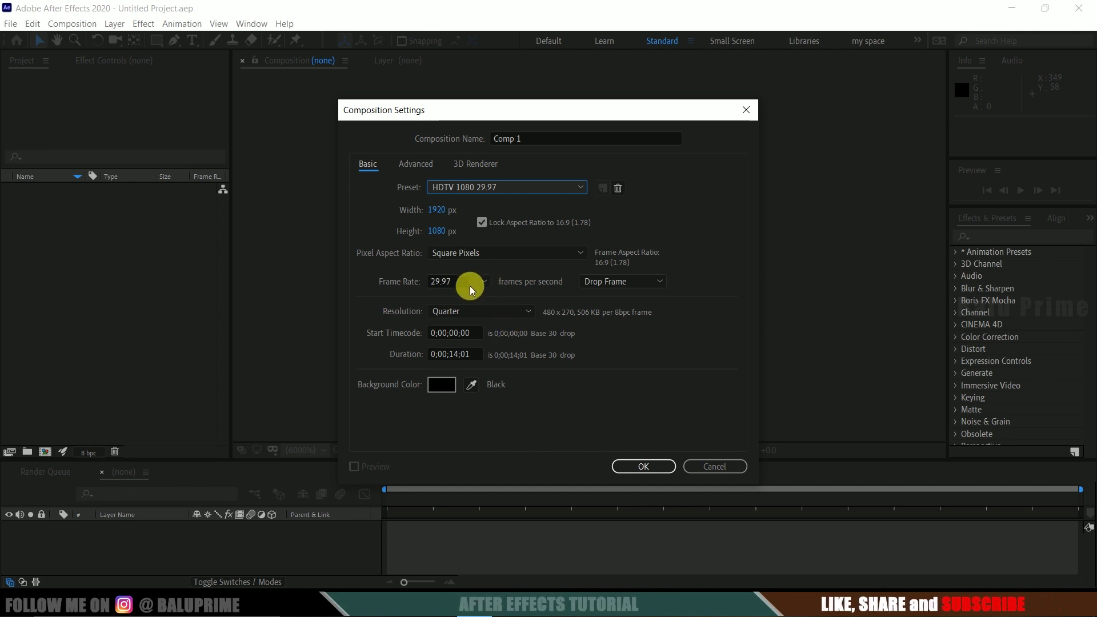
left_click_drag(470, 283, 362, 281)
left_click_drag(474, 356, 422, 368)
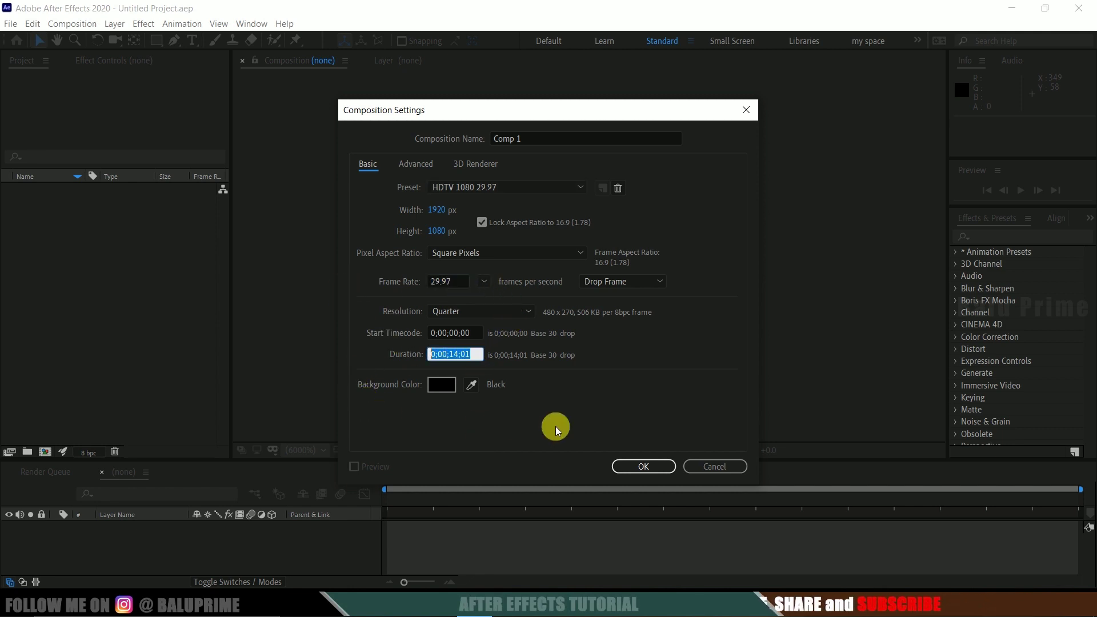
left_click(639, 465)
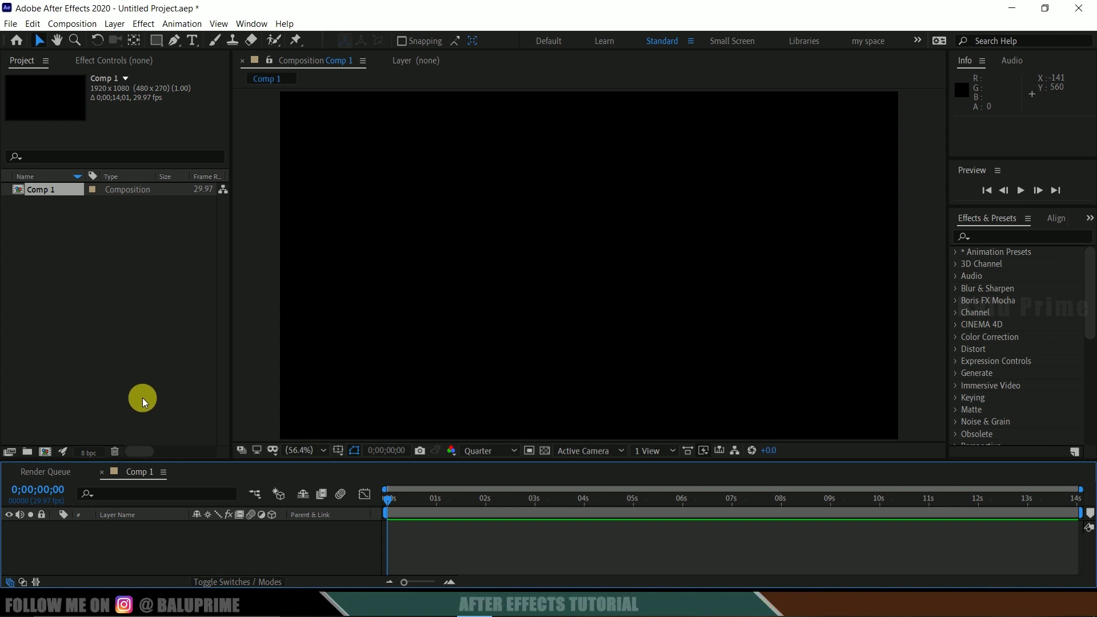
Add a composition-sized solid layer named "element"
left_click(115, 24)
mouse_move(129, 39)
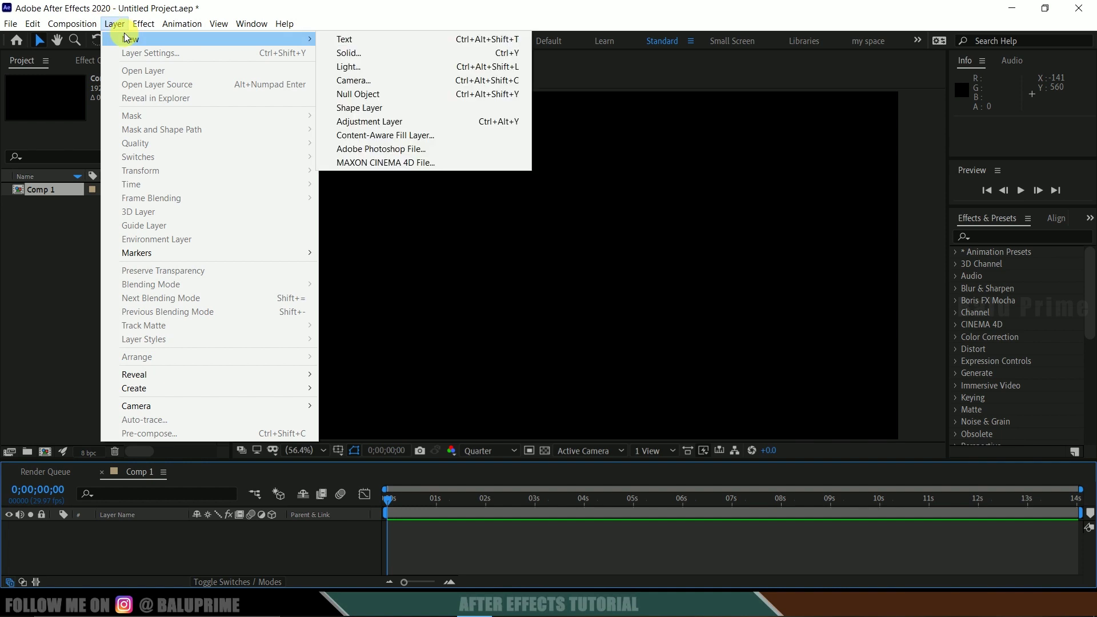
left_click(352, 54)
type("element")
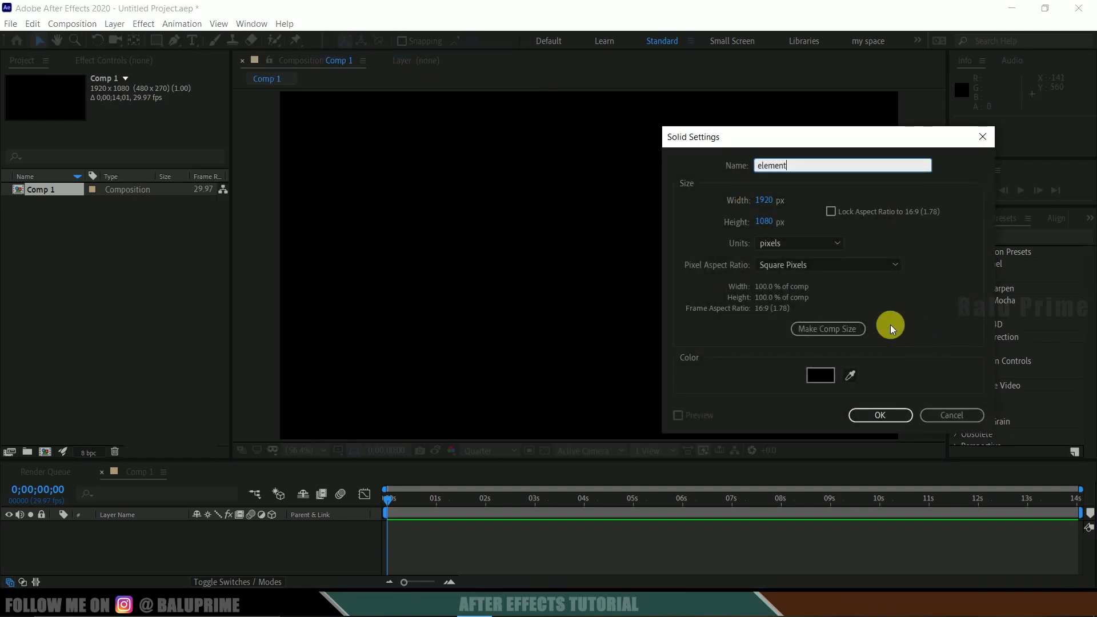
left_click(856, 329)
left_click(883, 415)
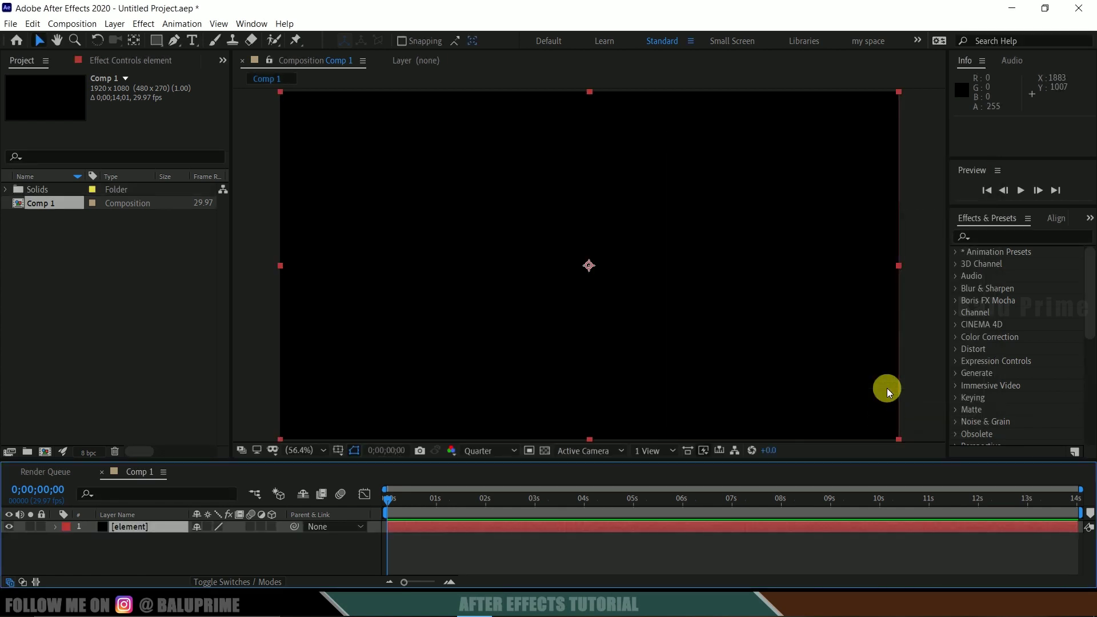
Find the Video Copilot Element effect and apply it to the element solid
left_click(1009, 237)
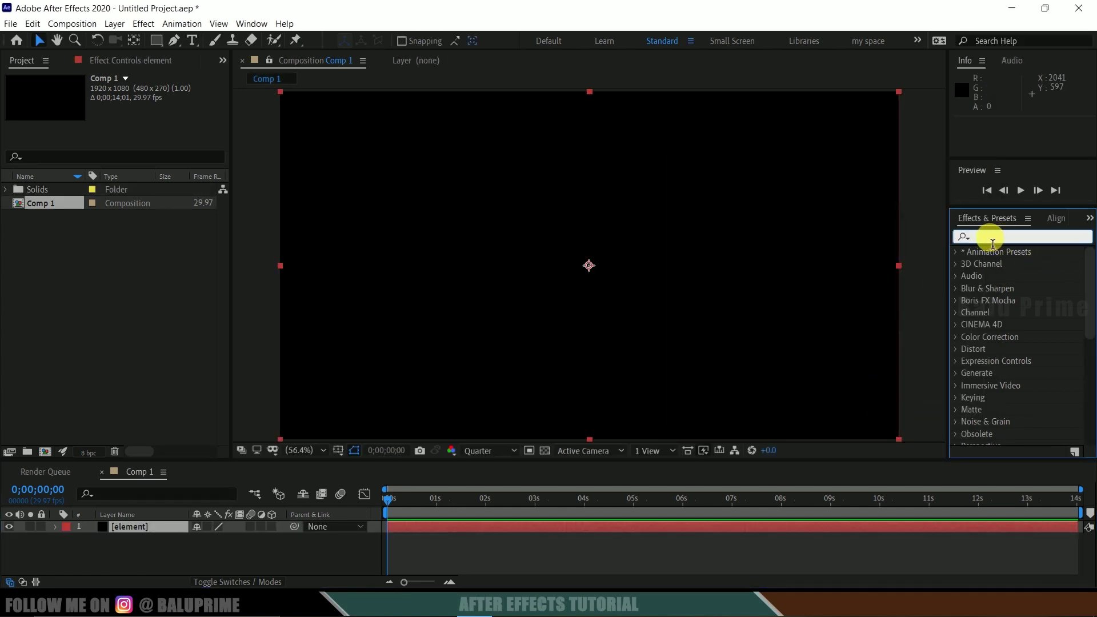
left_click(259, 26)
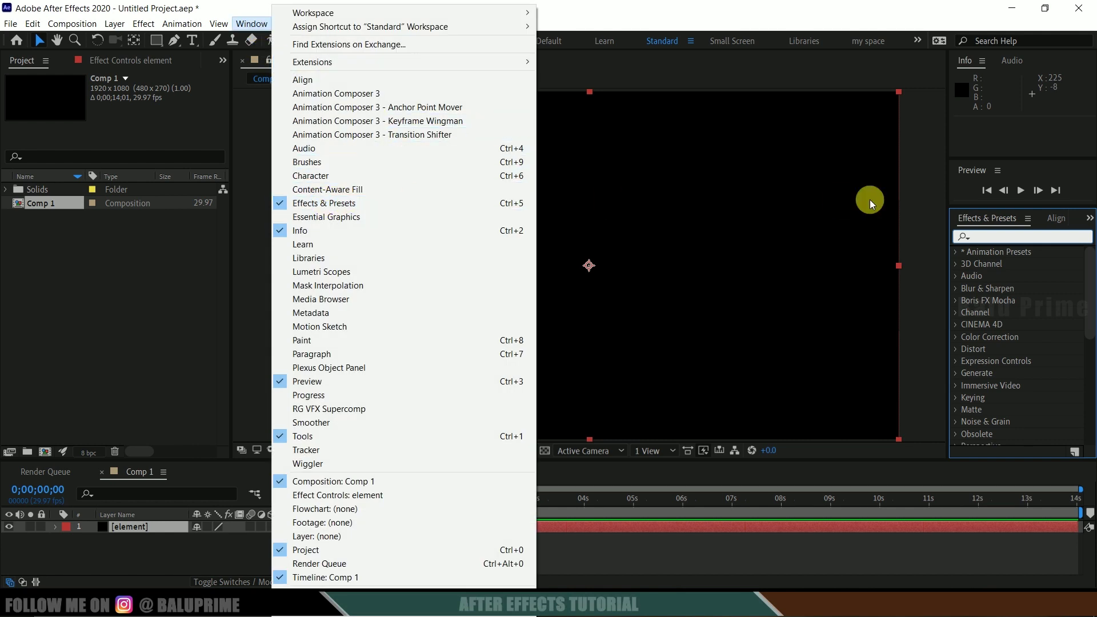
left_click(1000, 237)
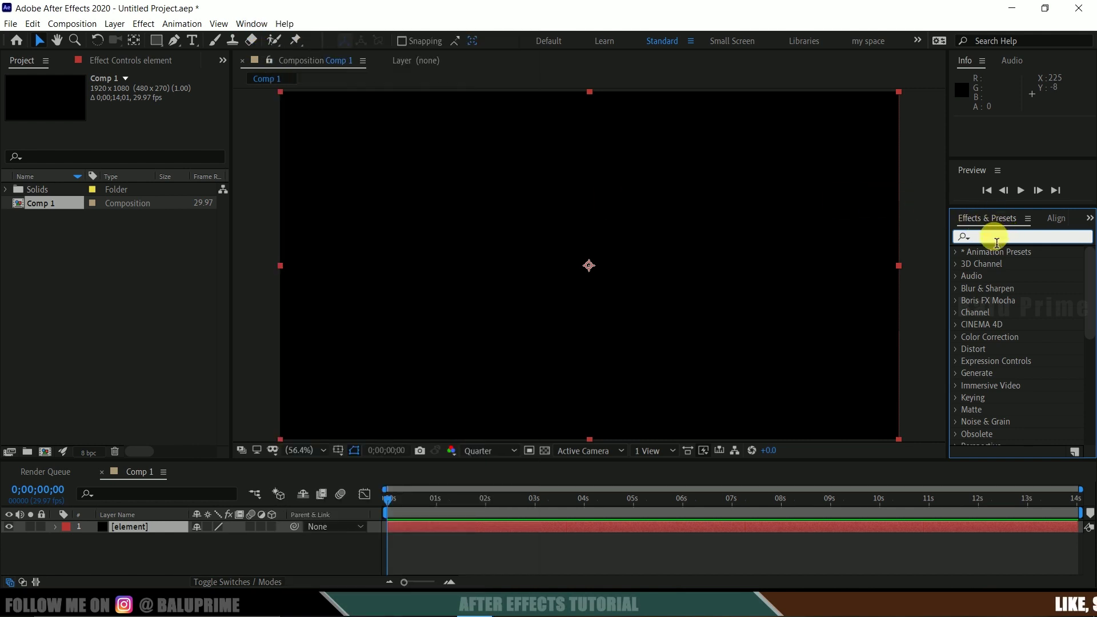
type("elemen")
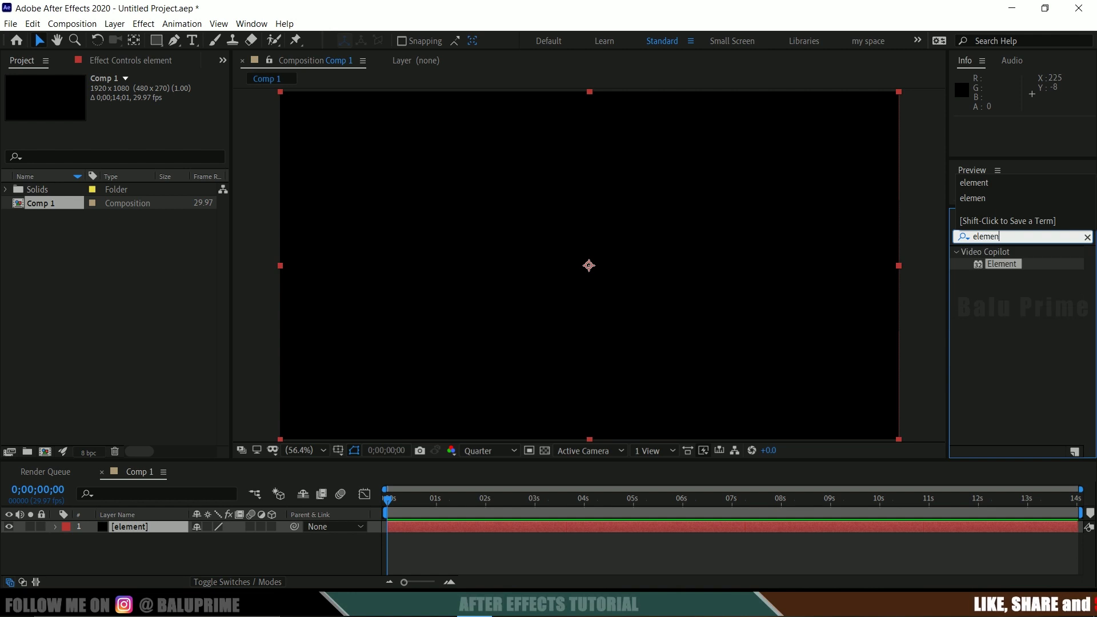
type("t")
left_click_drag(1003, 269, 135, 526)
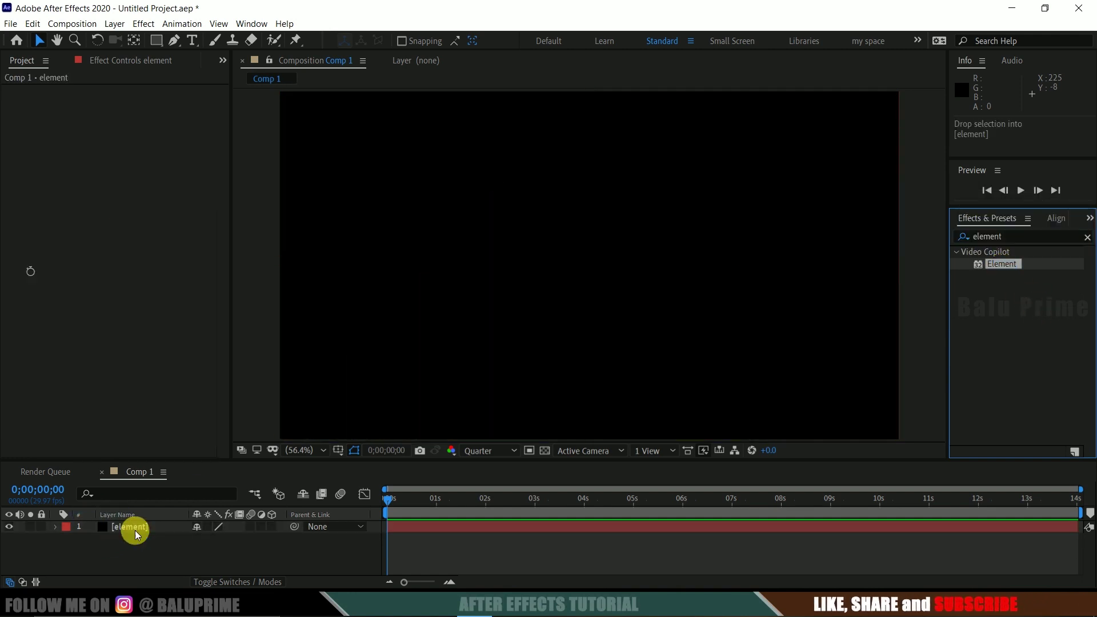
Open Element's Scene Setup and import Fancy_Car_1.obj from the fancy-car source folder with its alignment forced to the bottom
left_click(74, 122)
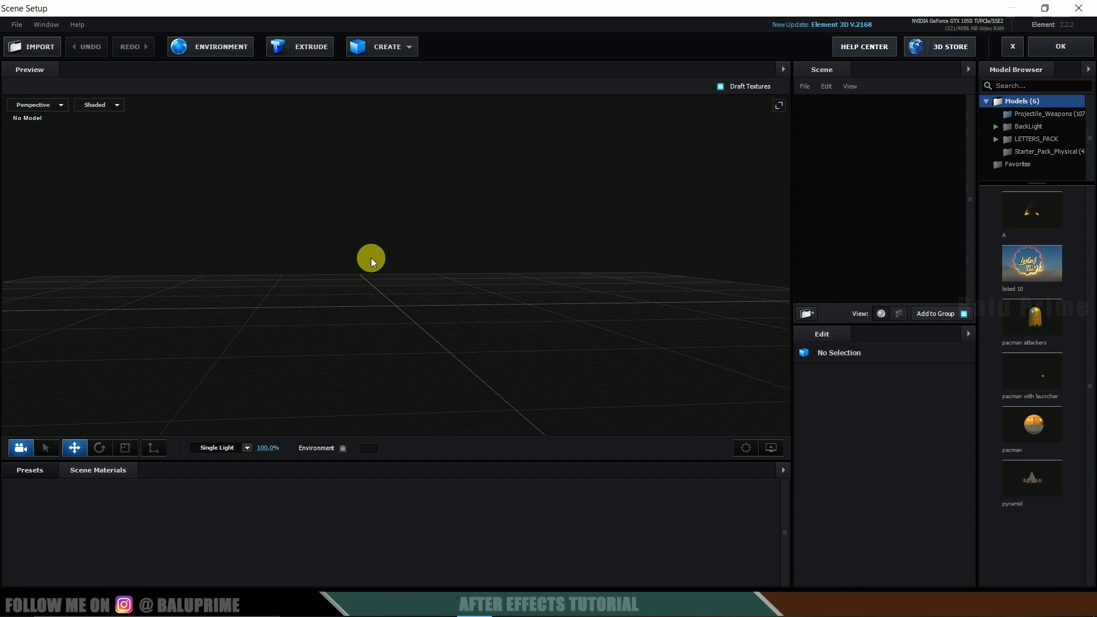
left_click(35, 47)
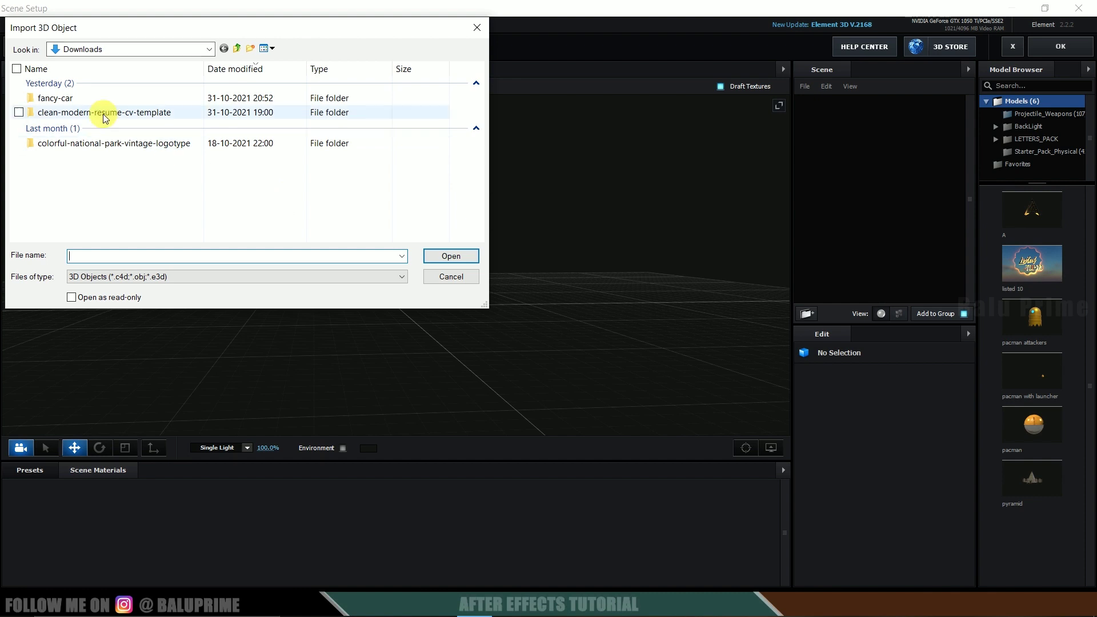
double_click(51, 98)
double_click(49, 84)
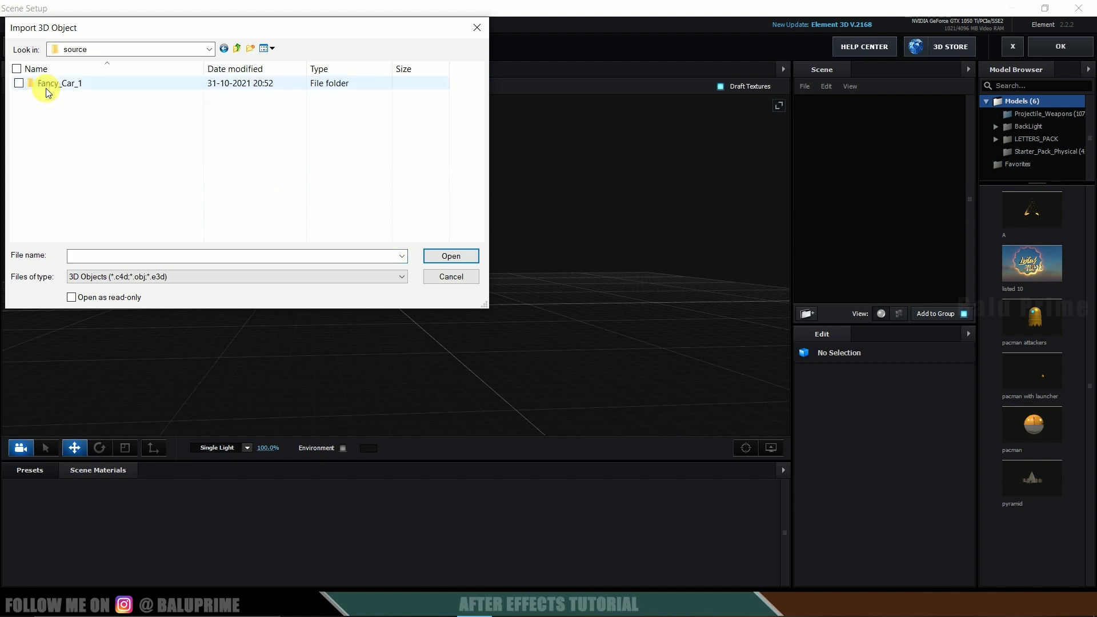
double_click(47, 92)
left_click(83, 120)
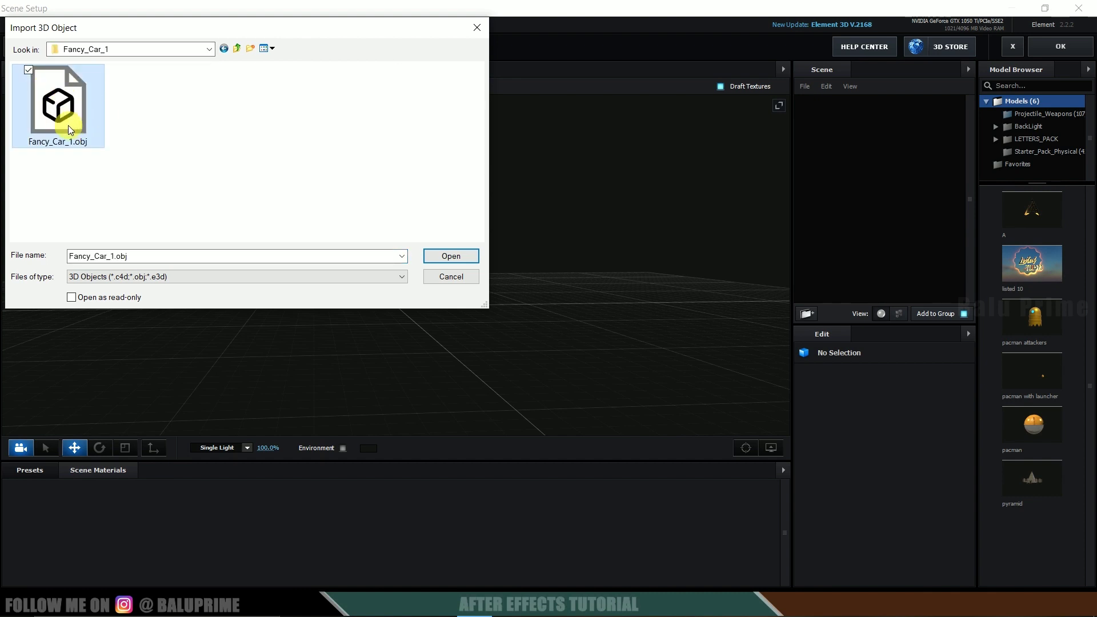
left_click(451, 256)
left_click(611, 351)
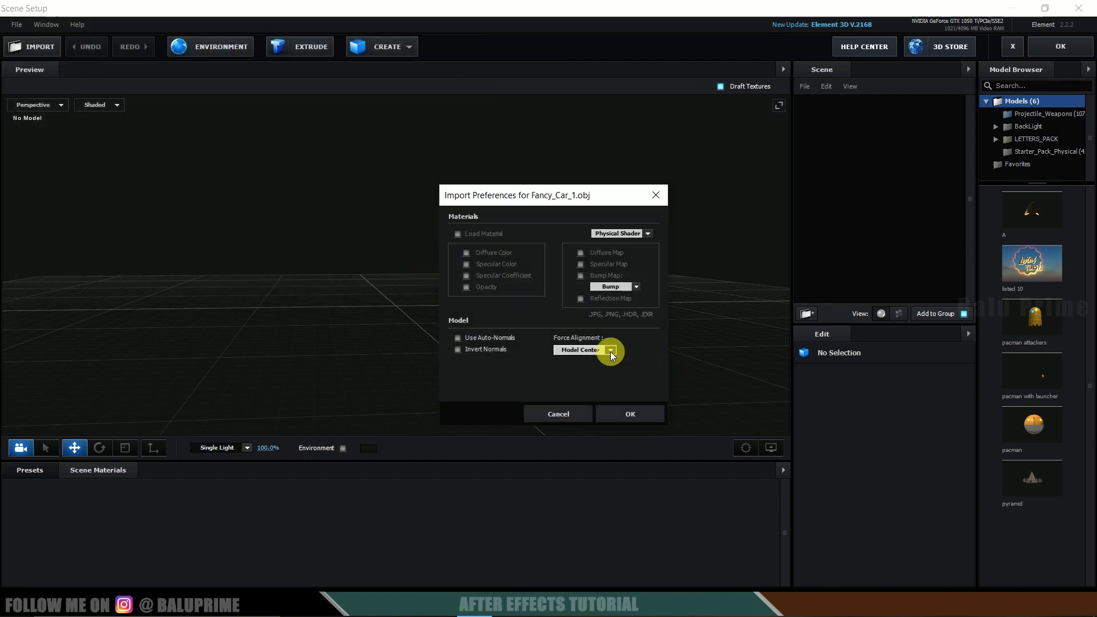
left_click(596, 391)
left_click(635, 414)
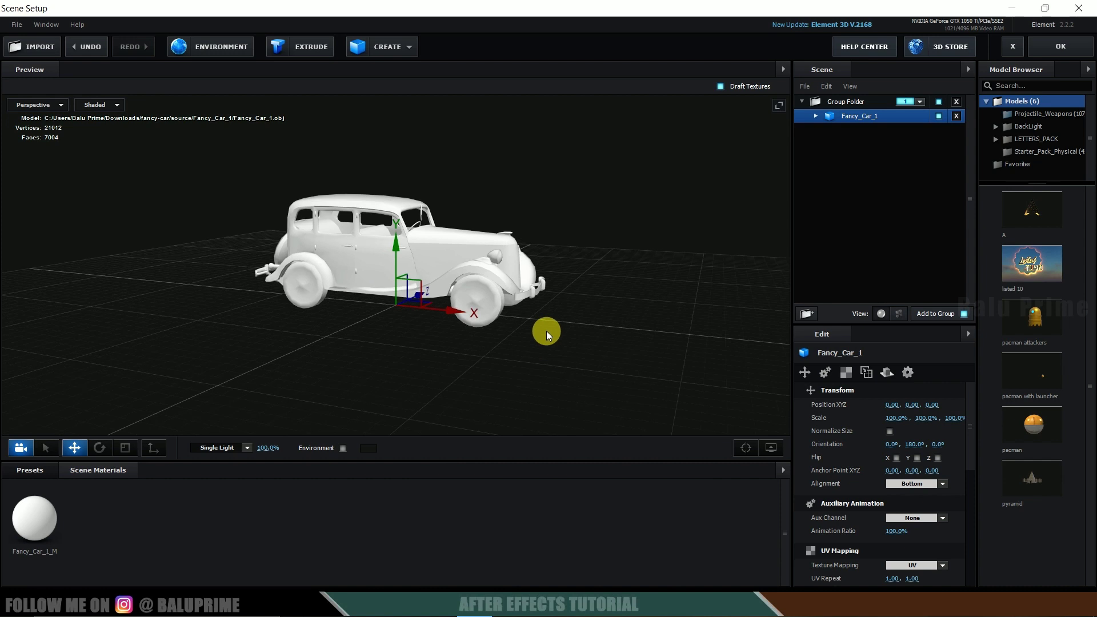
Load acn46-aship.png from the textures folder as the diffuse texture of the Fancy_Car_1_M material
left_click_drag(546, 331, 536, 334)
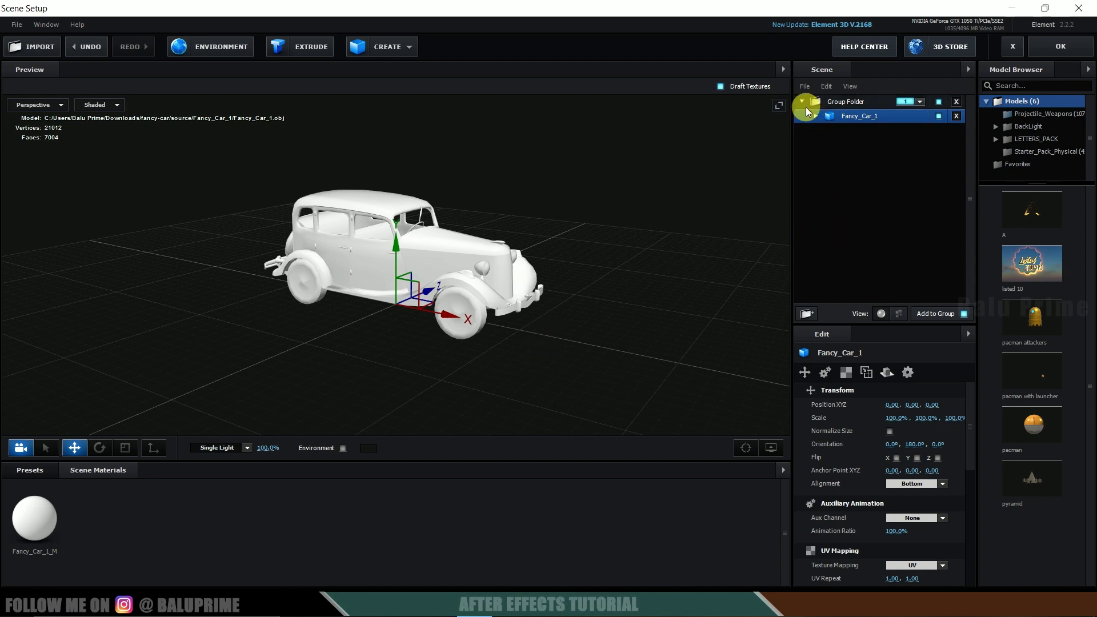
left_click(873, 130)
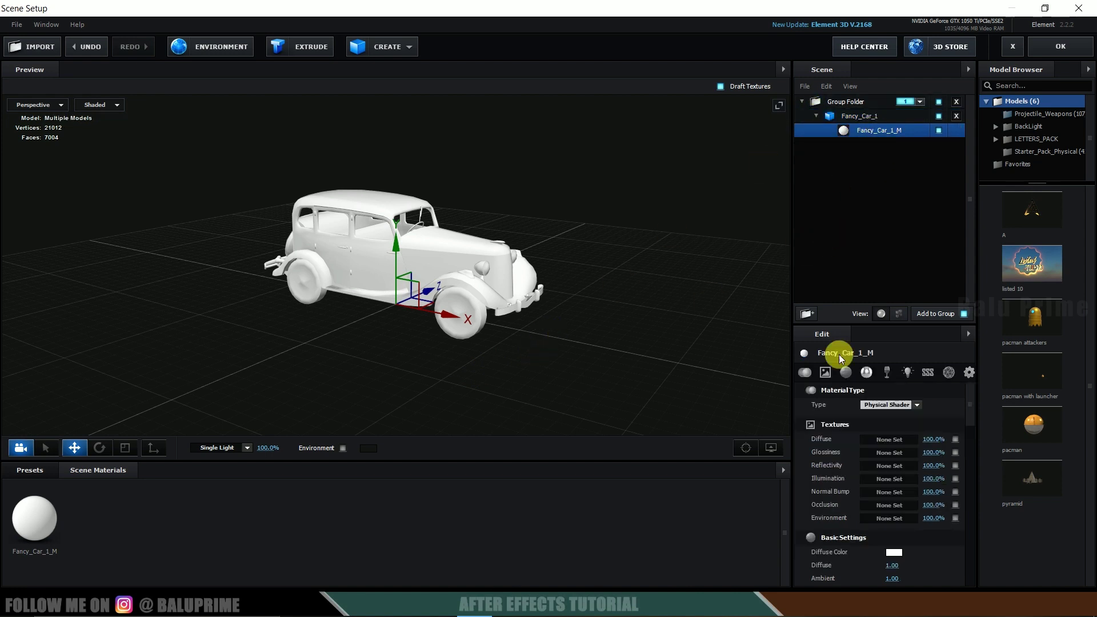
left_click(887, 438)
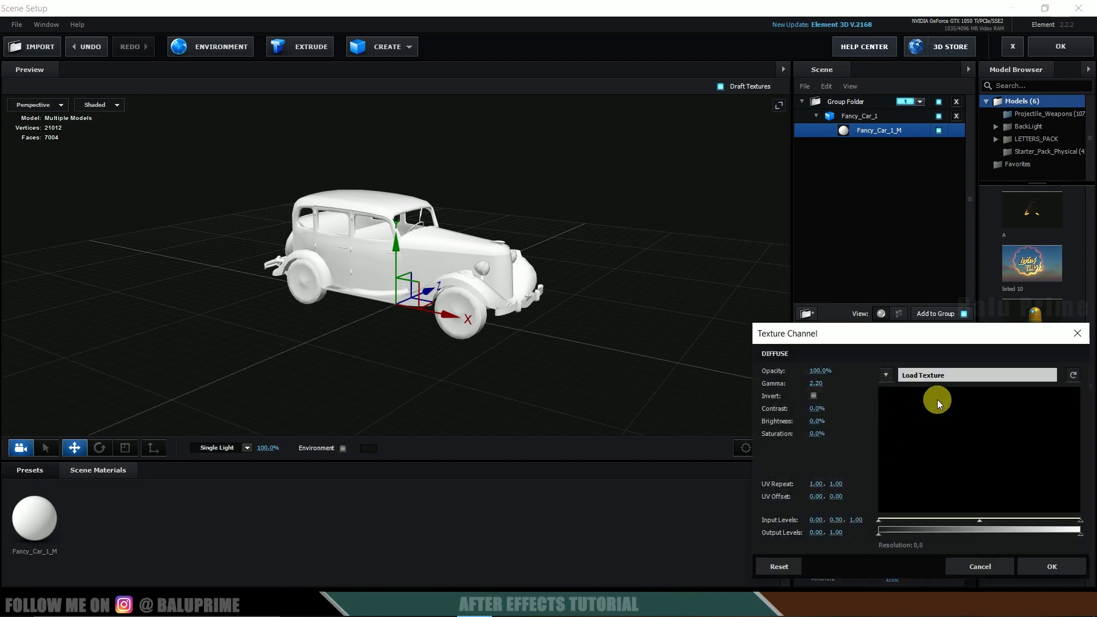
left_click(943, 375)
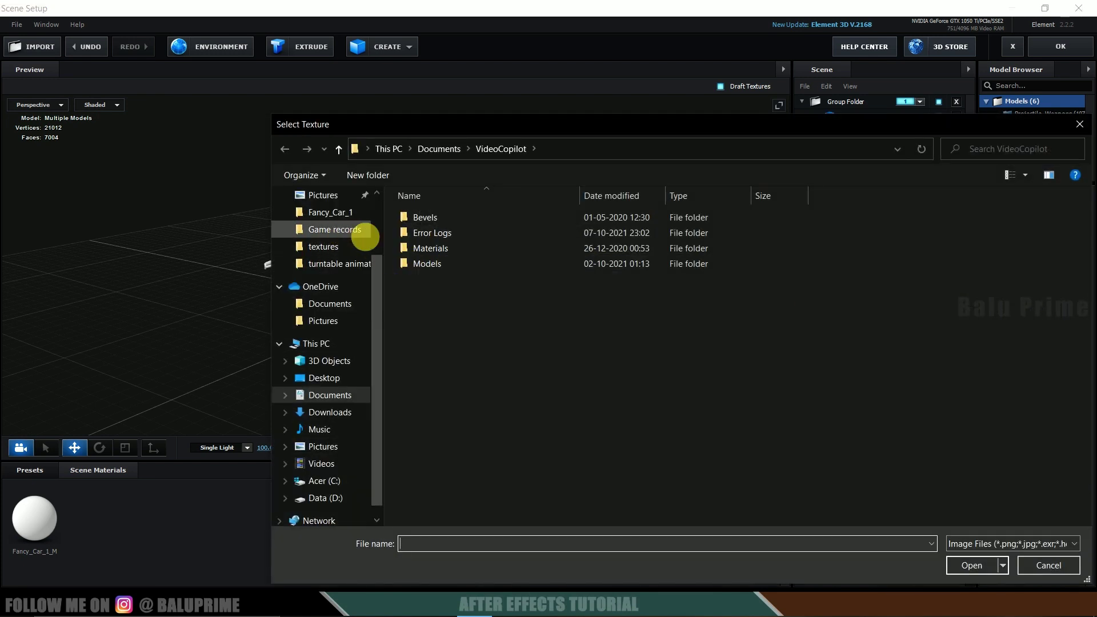
left_click(345, 246)
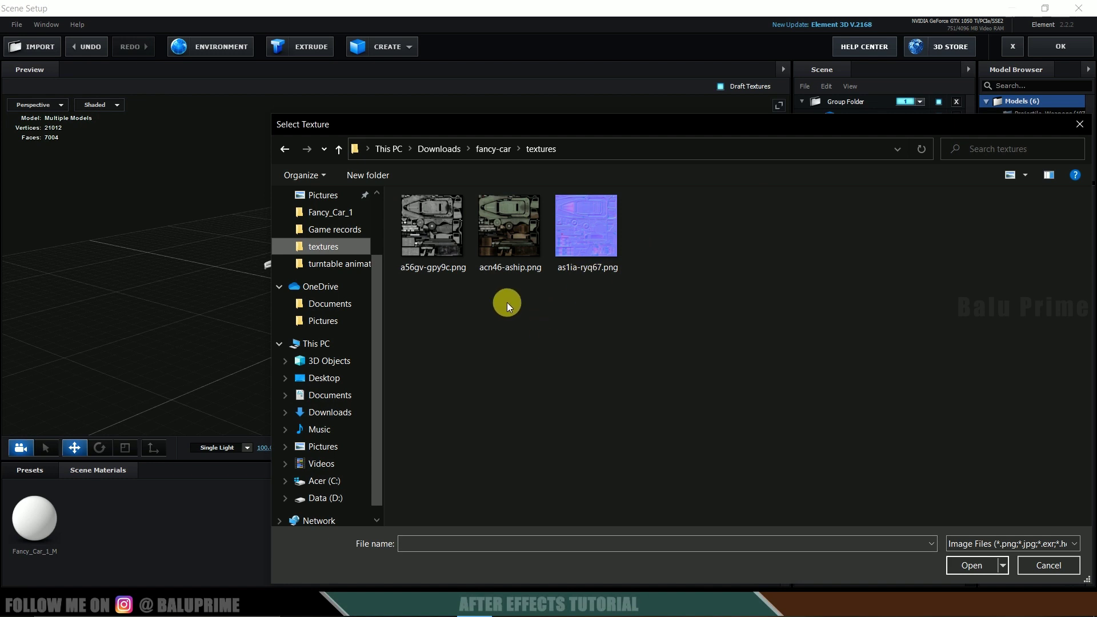
left_click(503, 251)
left_click(982, 566)
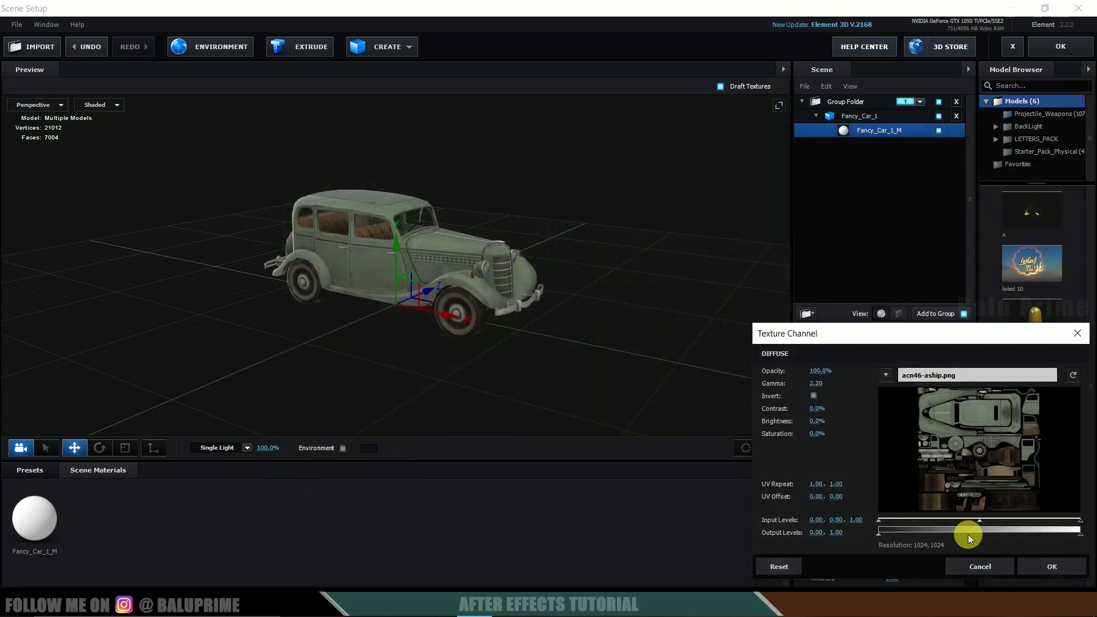
left_click(1050, 567)
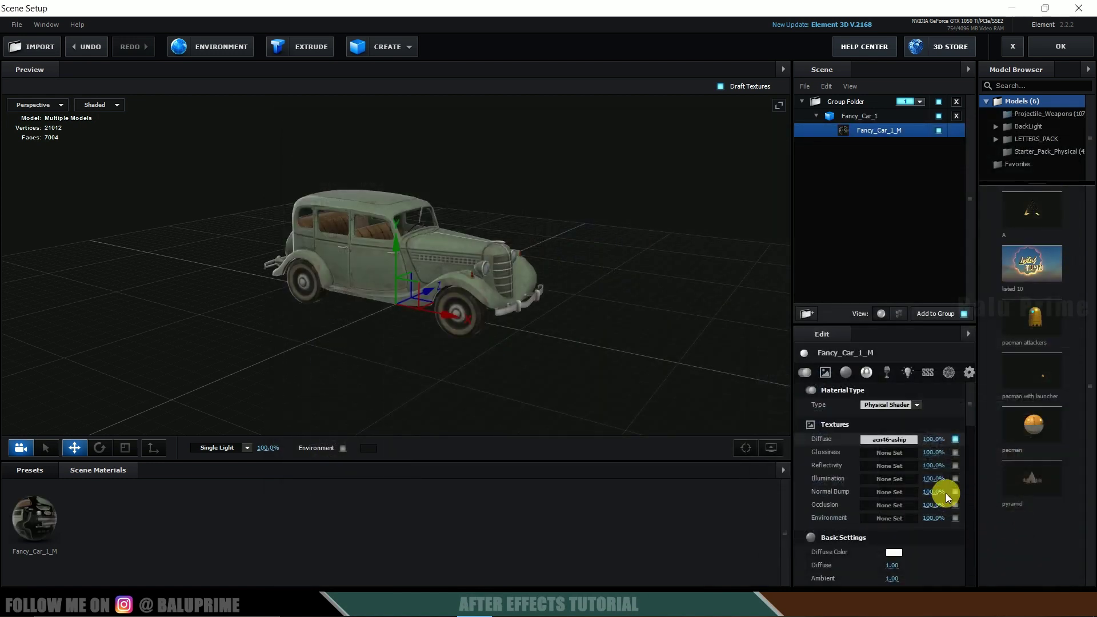
Load as1ia-ryq67.png as the normal bump texture of the car material
left_click(883, 490)
left_click(920, 384)
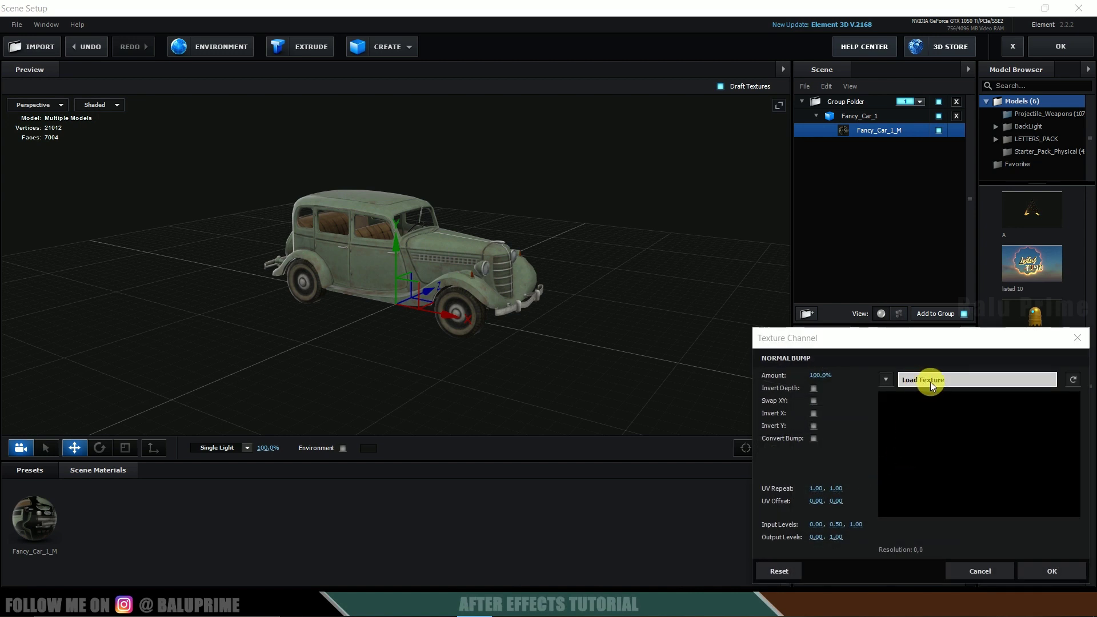
left_click(618, 246)
left_click(963, 565)
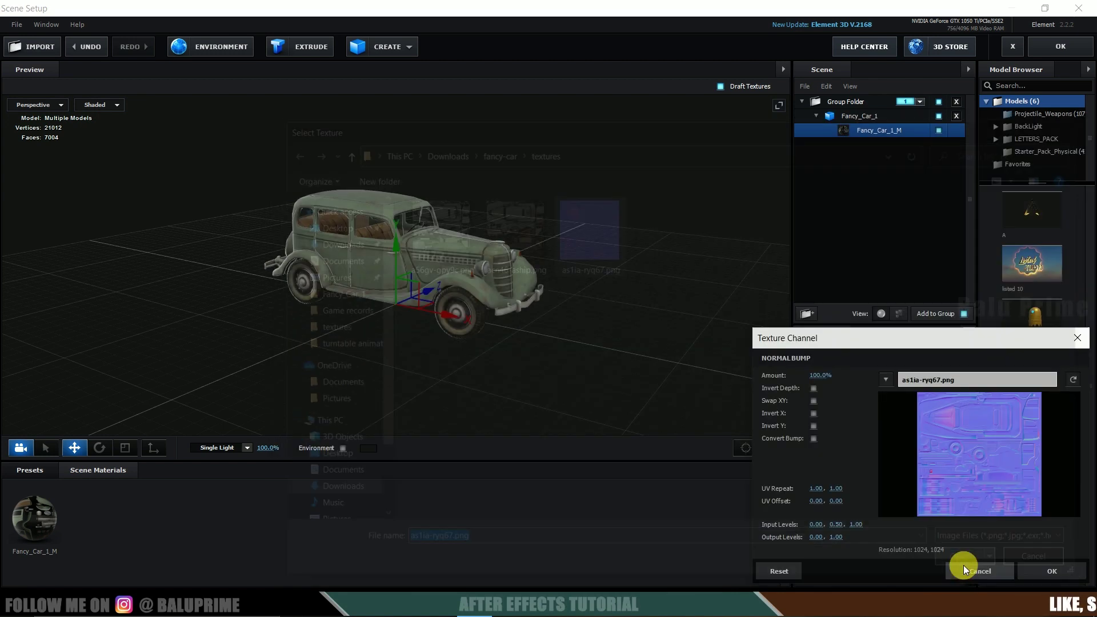
left_click(1046, 566)
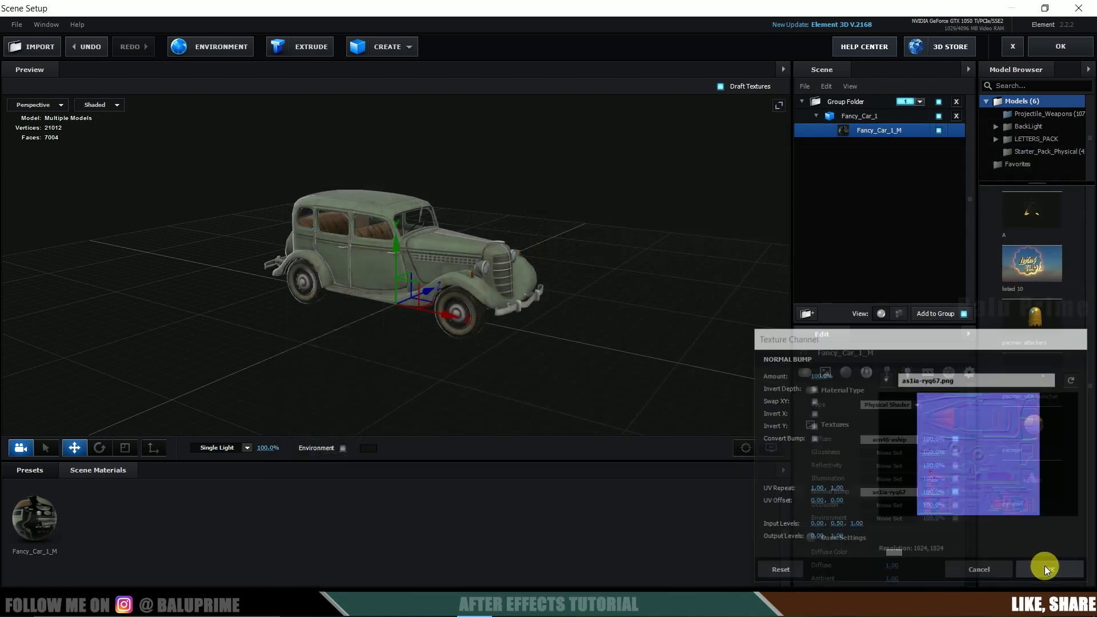
Load a56gv-gpy9c.png as the reflectivity texture of the car material
left_click(892, 464)
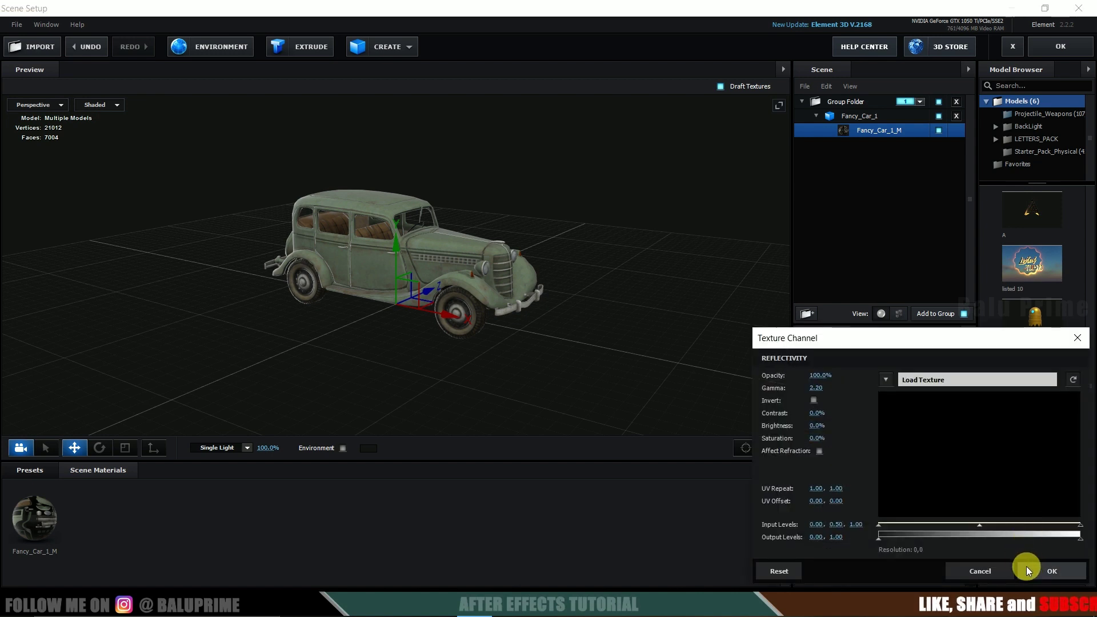
left_click(937, 379)
left_click(451, 263)
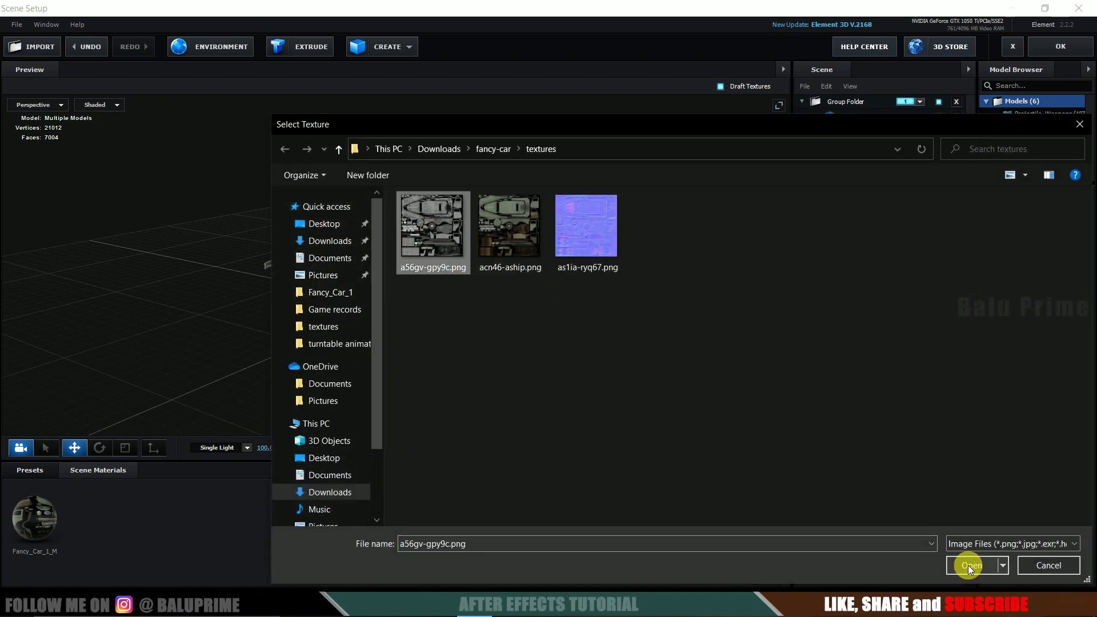
left_click(968, 565)
left_click(1055, 571)
Turn on the environment display in the scene preview and view the car against it
left_click_drag(455, 279, 314, 408)
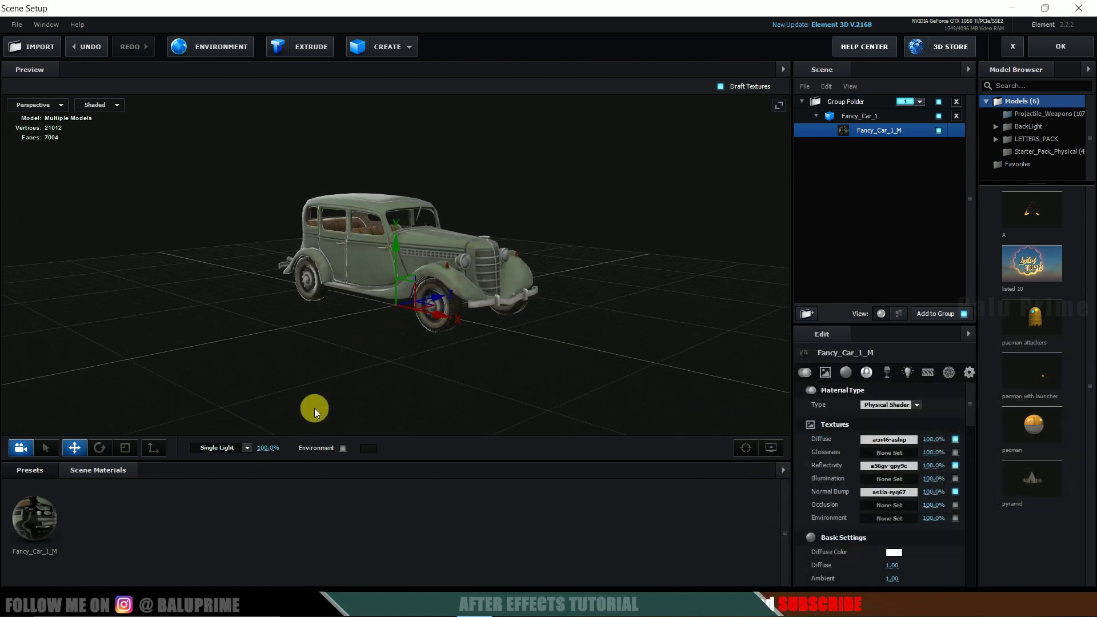
left_click(343, 447)
scroll(605, 261, "down", 4)
left_click_drag(518, 297, 574, 298)
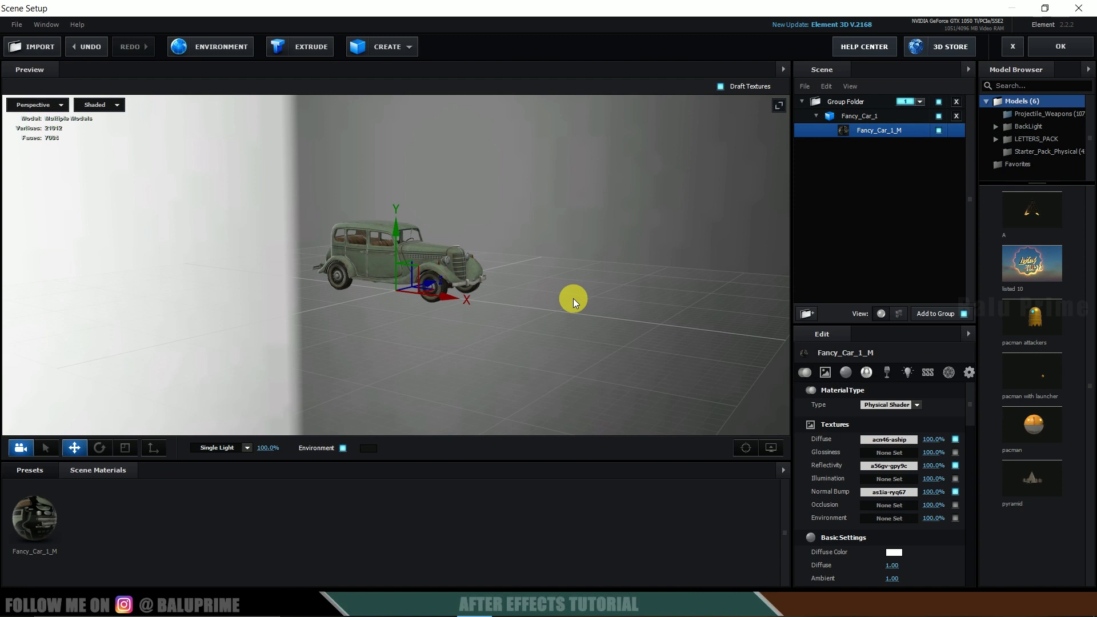
Load snowy_cemetery.jpg from the Downloads folder as the scene's environment texture
left_click(194, 46)
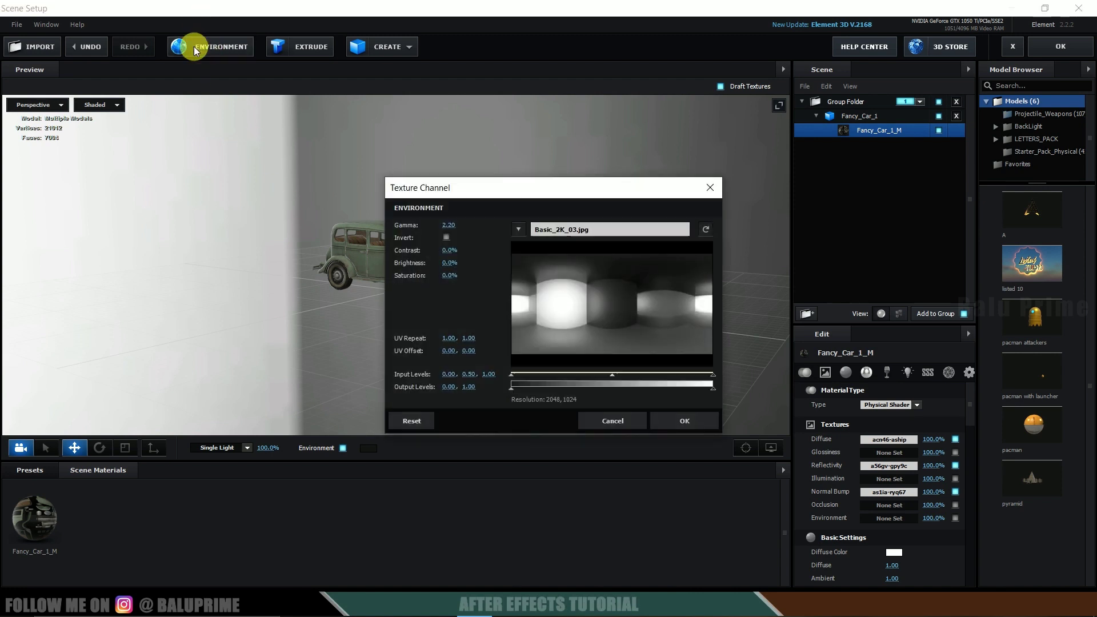
left_click(574, 228)
left_click(323, 242)
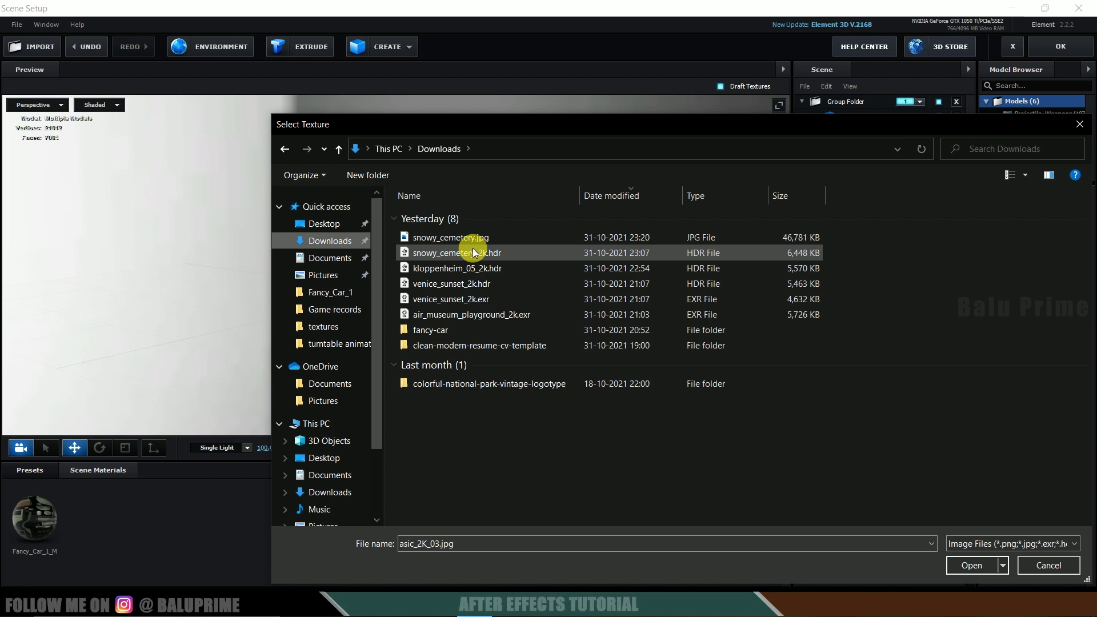
left_click(456, 240)
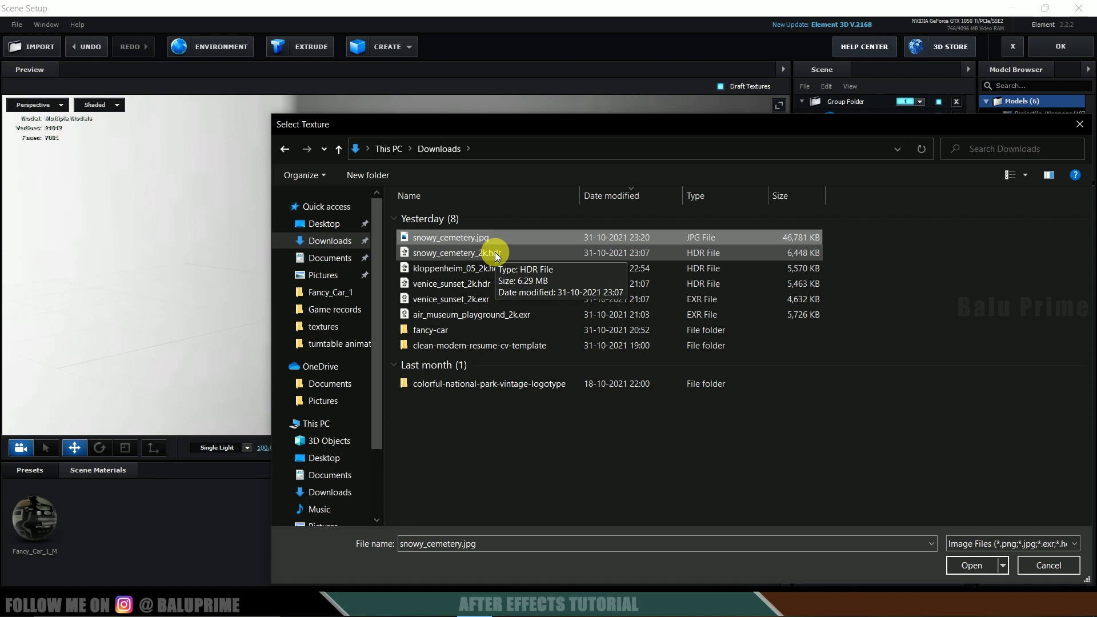
left_click(458, 238)
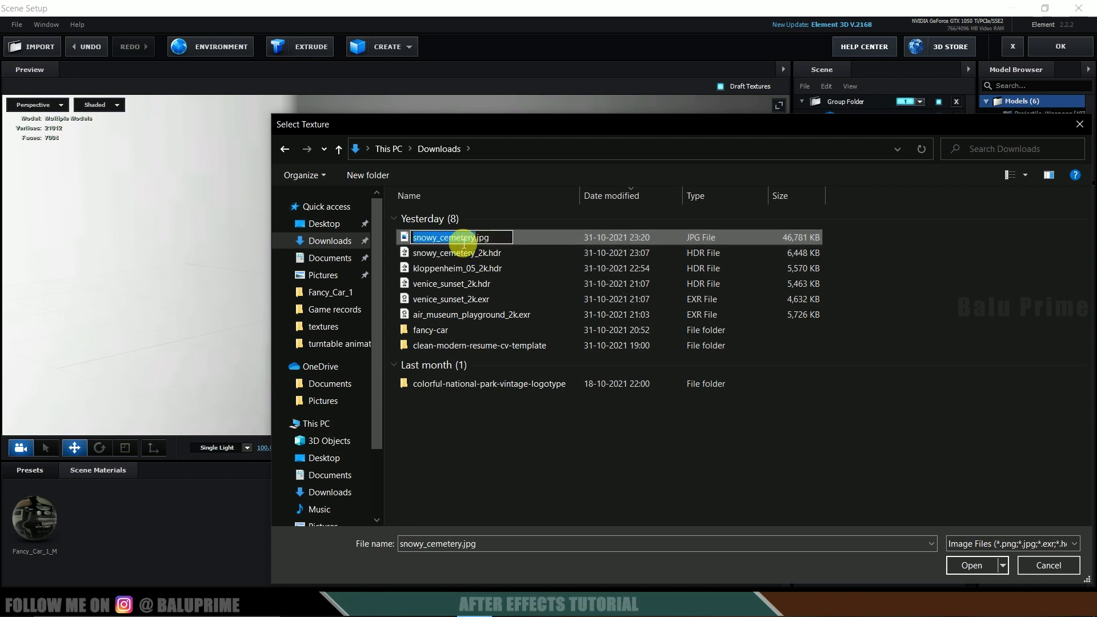
left_click(451, 252)
left_click(454, 238)
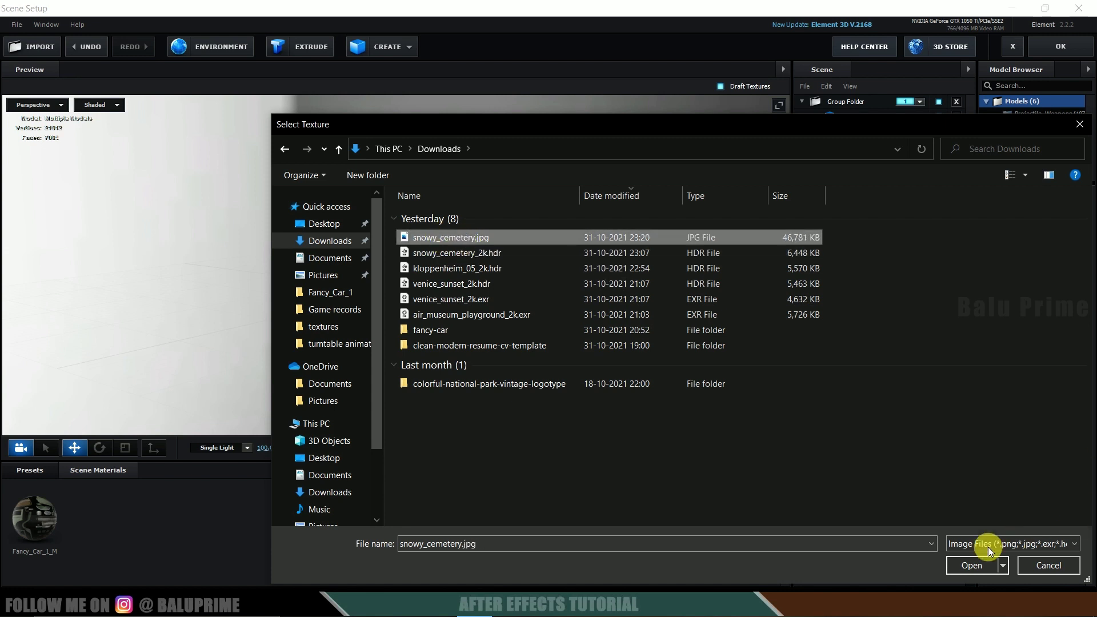
left_click(972, 565)
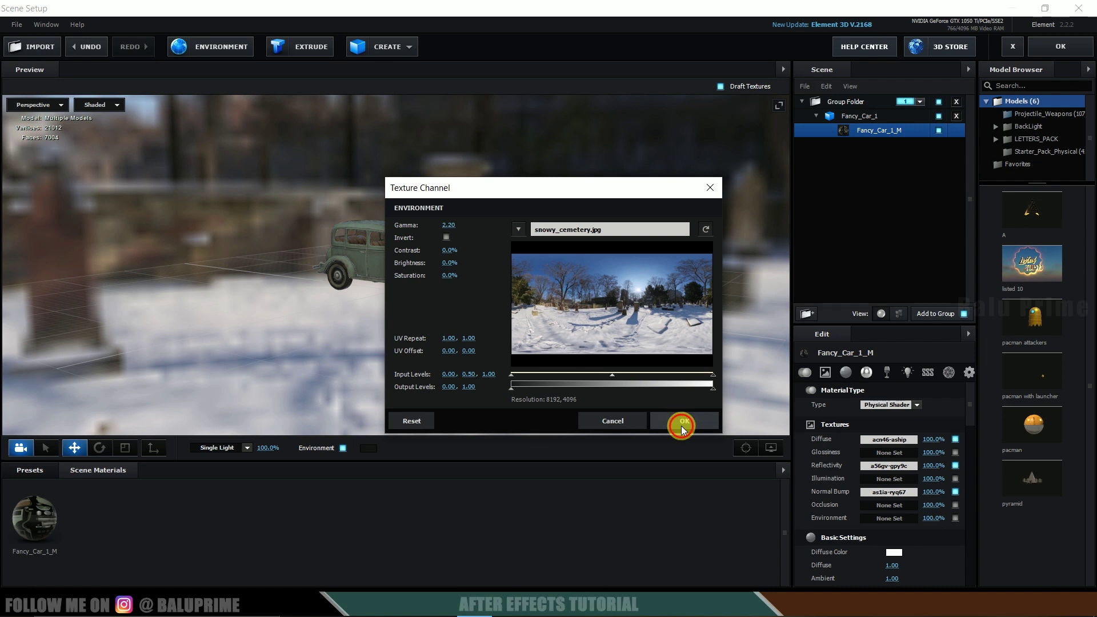
left_click(683, 423)
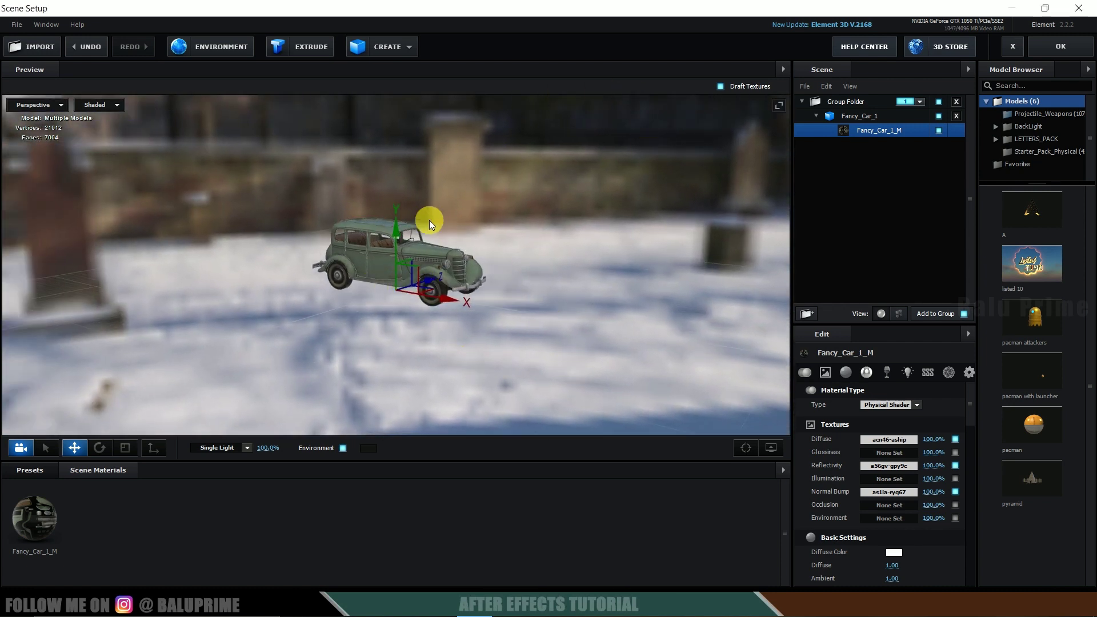
Add a plane model beneath the car and set its scale to 10000% on all axes
left_click(389, 49)
left_click(535, 74)
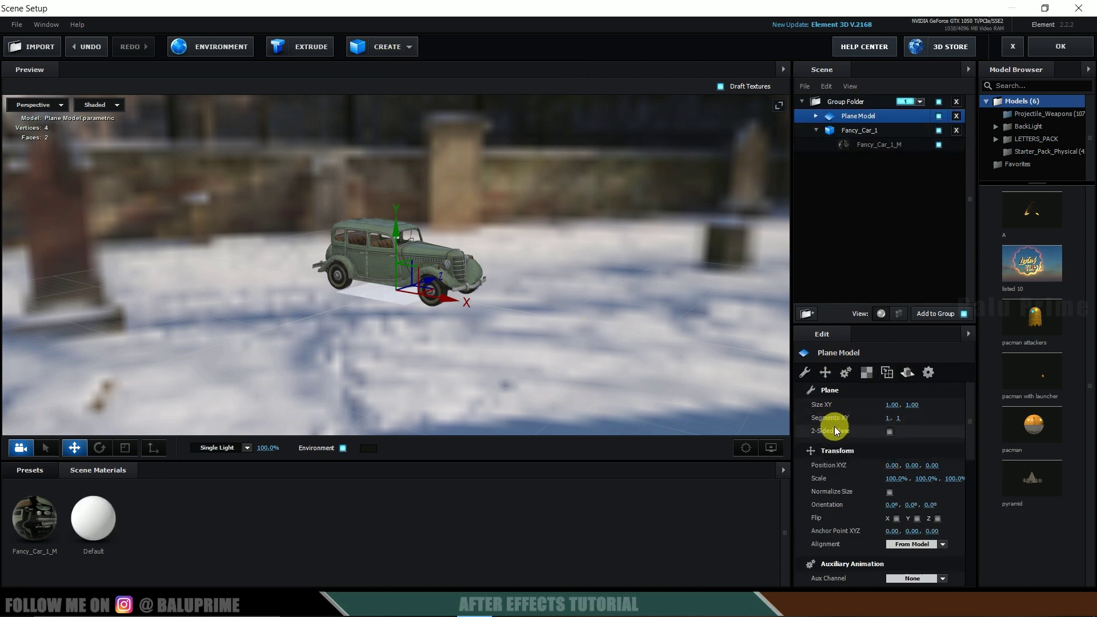
left_click(892, 482)
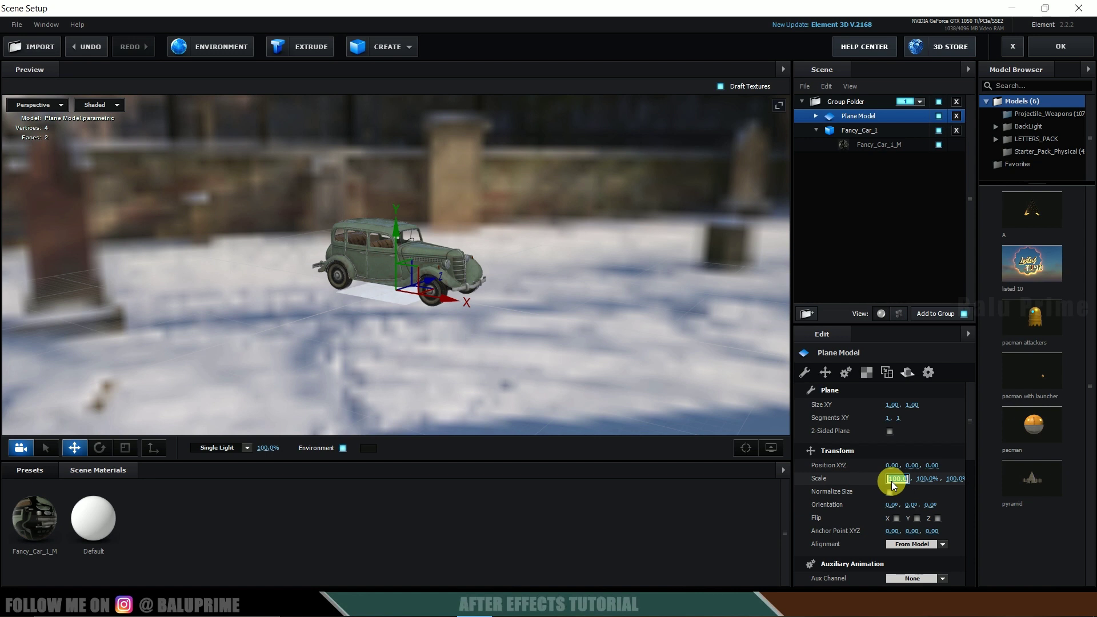
type("100")
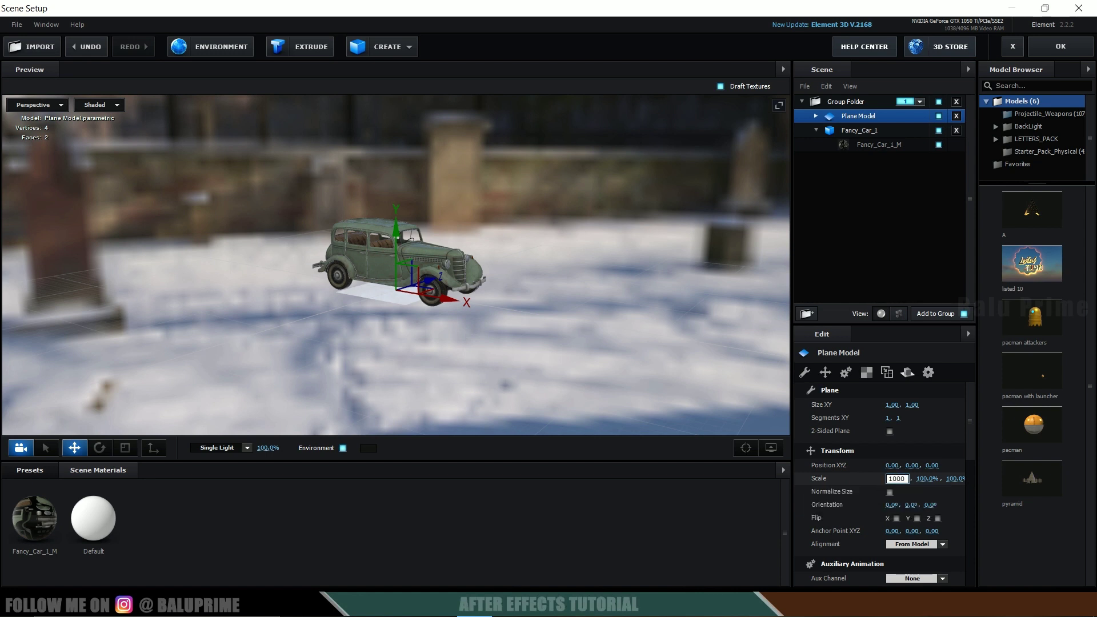
left_click(895, 485)
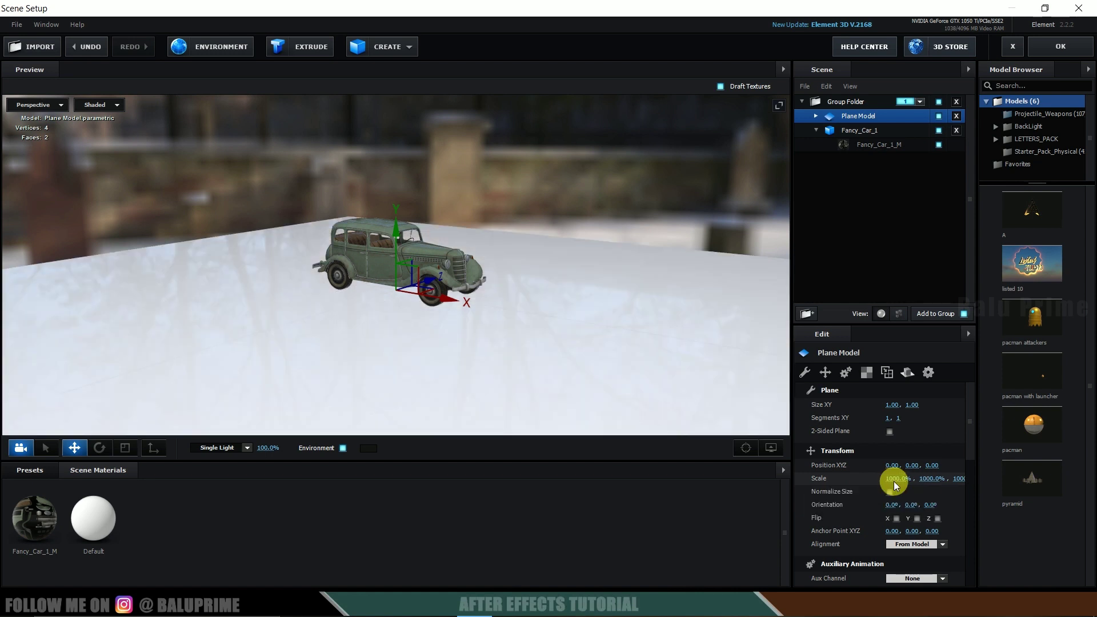
left_click(893, 481)
type("10000")
key("Return")
left_click_drag(638, 379, 626, 372)
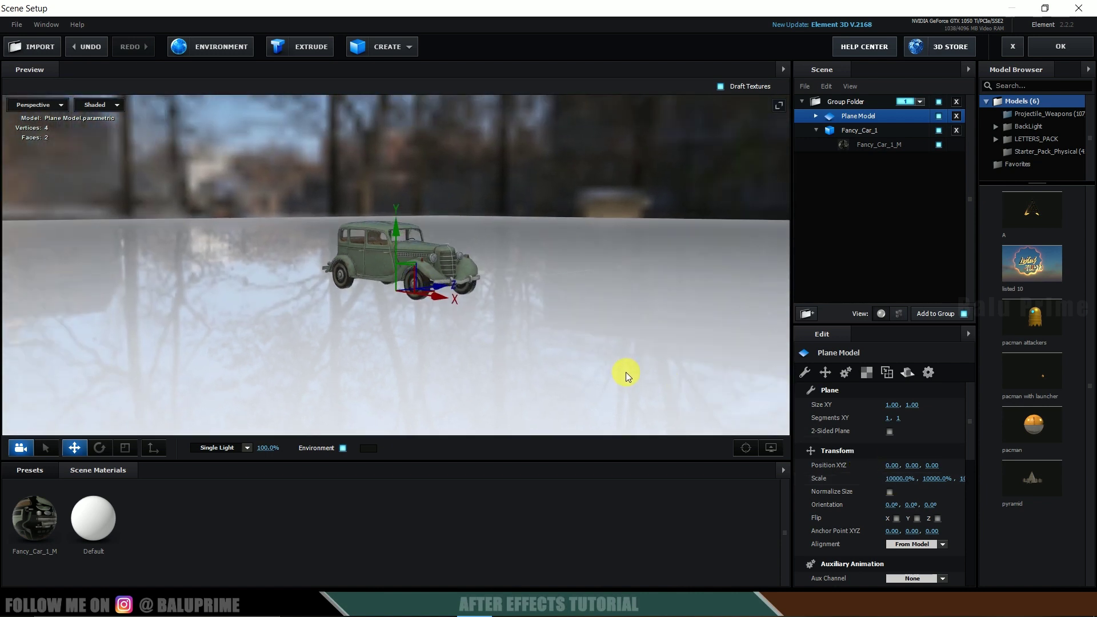
Apply the ground_sand material from the Pro_Shaders_2 Ground presets to the plane model
left_click(26, 472)
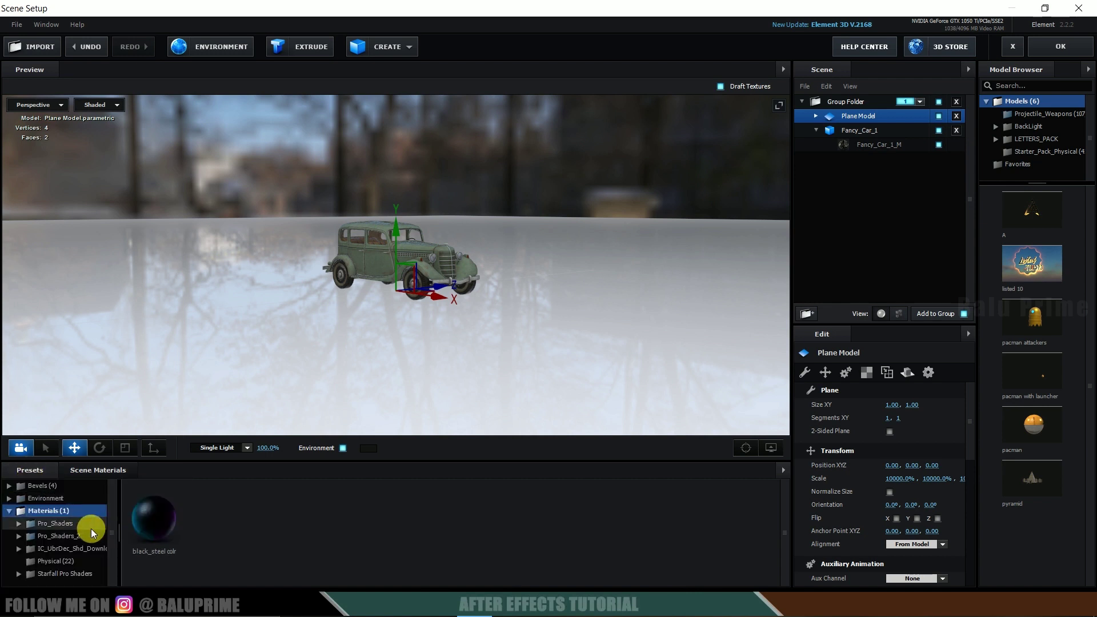
left_click(55, 539)
scroll(71, 537, "down", 5)
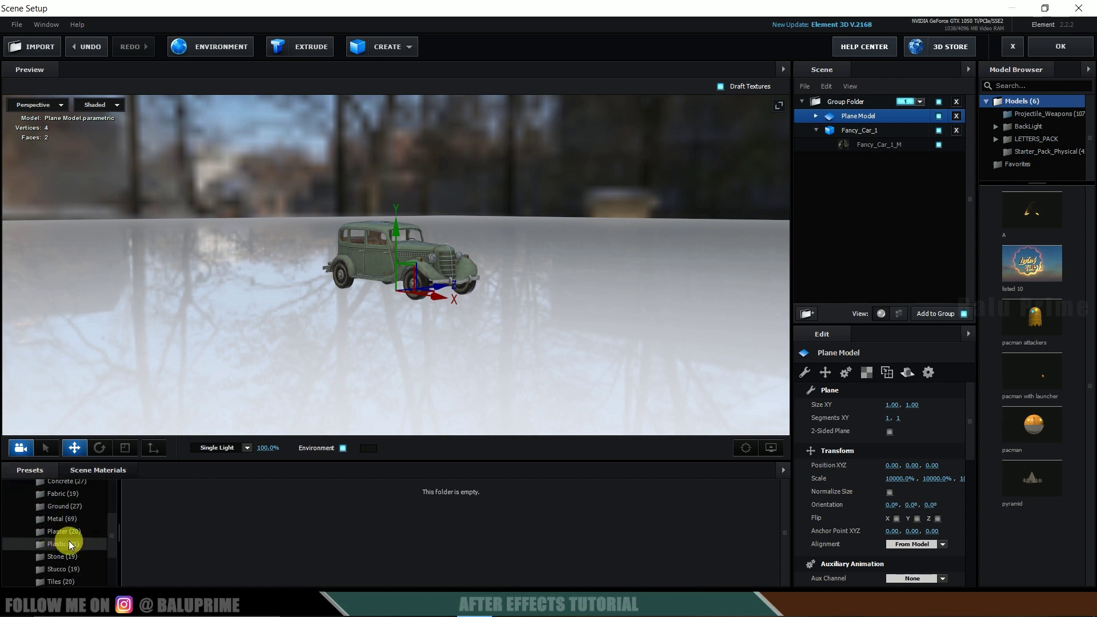
left_click(65, 506)
key("ctrl+z")
scroll(582, 557, "down", 1)
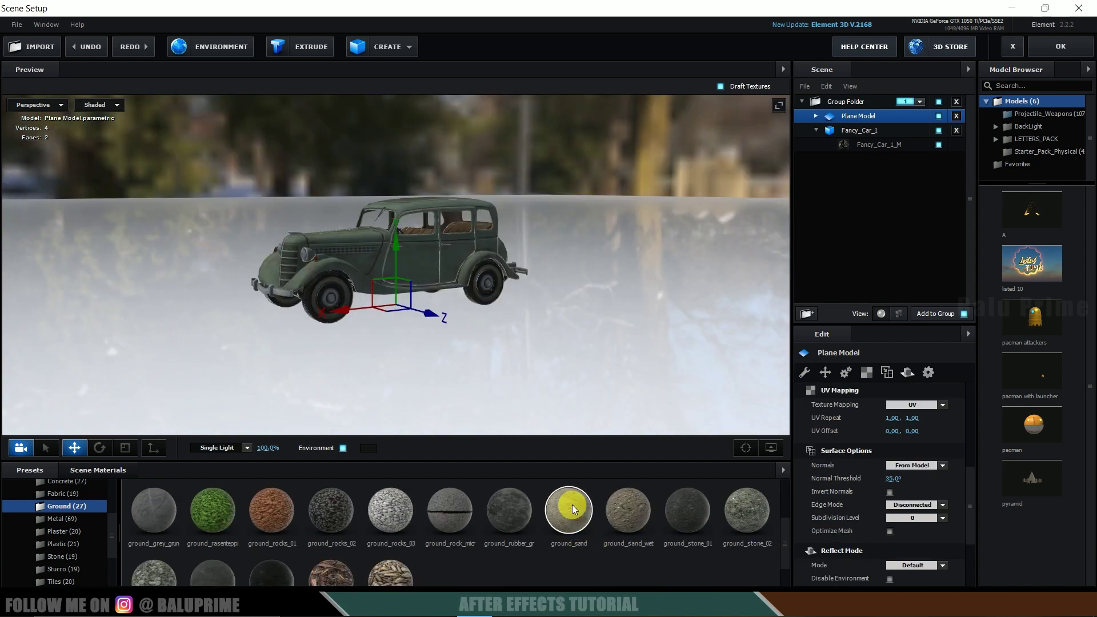
left_click_drag(568, 508, 859, 120)
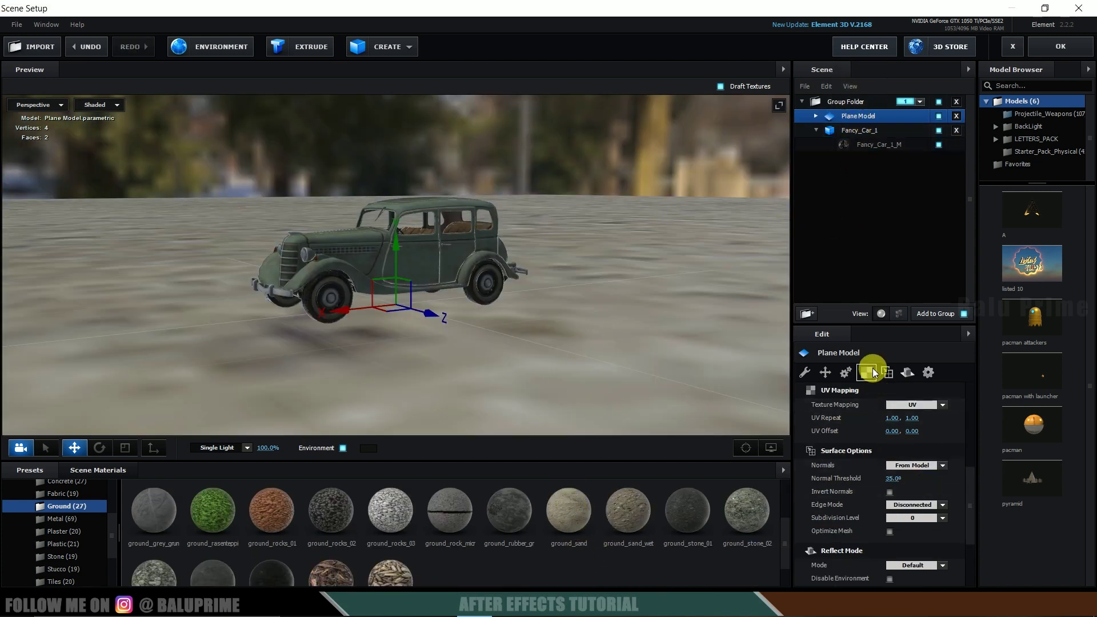
Set the plane's UV repeat to 35 in both directions and accept the scene setup
left_click(894, 418)
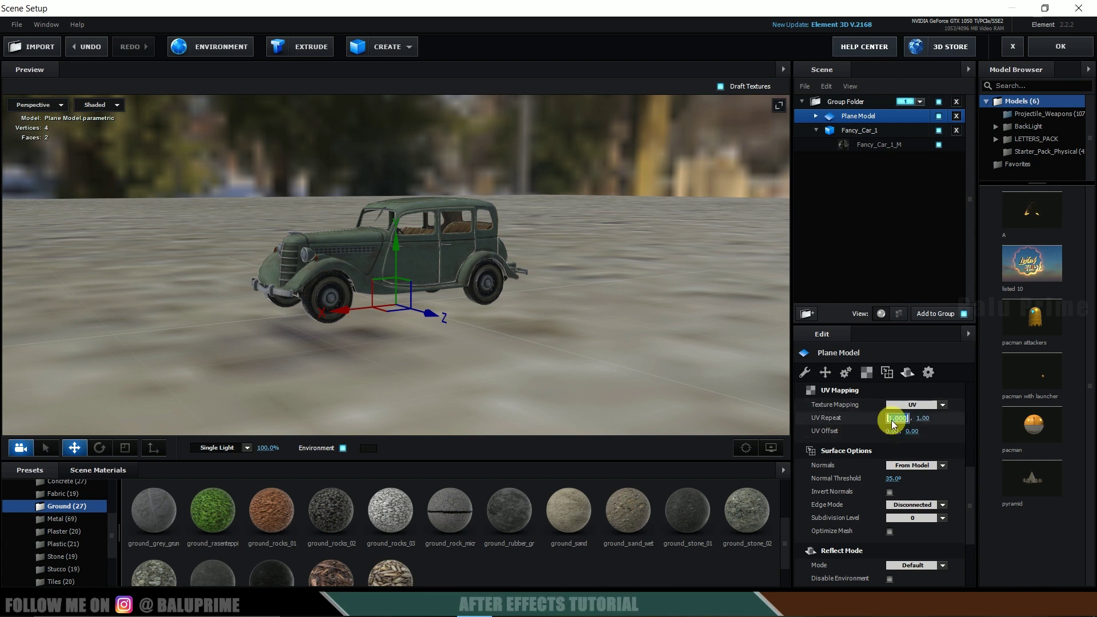
type("35")
key("Return")
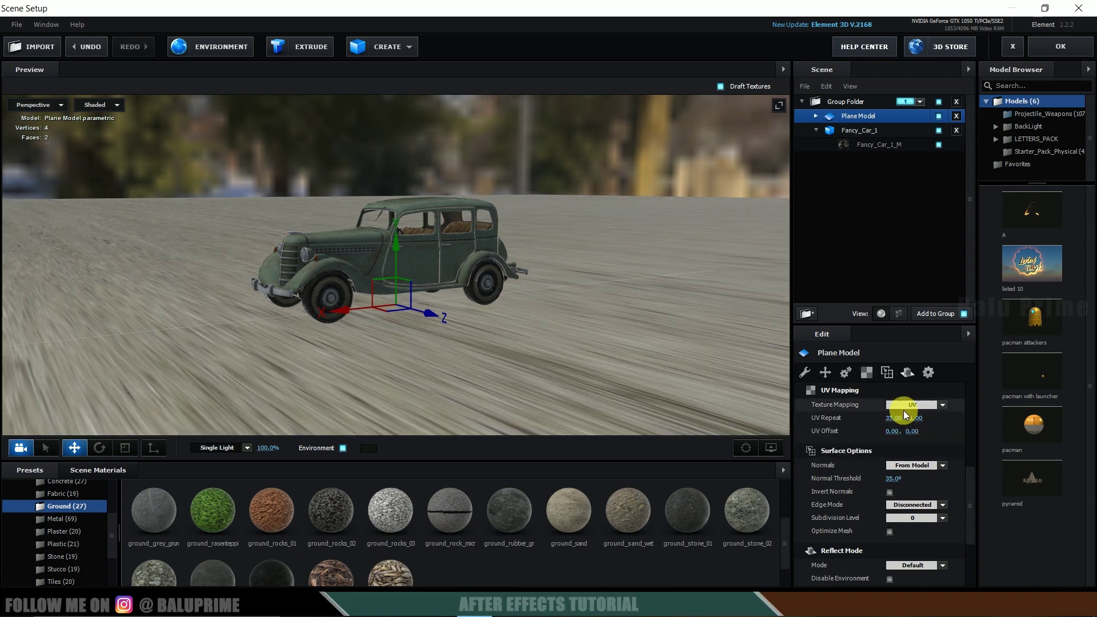
left_click(918, 418)
type("35")
key("Return")
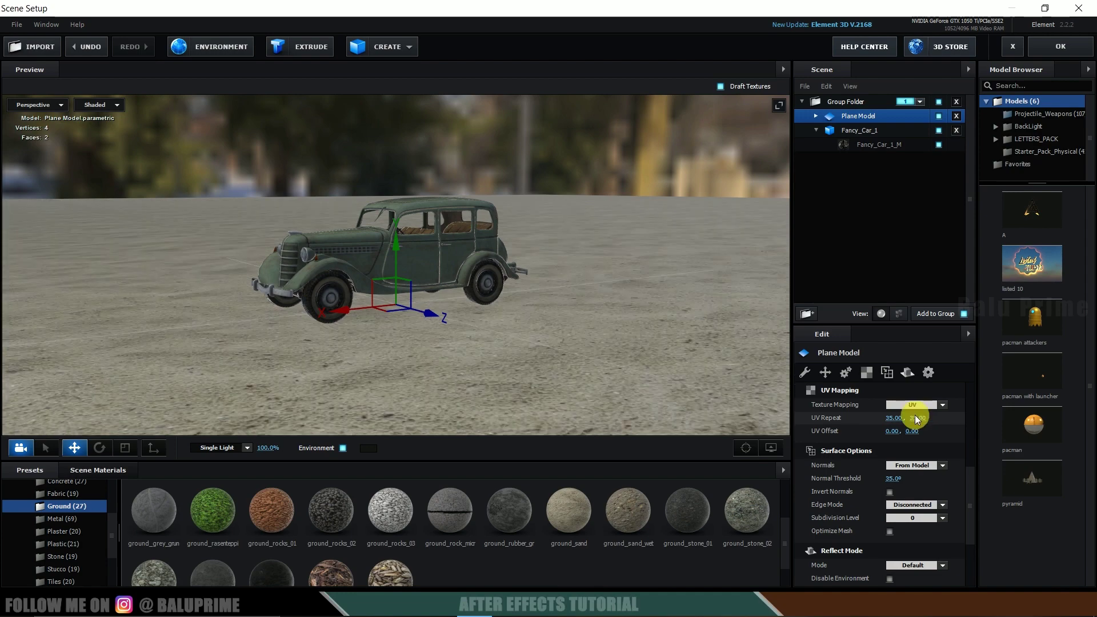
left_click_drag(335, 306, 359, 379)
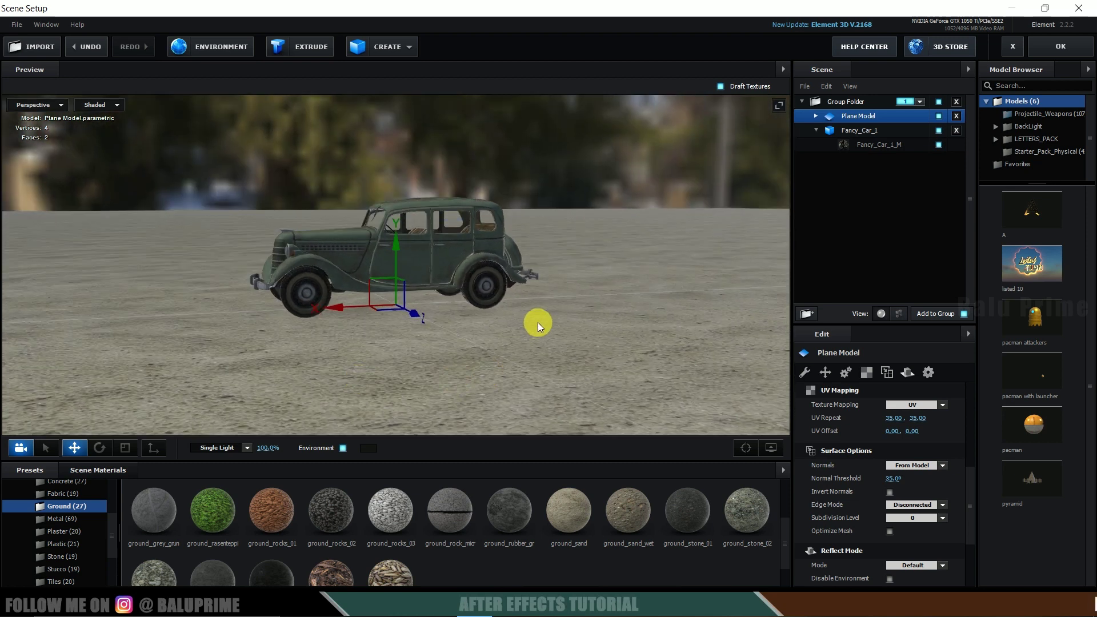
left_click(1051, 55)
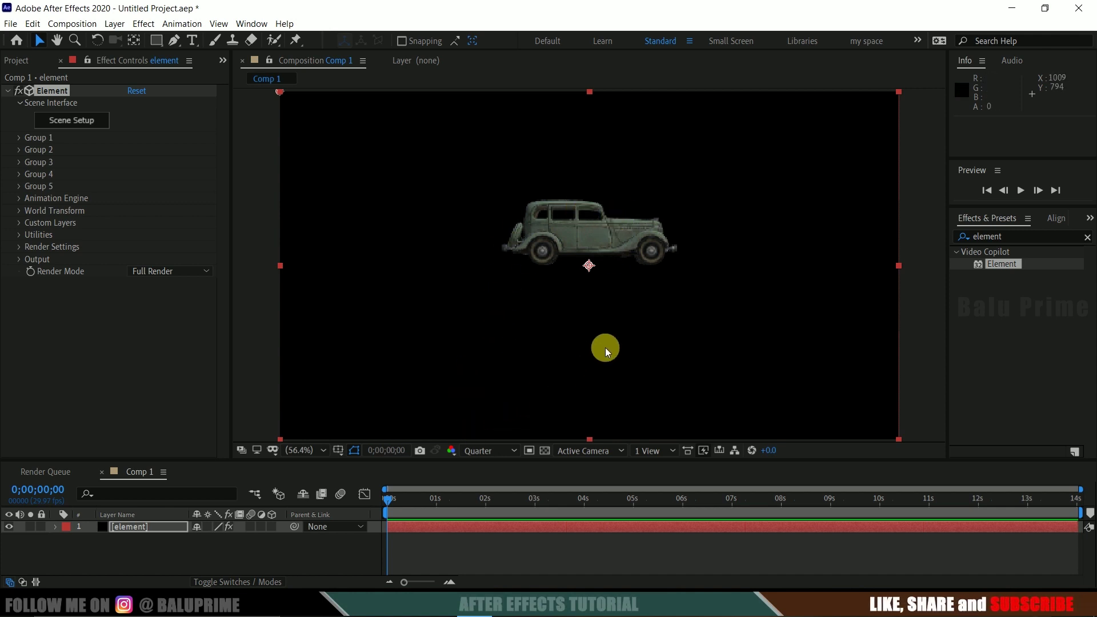
Create a two-node camera layer with the 28mm preset
left_click(115, 24)
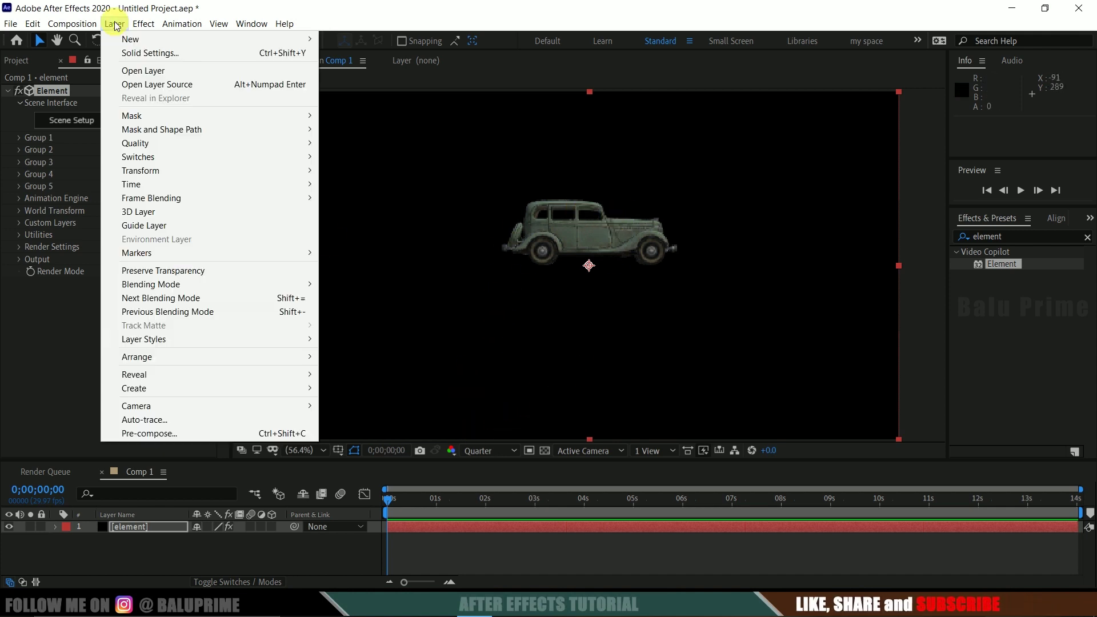
mouse_move(127, 39)
left_click(355, 80)
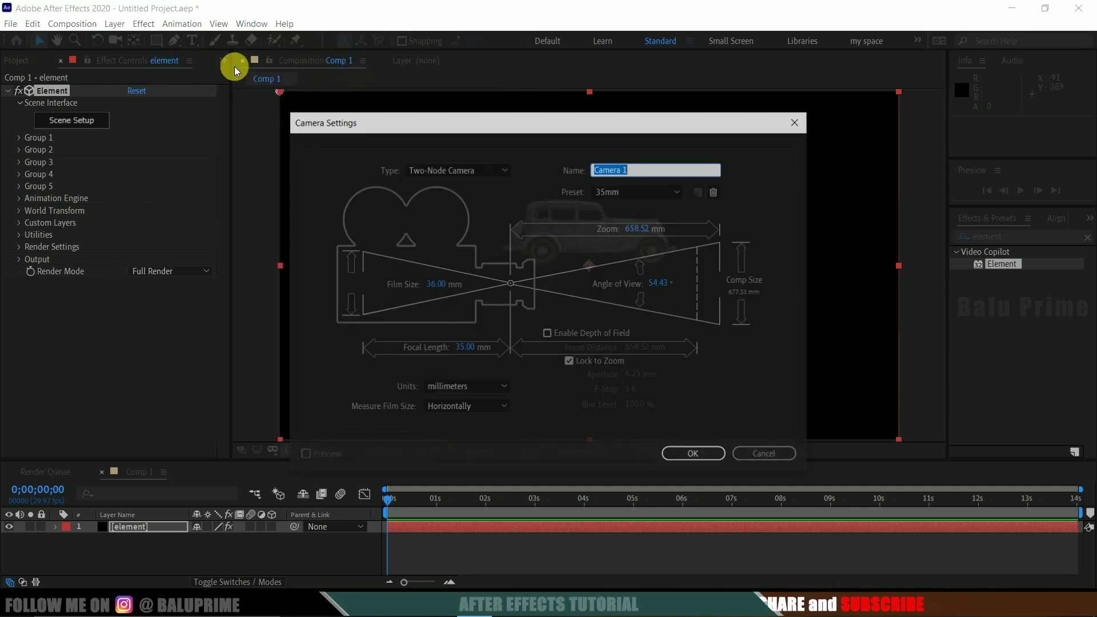
left_click(634, 192)
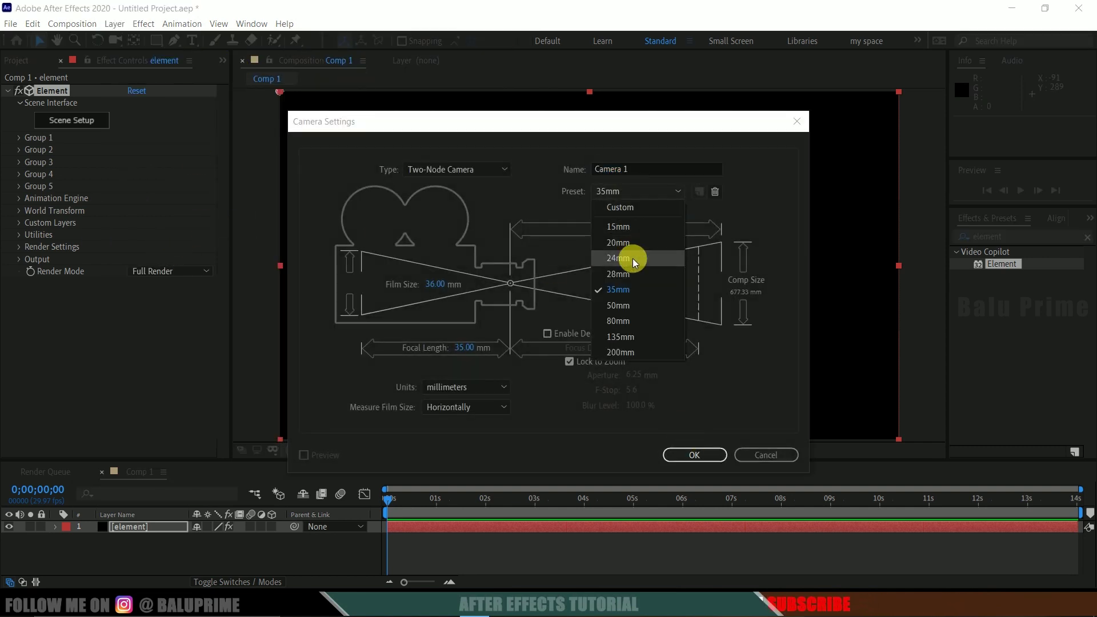
left_click(623, 275)
left_click(695, 454)
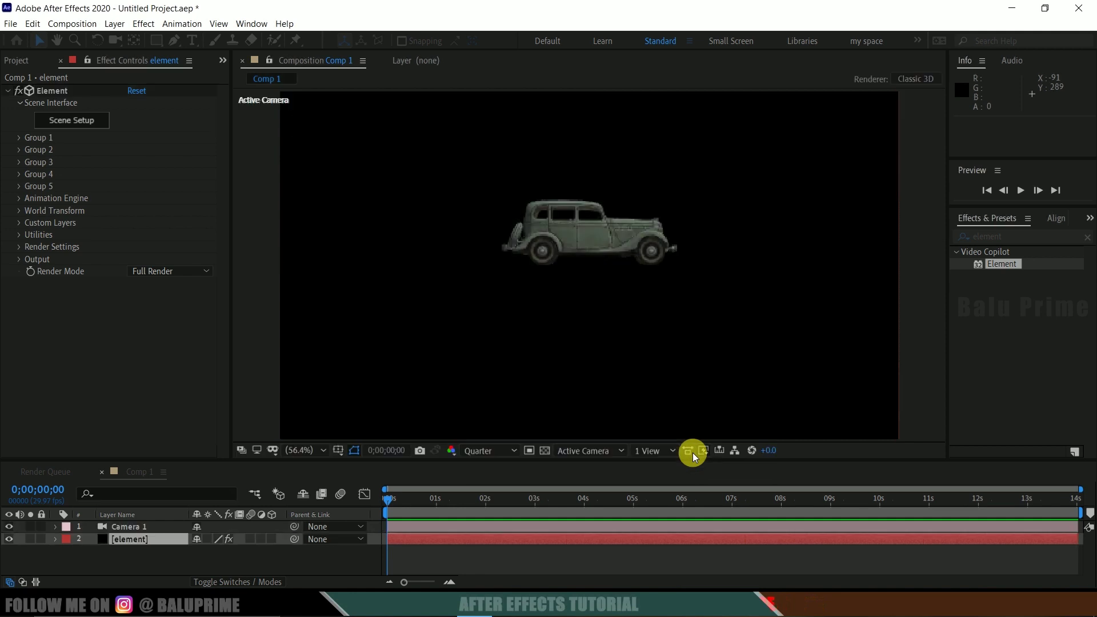
Orbit Camera 1 upward so that it looks down slightly on the car and the sand ground
left_click(113, 42)
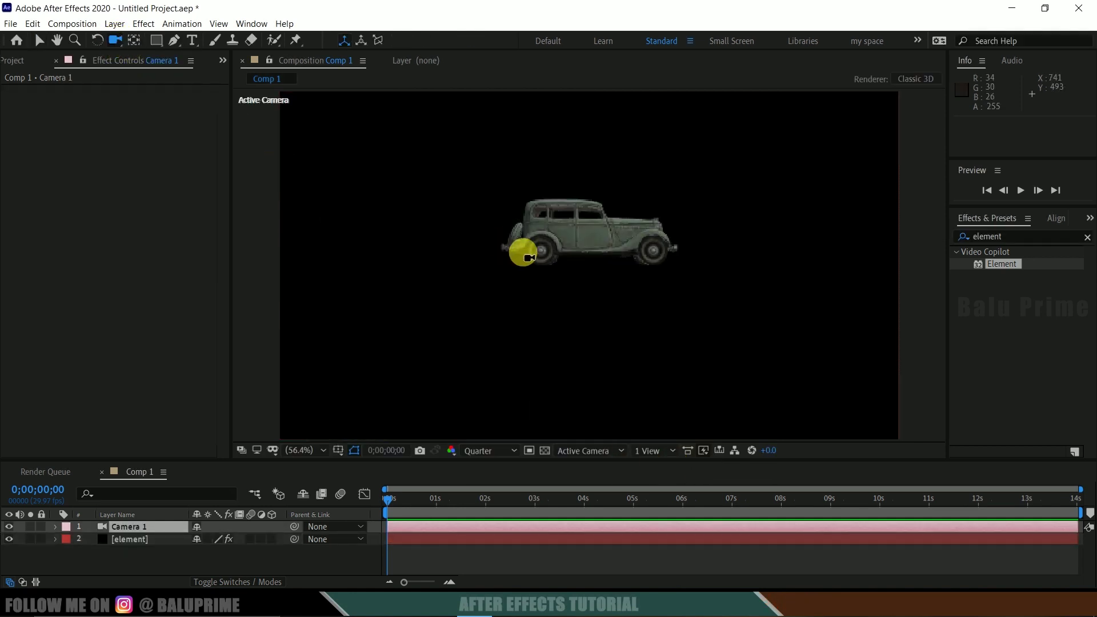
left_click_drag(523, 252, 531, 272)
left_click_drag(530, 287, 613, 260)
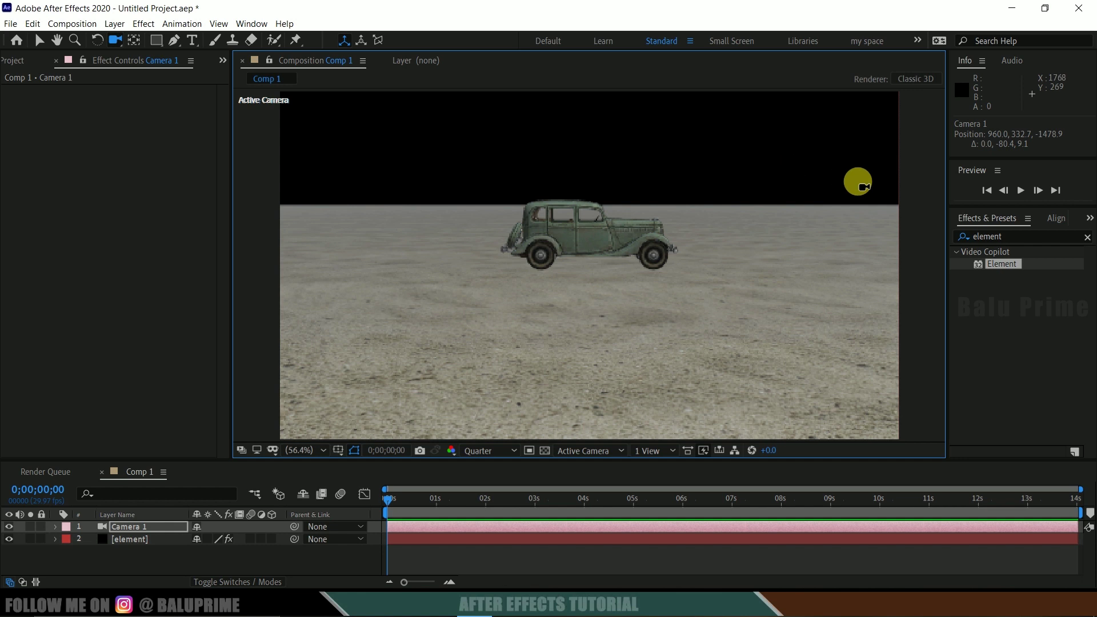
Reopen the element layer's scene setup, inspect the car on the ground against the environment, and return to the composition
left_click(127, 539)
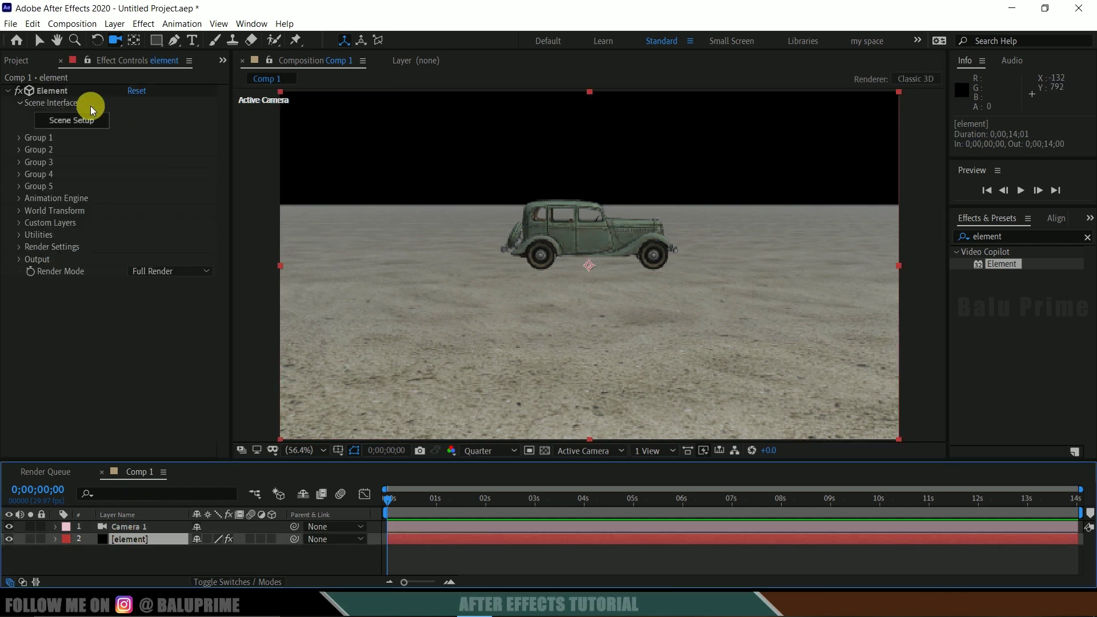
left_click(85, 121)
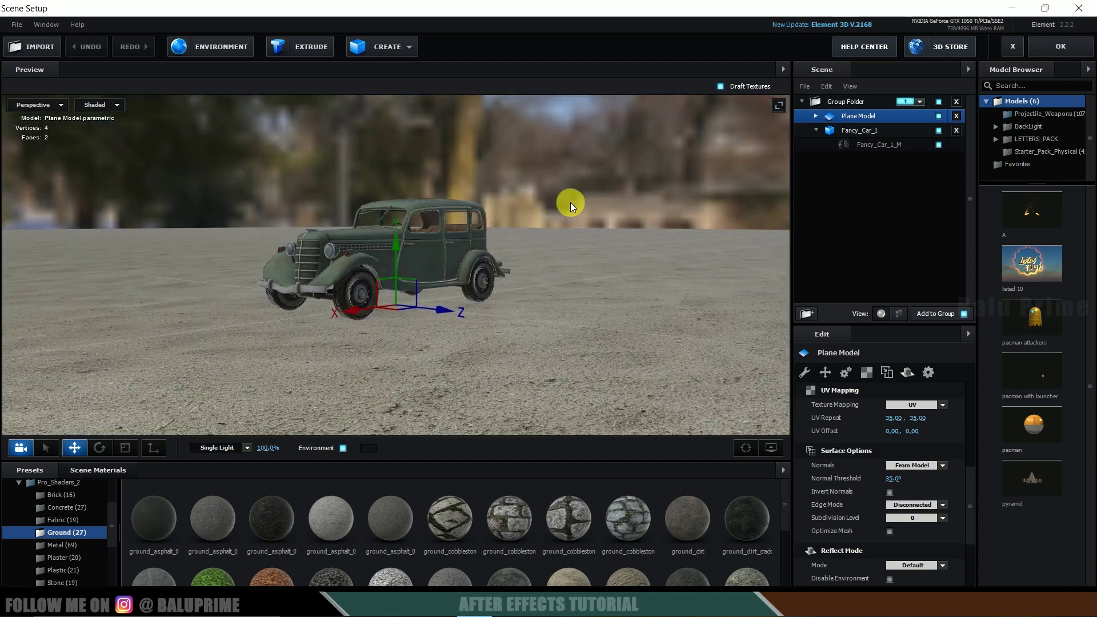
left_click_drag(568, 203, 743, 155)
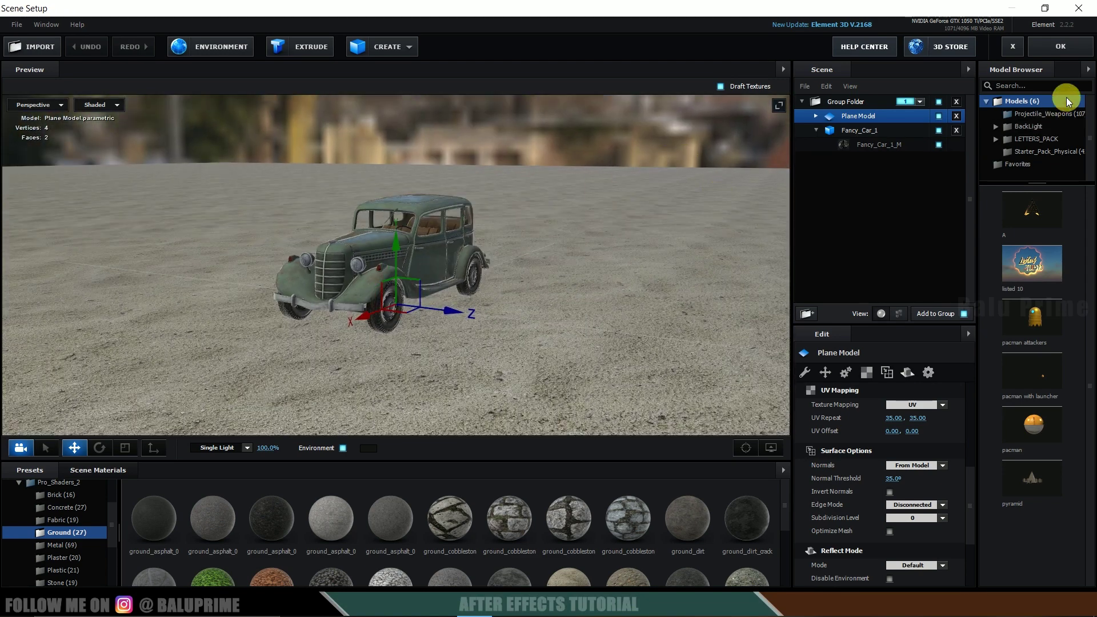
left_click(1063, 46)
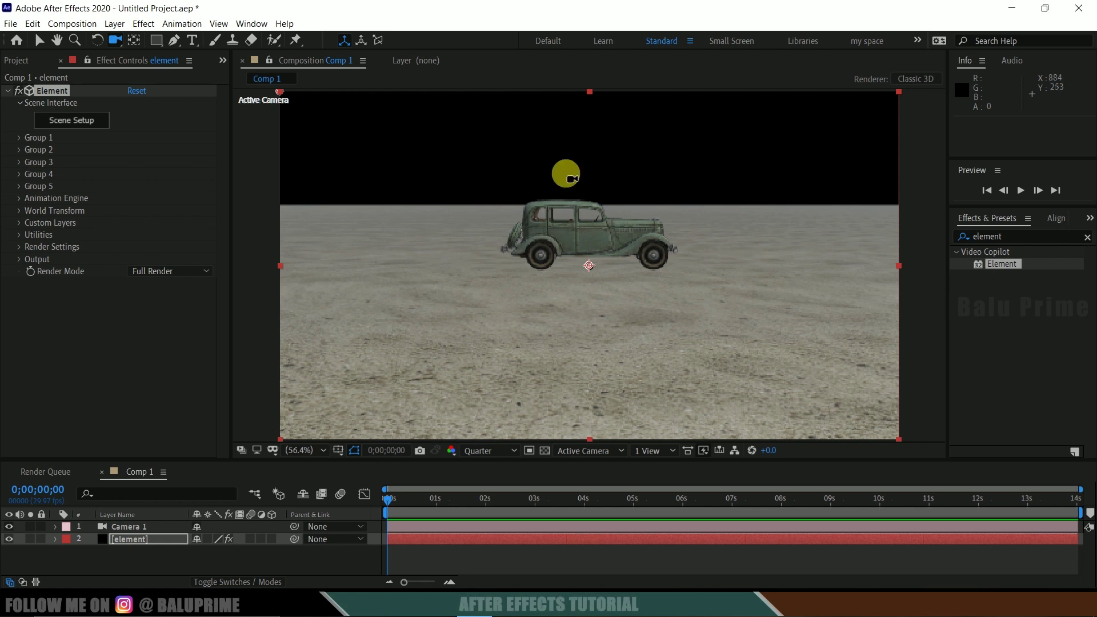
Turn on Show in BG for the physical environment in the Element render settings
left_click(18, 250)
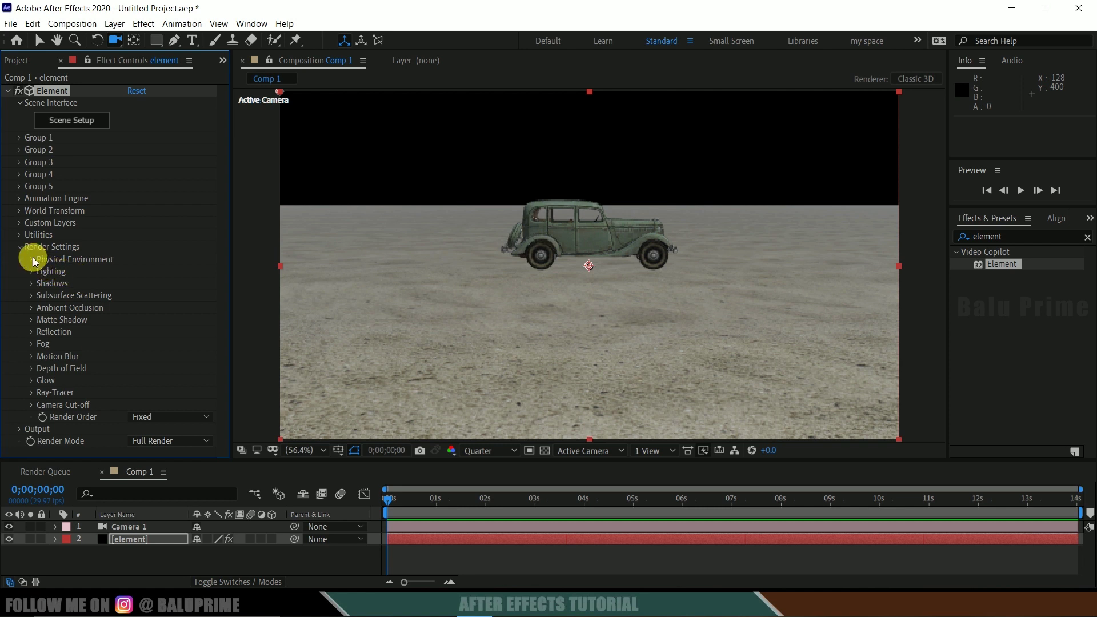
left_click(32, 259)
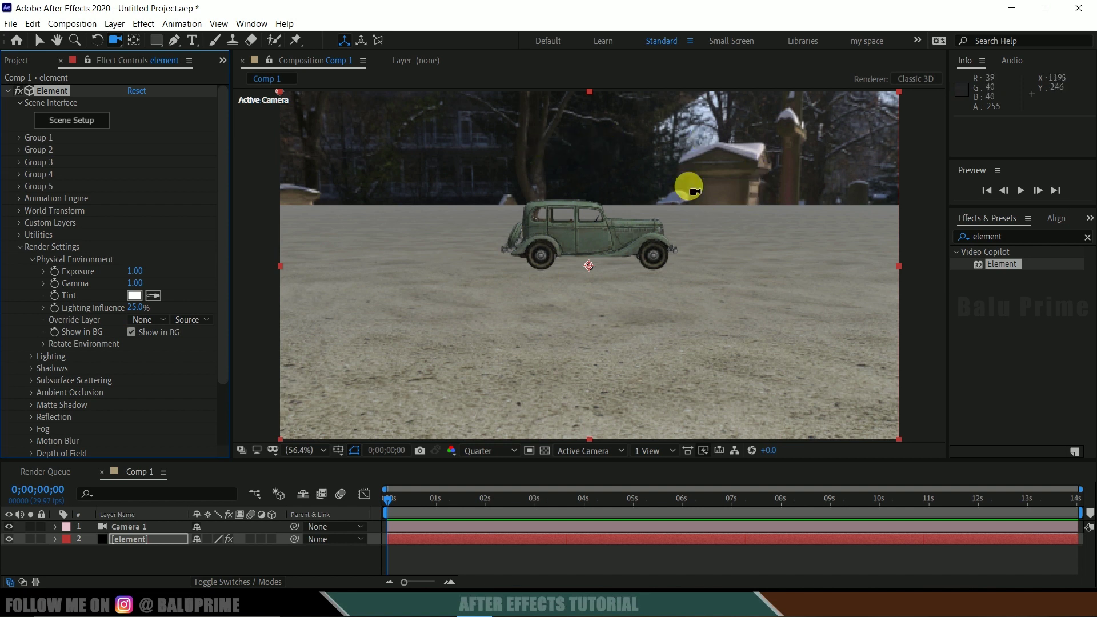
Orbit Camera 1 sideways around the car and set the composition preview resolution to Full
mouse_move(711, 206)
left_mouse_down()
mouse_move(656, 233)
mouse_move(503, 457)
left_mouse_up()
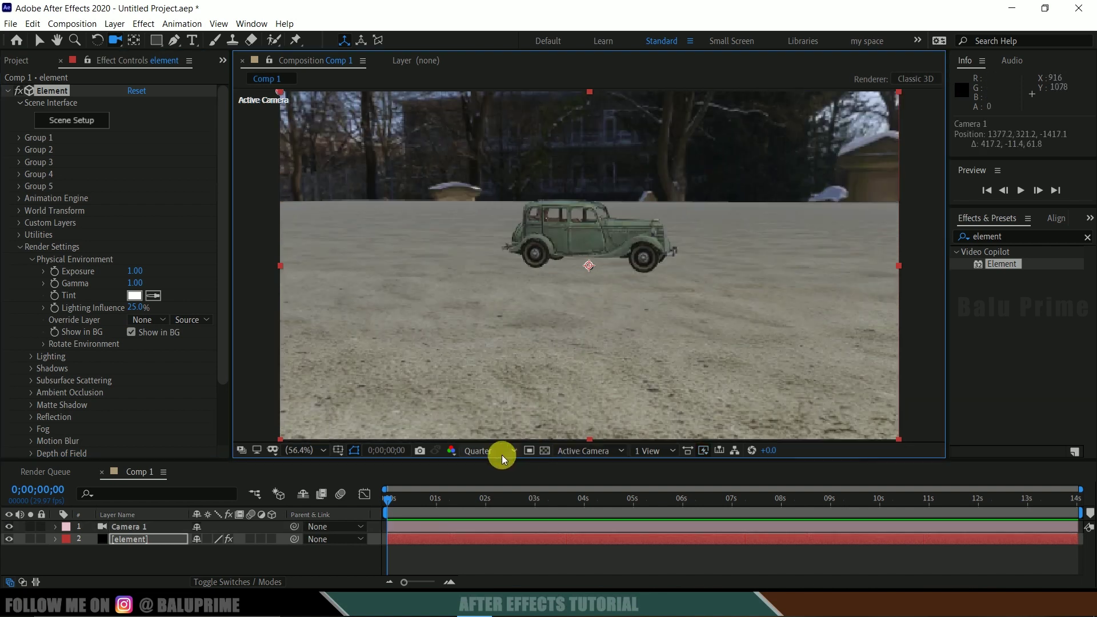
left_click(503, 458)
left_click(490, 483)
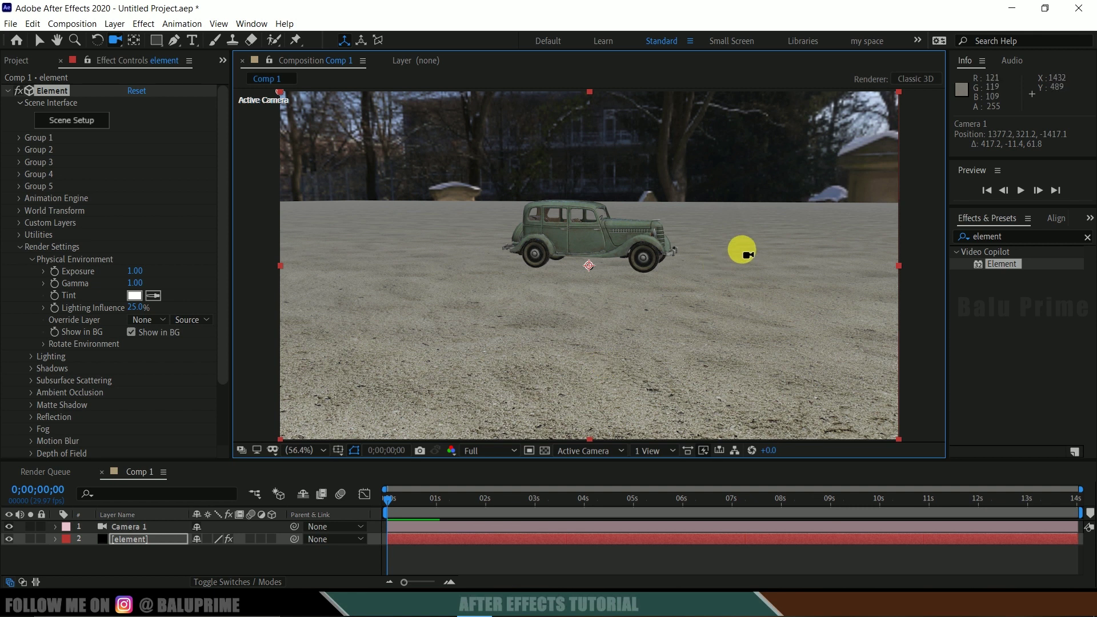
Orbit Camera 1 around to the car's front, dolly it slightly closer, and set the composition preview resolution to Quarter
left_click_drag(727, 247, 690, 232)
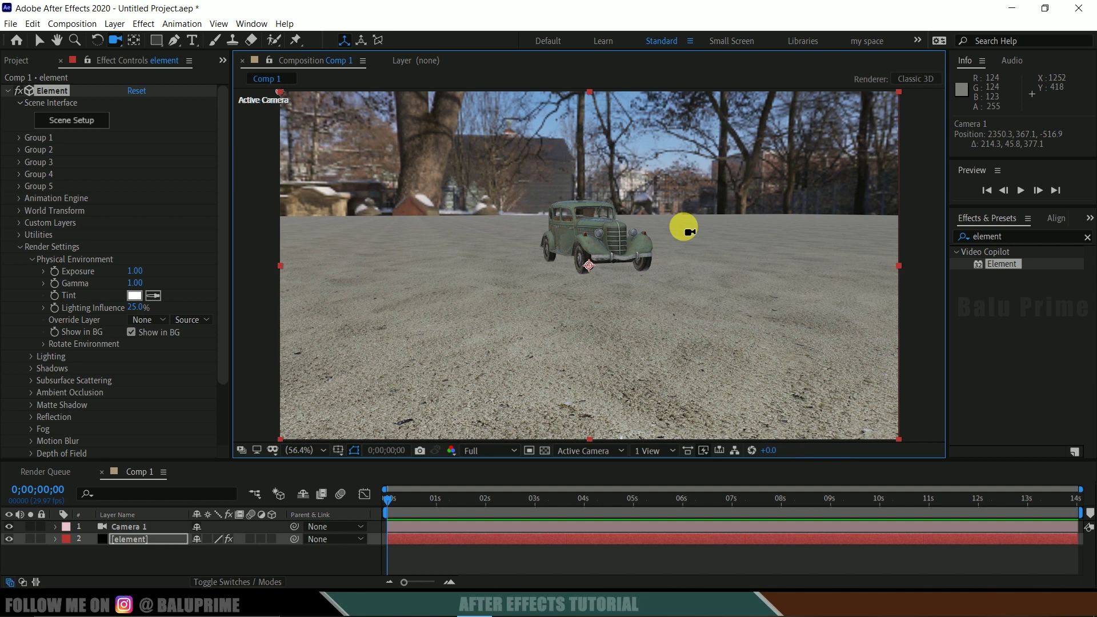
left_click_drag(115, 42, 169, 90)
left_click_drag(691, 262, 392, 171)
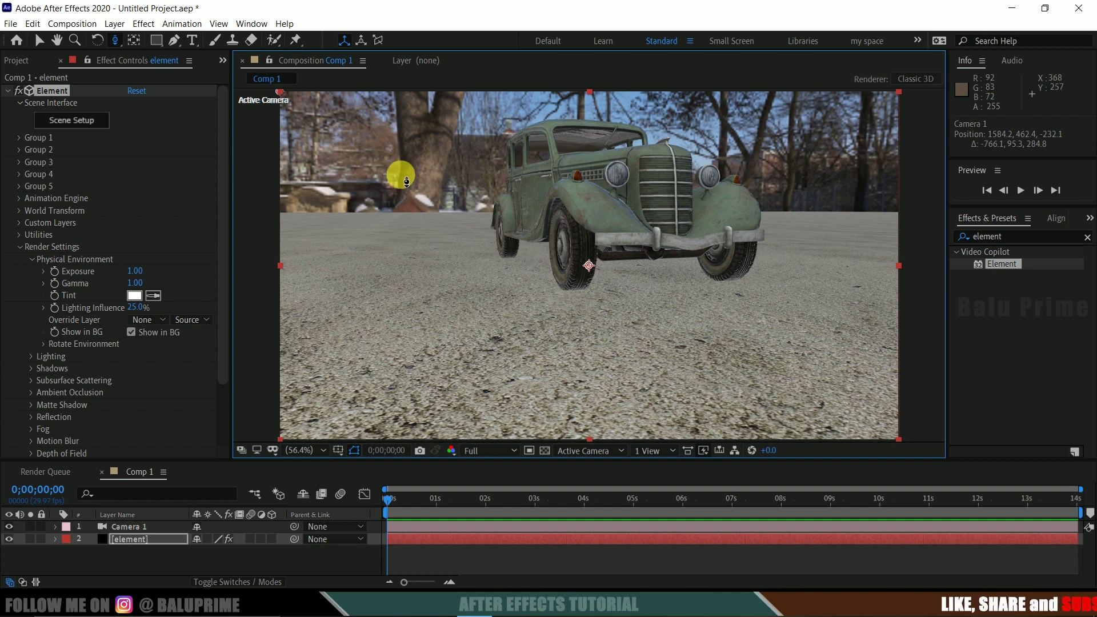
left_click_drag(806, 156, 808, 372)
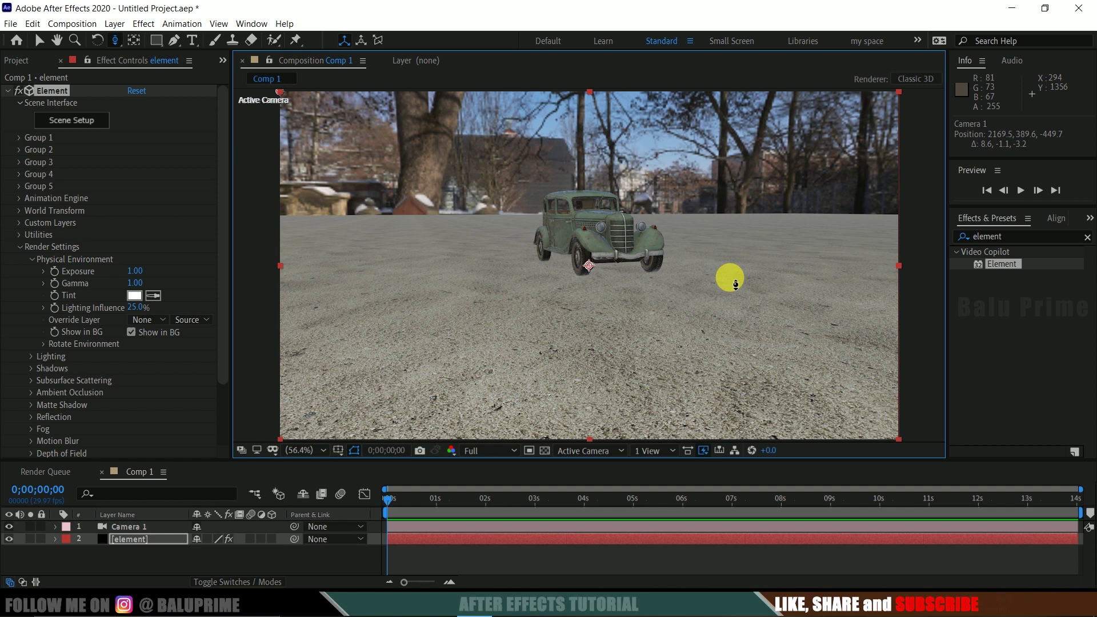
left_click_drag(735, 284, 766, 252)
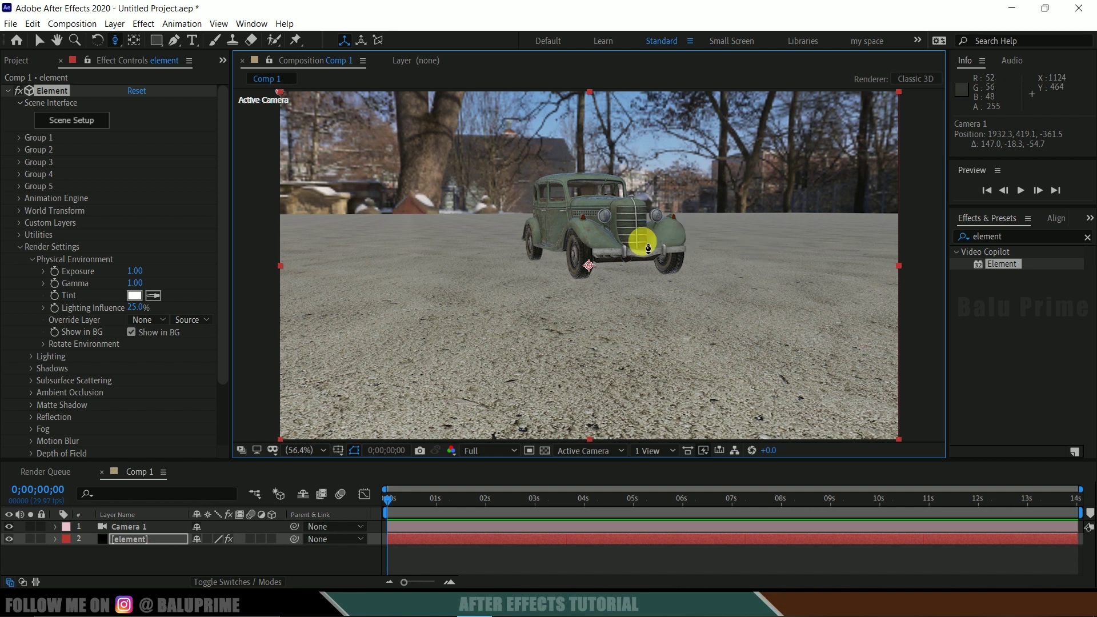
left_click(483, 451)
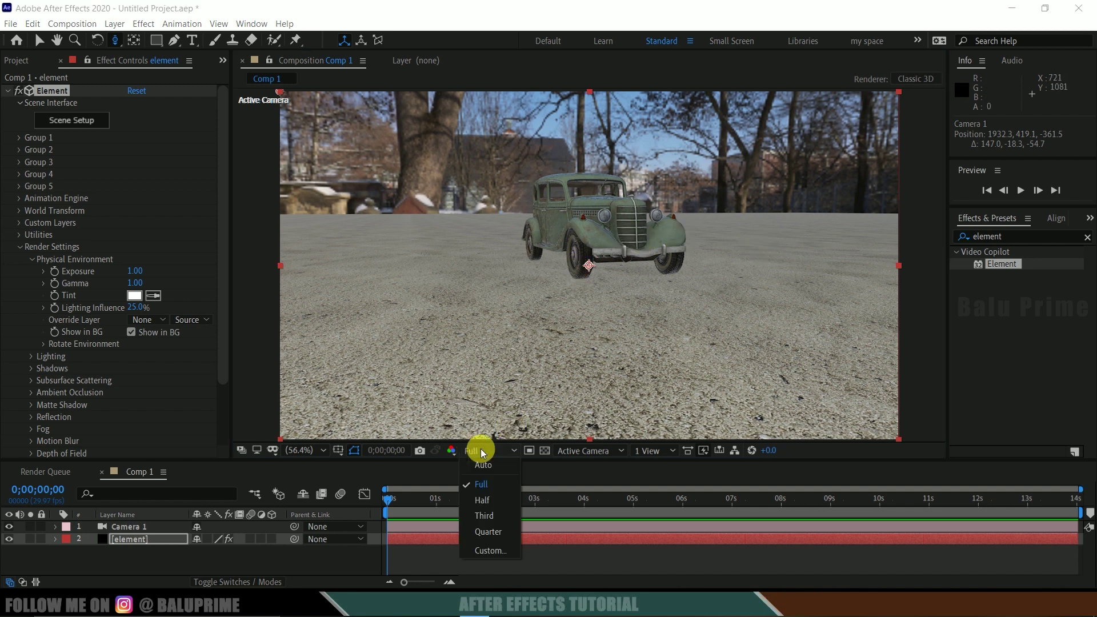
left_click(485, 533)
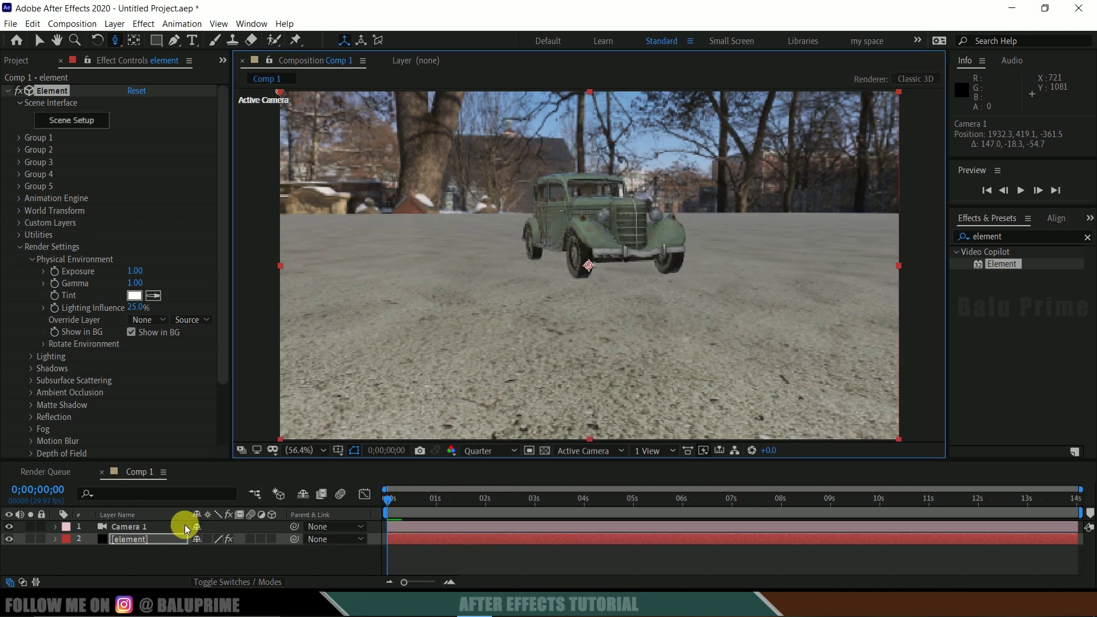
Open the element layer's Scene Setup and turn off the environment display in the preview
left_click(114, 537)
left_click(57, 122)
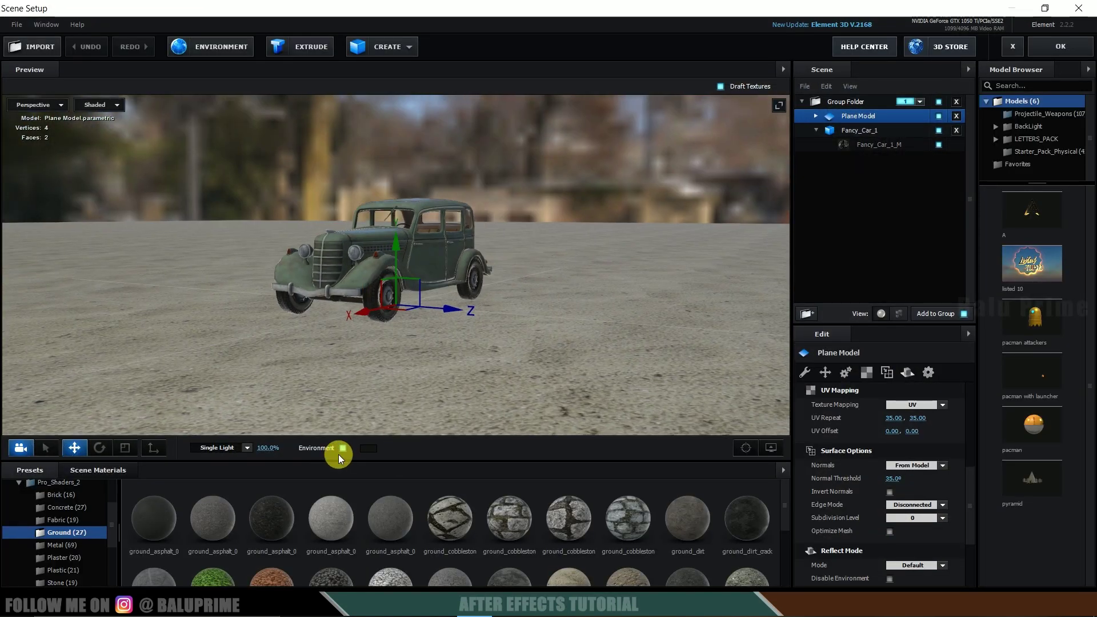
left_click(343, 449)
mouse_move(595, 312)
left_mouse_down()
mouse_move(611, 305)
mouse_move(593, 305)
left_mouse_up()
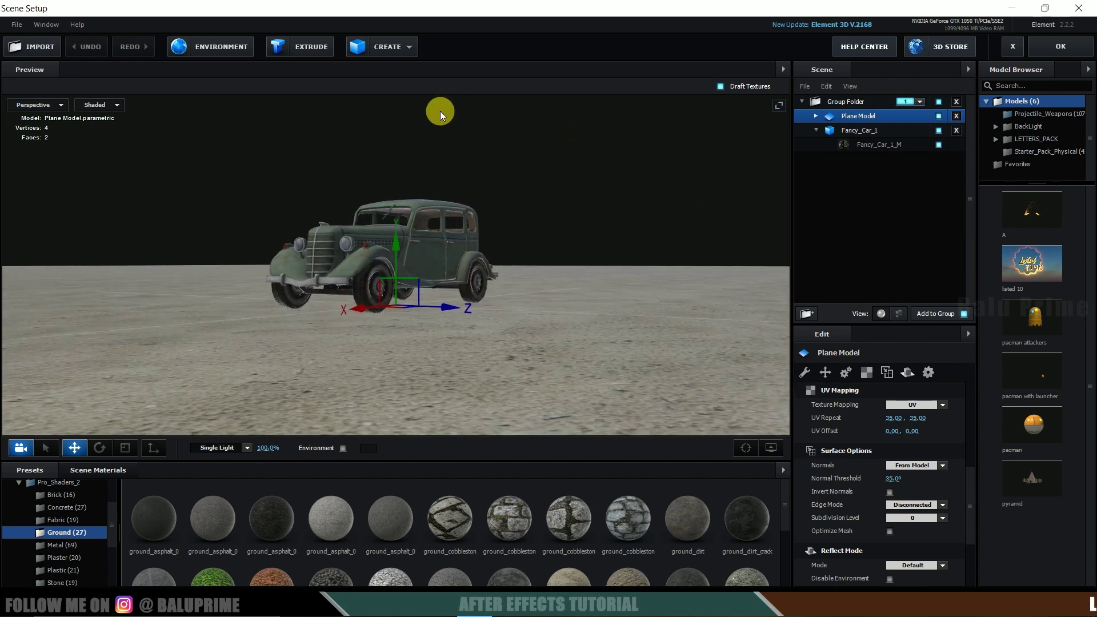
Create a sphere model and hide the Plane Model and Fancy_Car_1 so that only the sphere is displayed
left_click(386, 50)
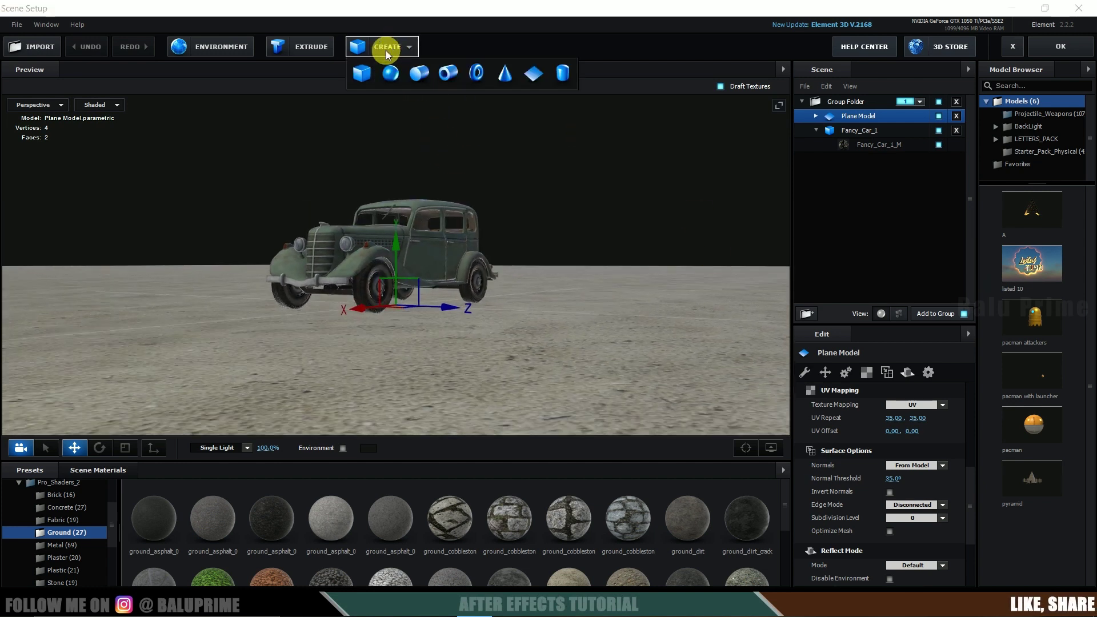
left_click(391, 74)
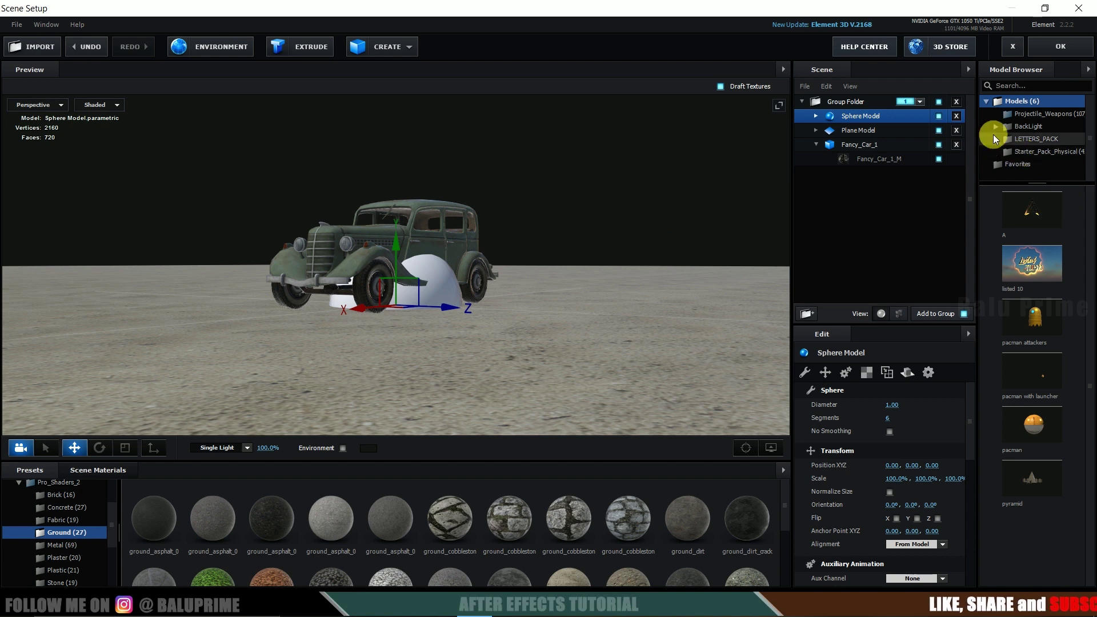
left_click(939, 131)
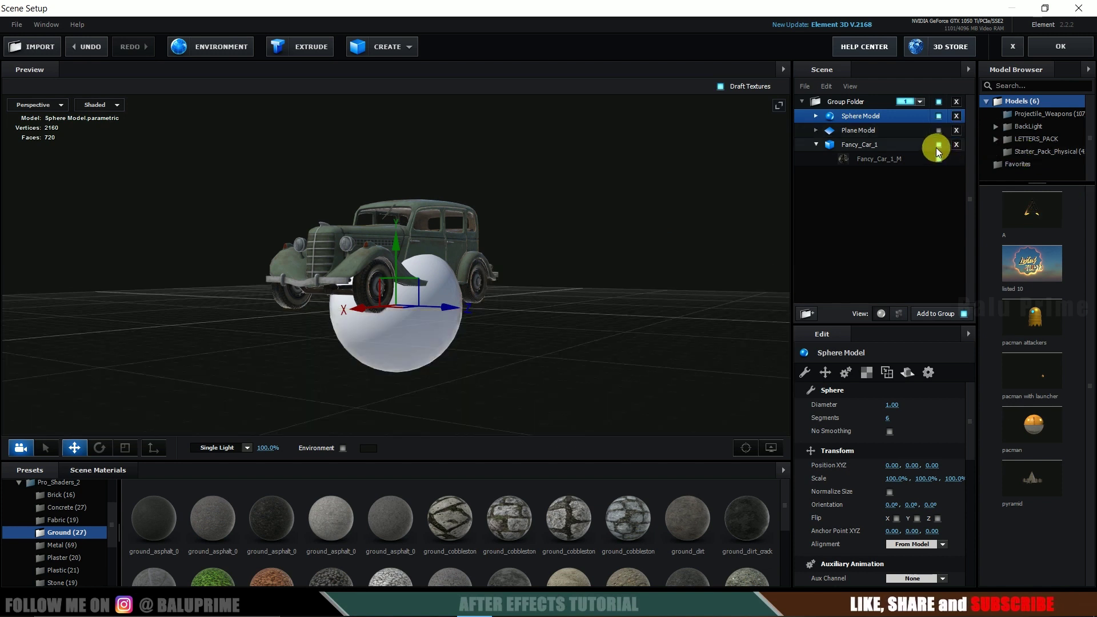
left_click(937, 146)
Load snowy_cemetery.jpg from the Downloads folder as the diffuse texture of the sphere's Default material
left_click(816, 116)
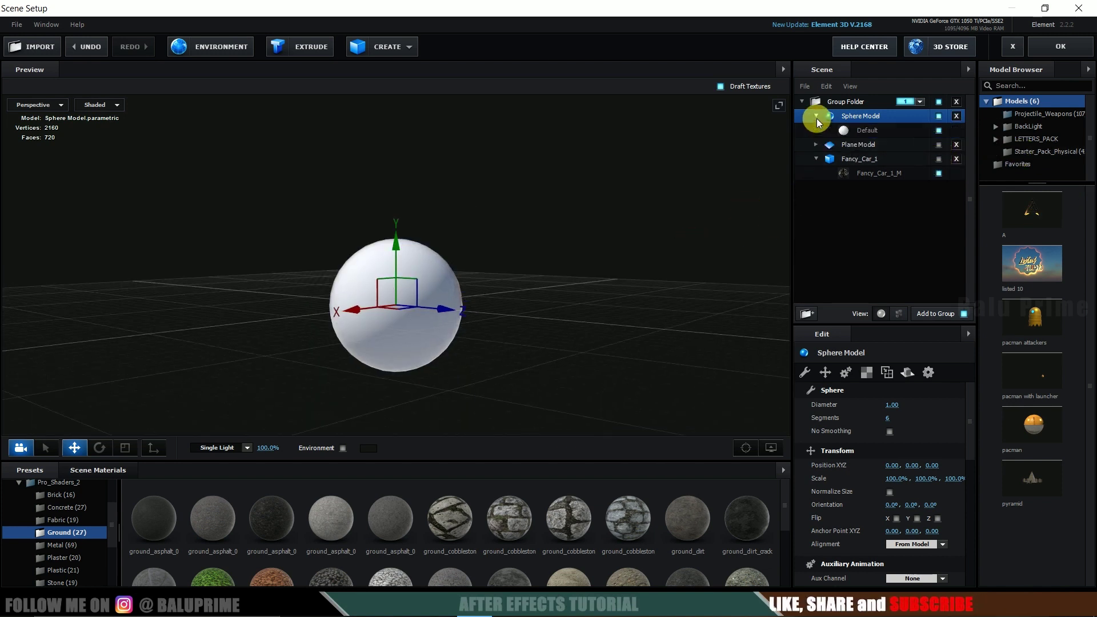
left_click(880, 130)
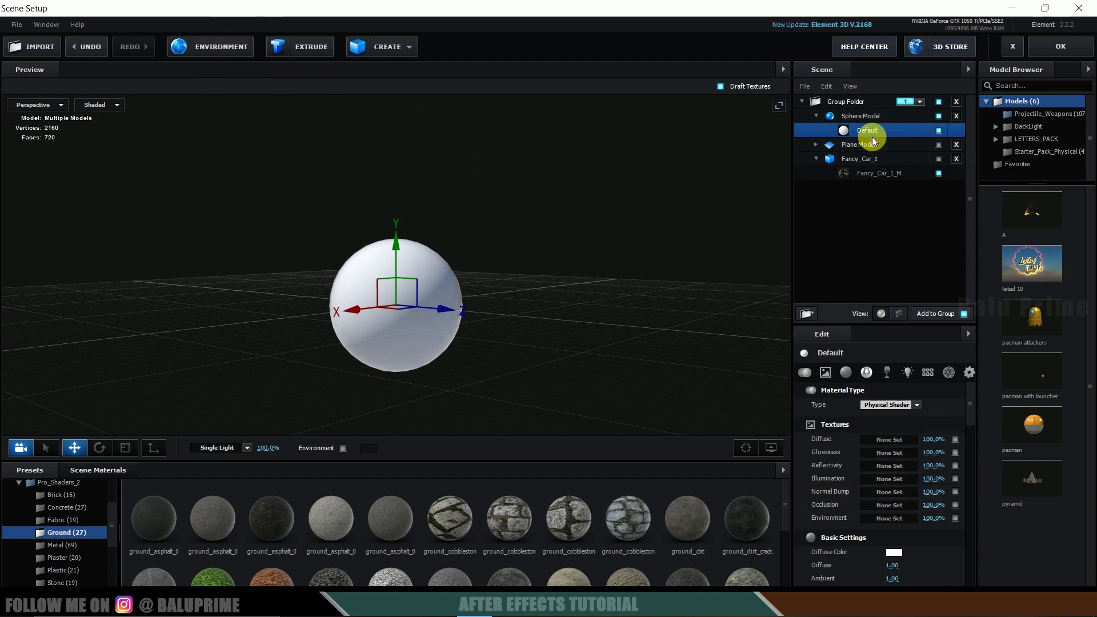
left_click(889, 439)
left_click(922, 375)
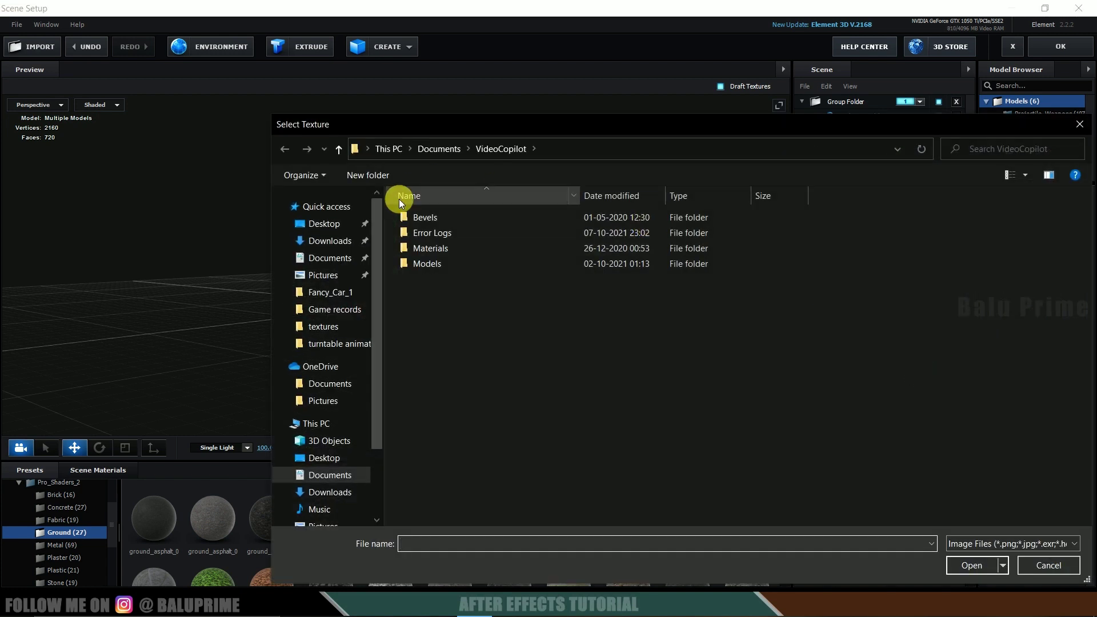
left_click(330, 241)
left_click(468, 238)
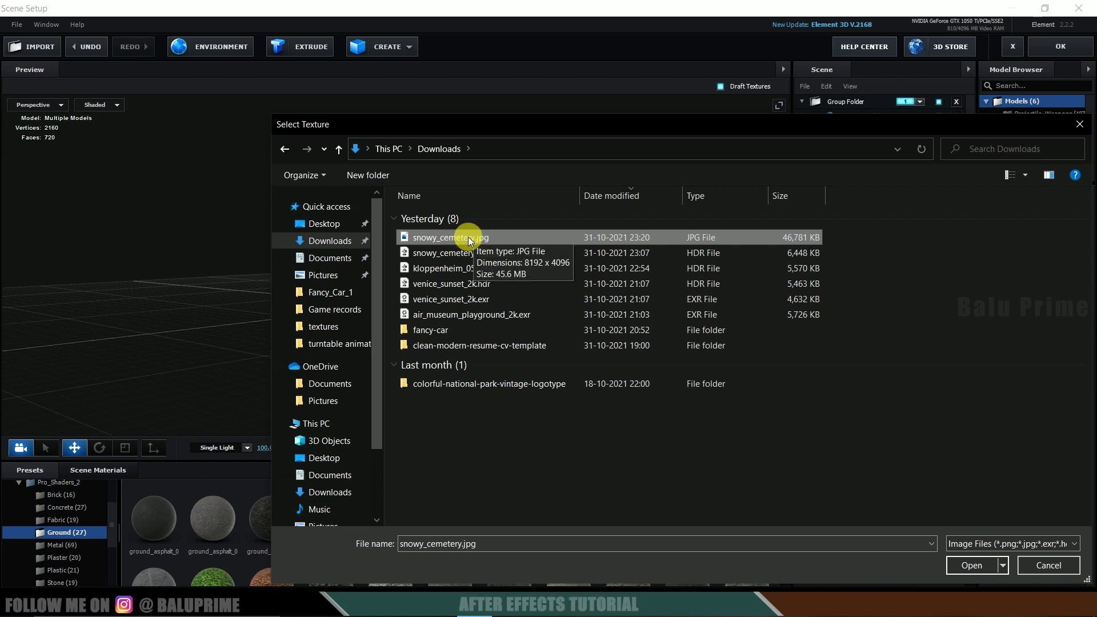
left_click(972, 566)
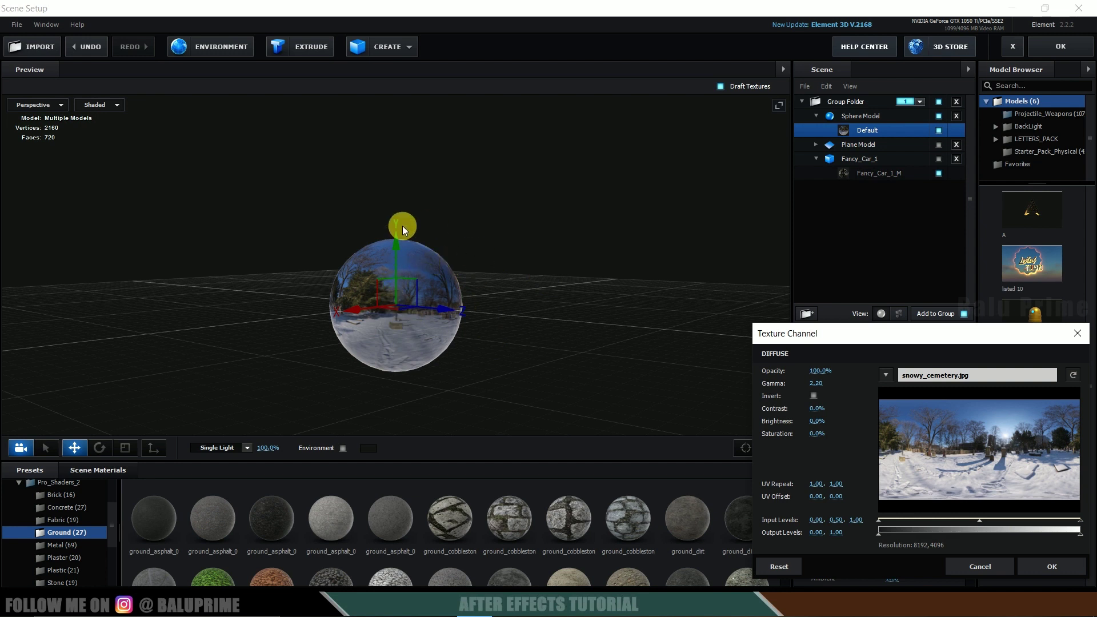
left_click(1046, 567)
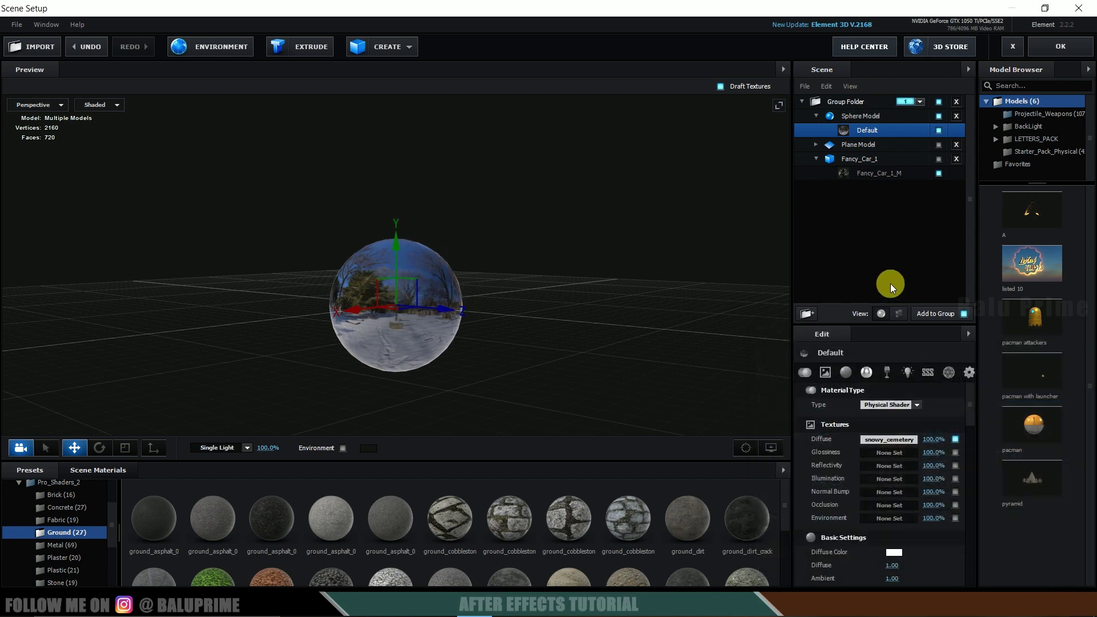
Set the sphere material's Diffuse value to 0.00 and lower its Glossiness in the basic settings
scroll(888, 513, "down", 5)
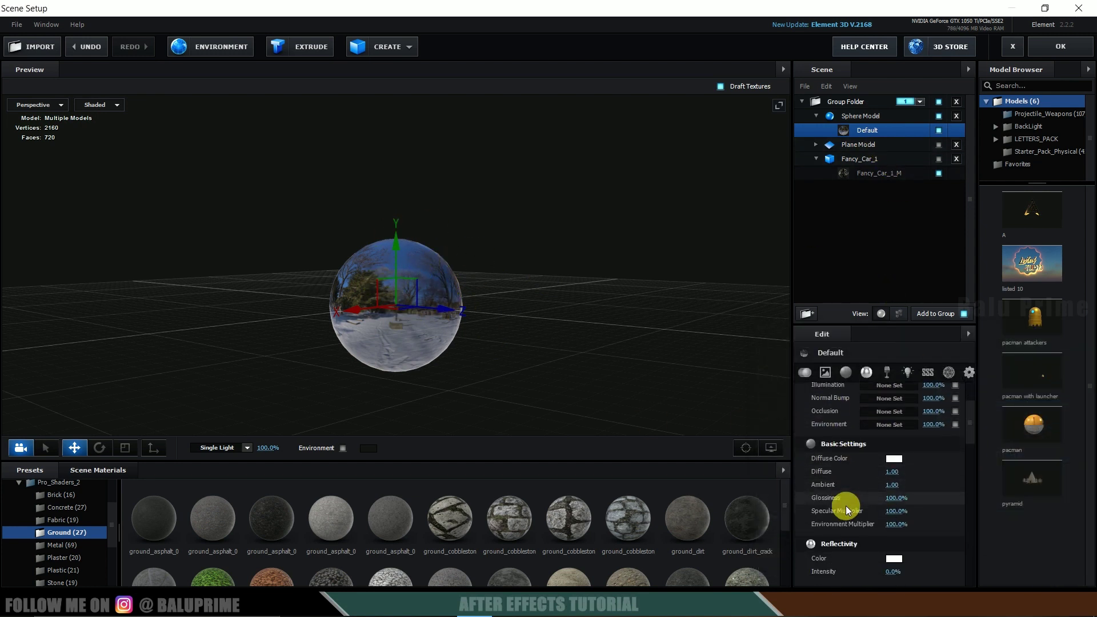
left_click_drag(899, 447, 769, 446)
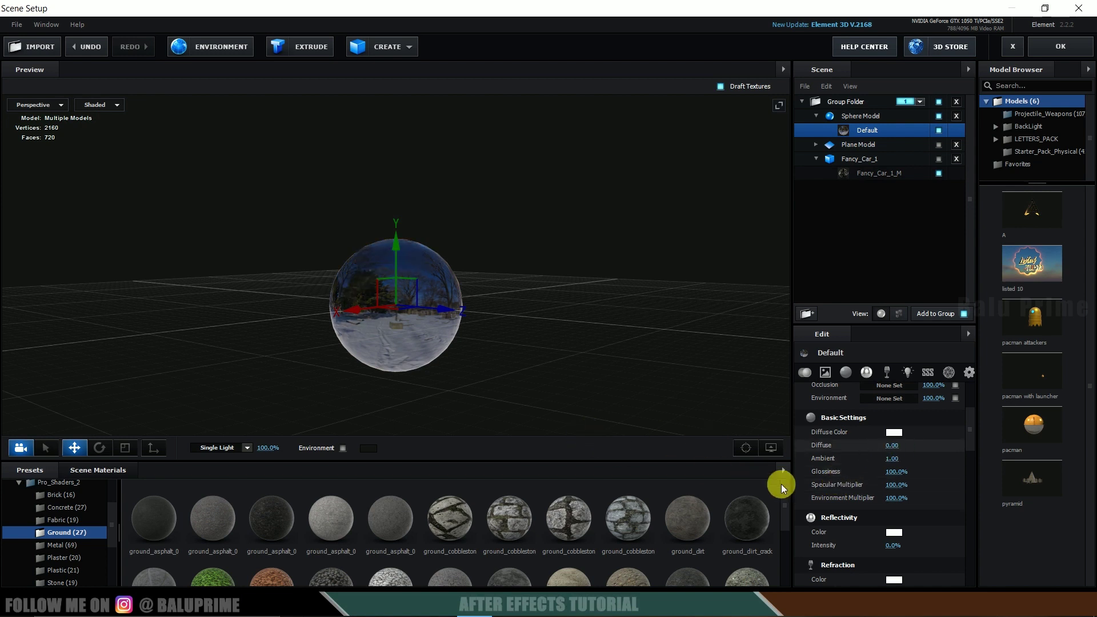
left_click_drag(896, 472, 693, 456)
Enable Use Diffuse Color in the sphere material's Illumination settings, set the illumination intensity to 100%, and check the sphere from several sides
scroll(945, 496, "down", 6)
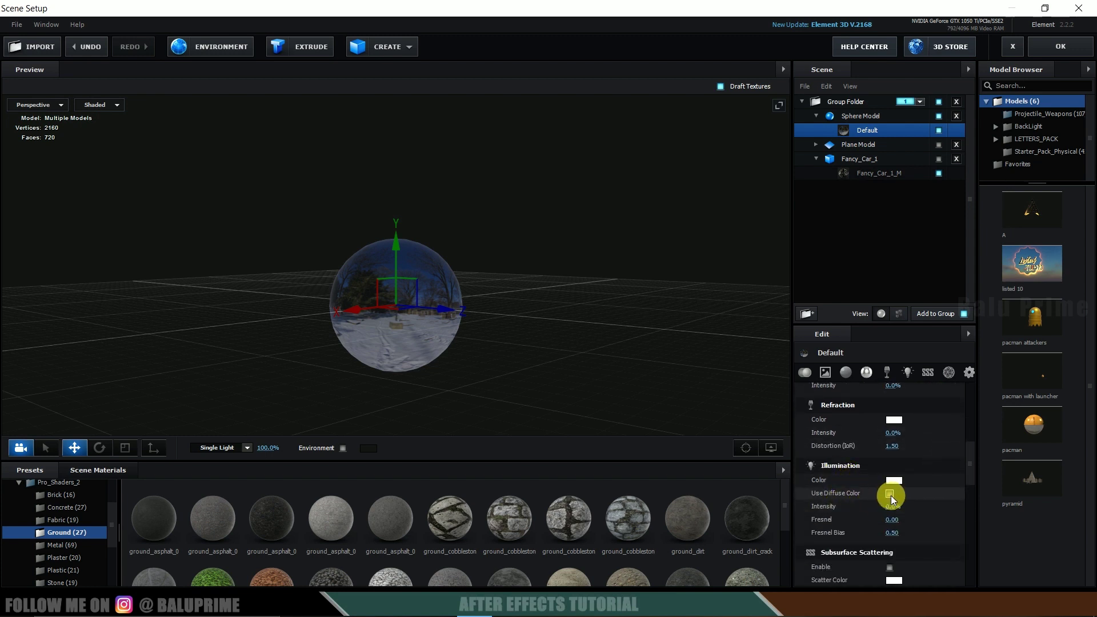
left_click(890, 494)
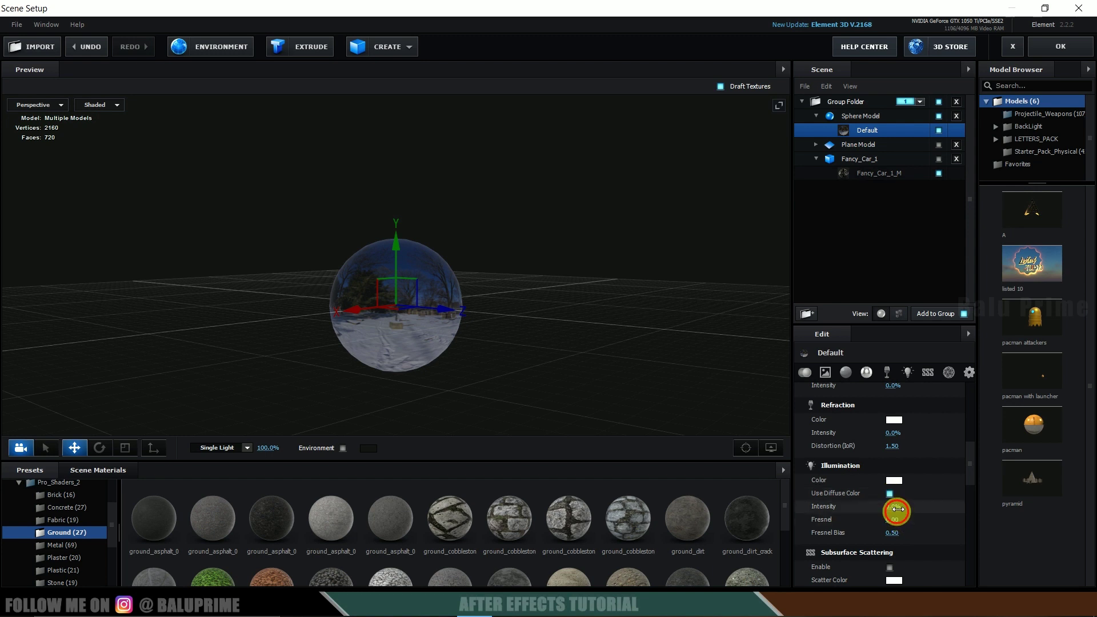
left_click(897, 508)
type("100")
key("Return")
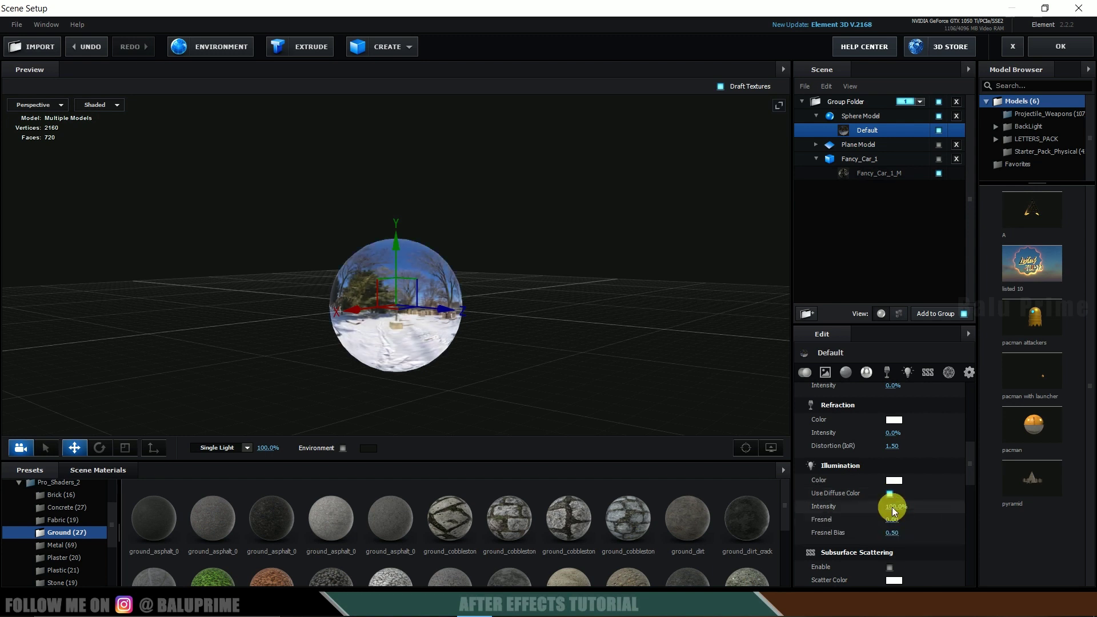
left_click_drag(479, 371, 307, 375)
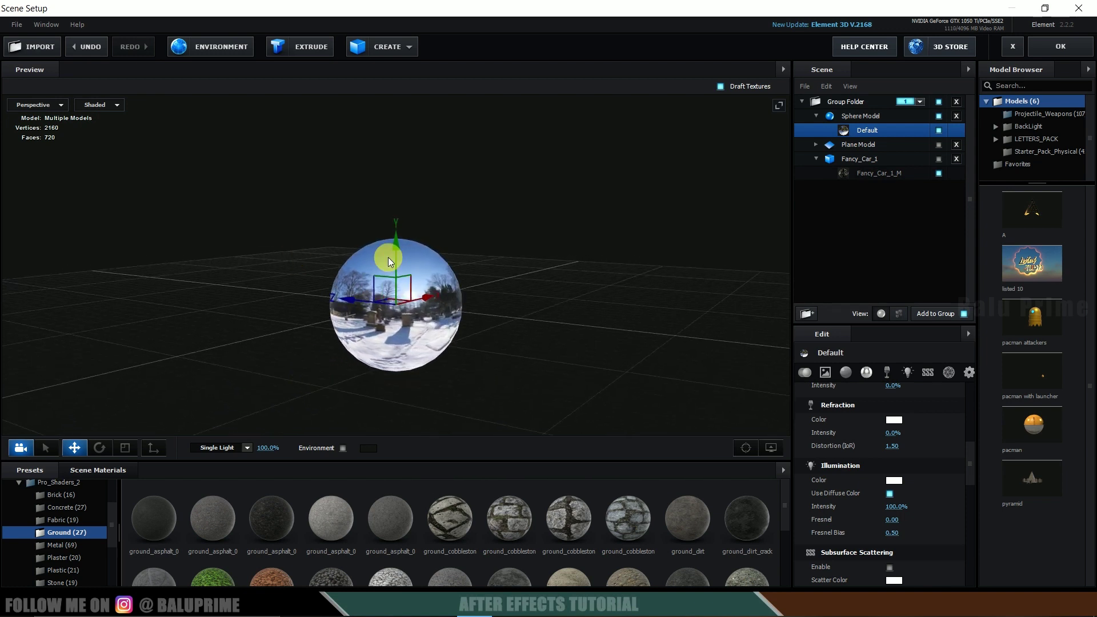
left_click_drag(388, 261, 544, 387)
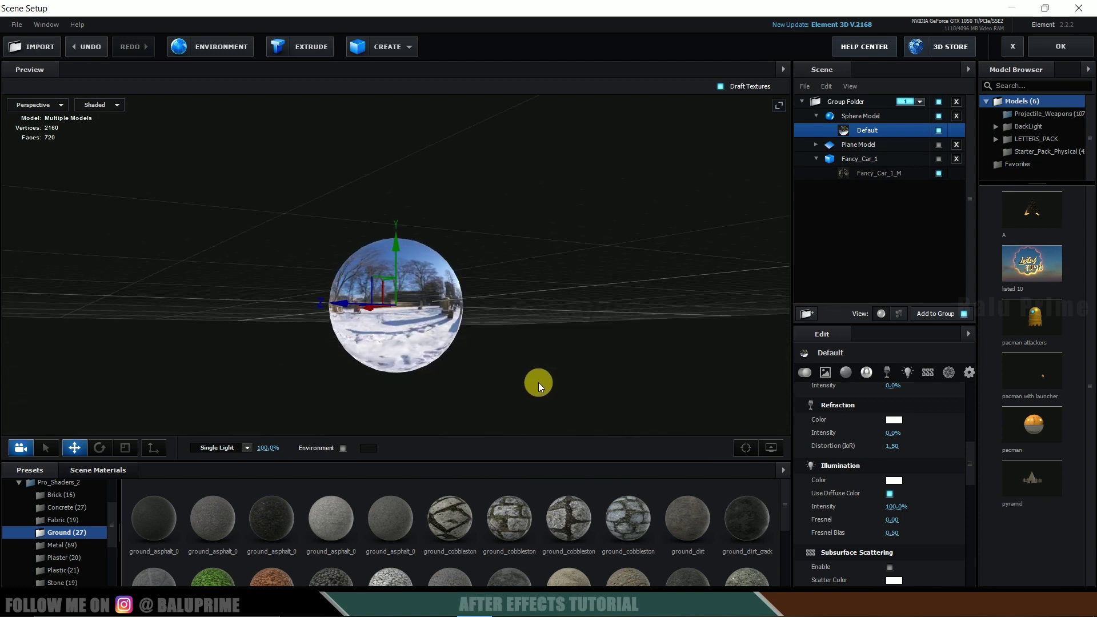
Scale the Sphere Model uniformly to 10000% and inspect it from outside and inside
left_click(863, 116)
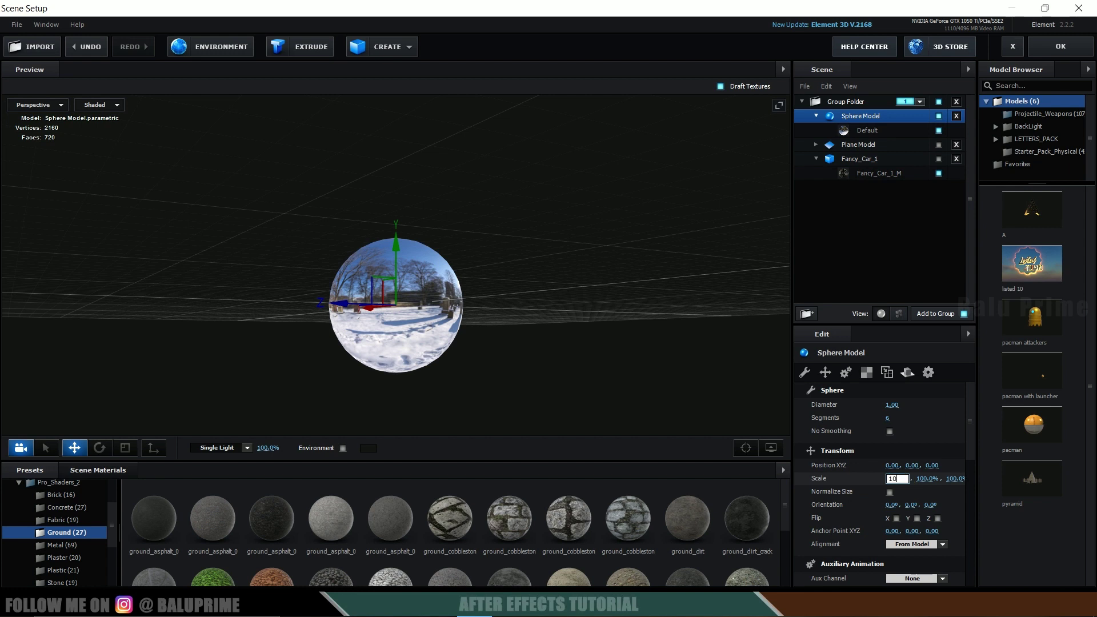
key("Return")
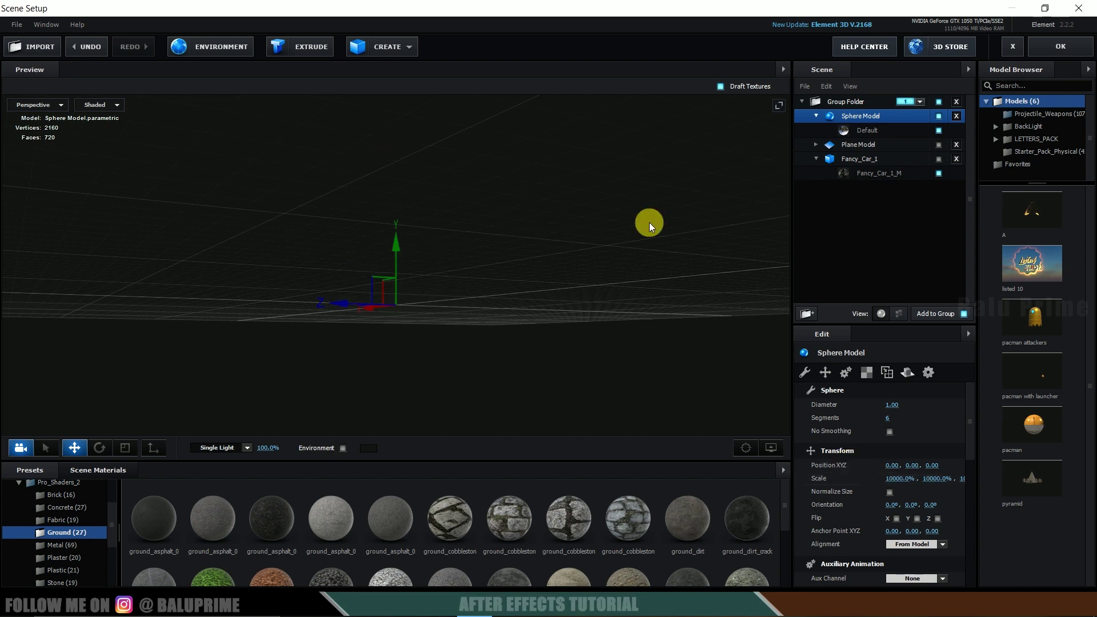
left_click_drag(453, 215, 530, 250)
scroll(530, 251, "down", 5)
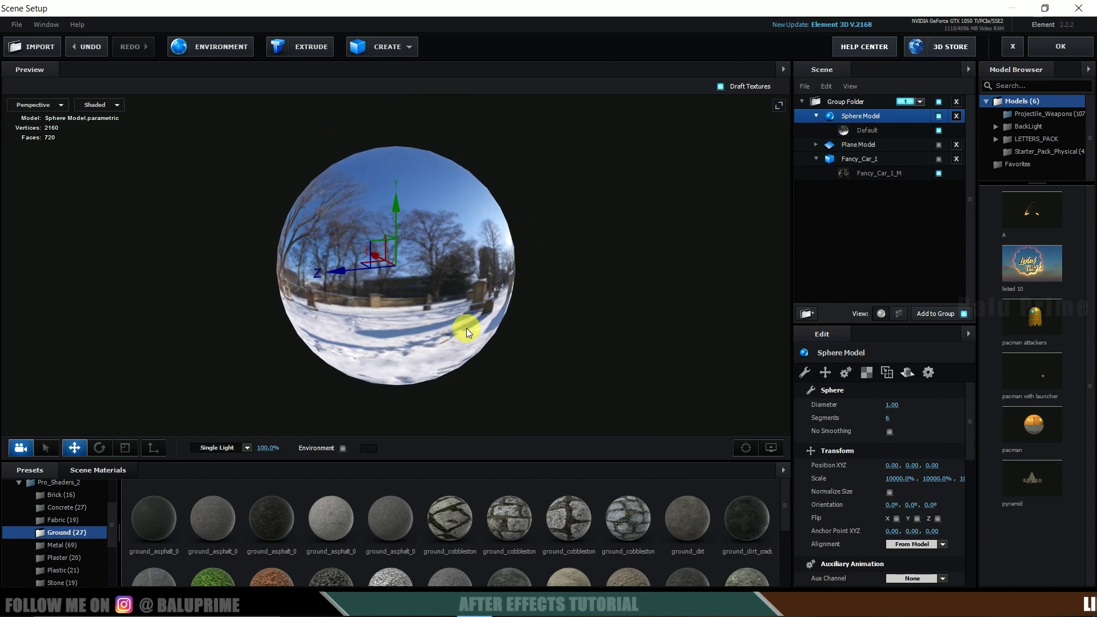
scroll(500, 293, "up", 5)
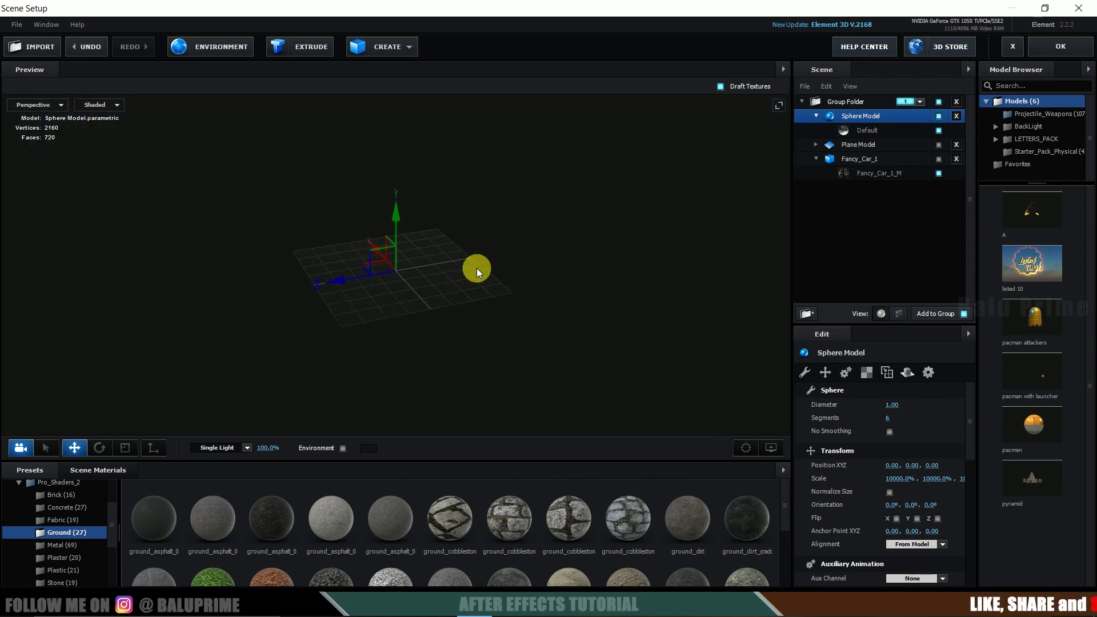
scroll(477, 272, "up", 5)
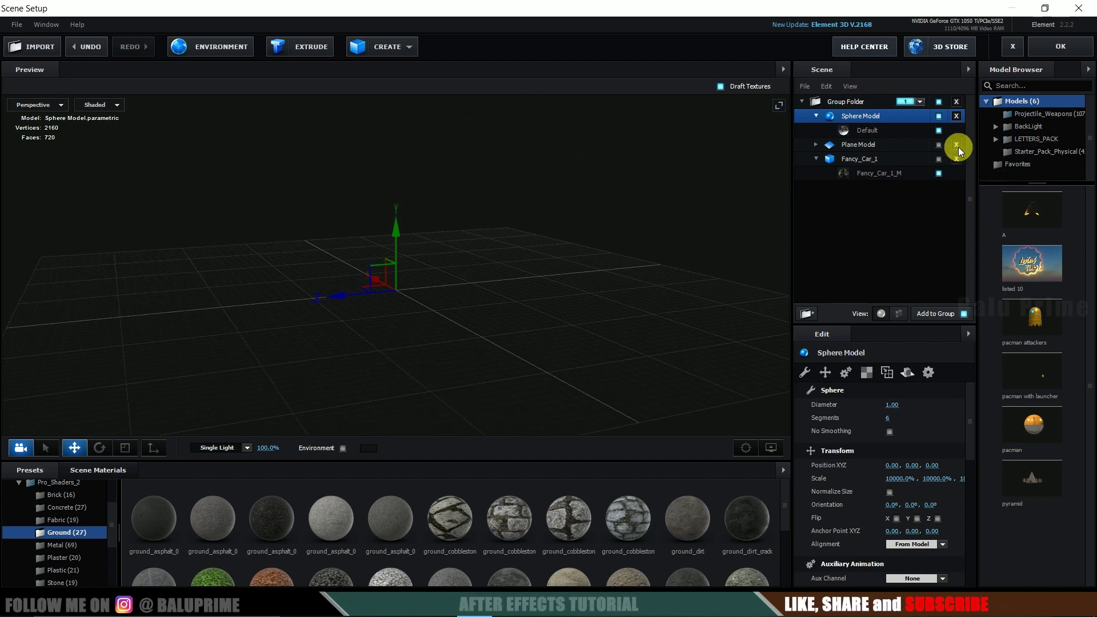
In the sphere material's advanced settings, disable Visible to Reflections, Cast Shadow and Receive Shadow, and set AO Mode to Ignore
left_click(875, 130)
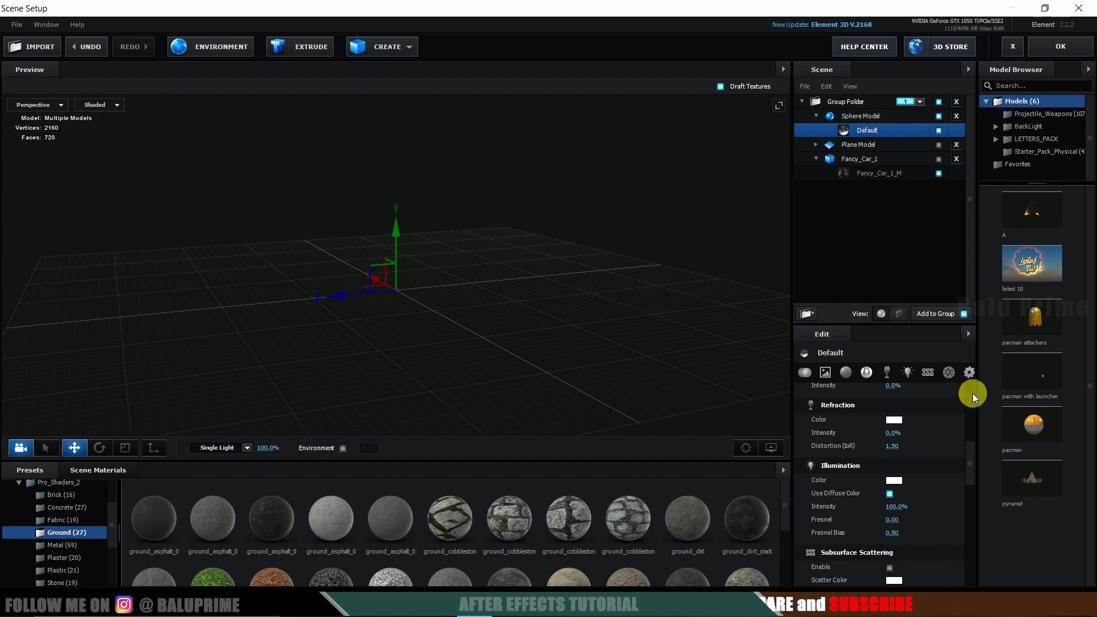
left_click(968, 373)
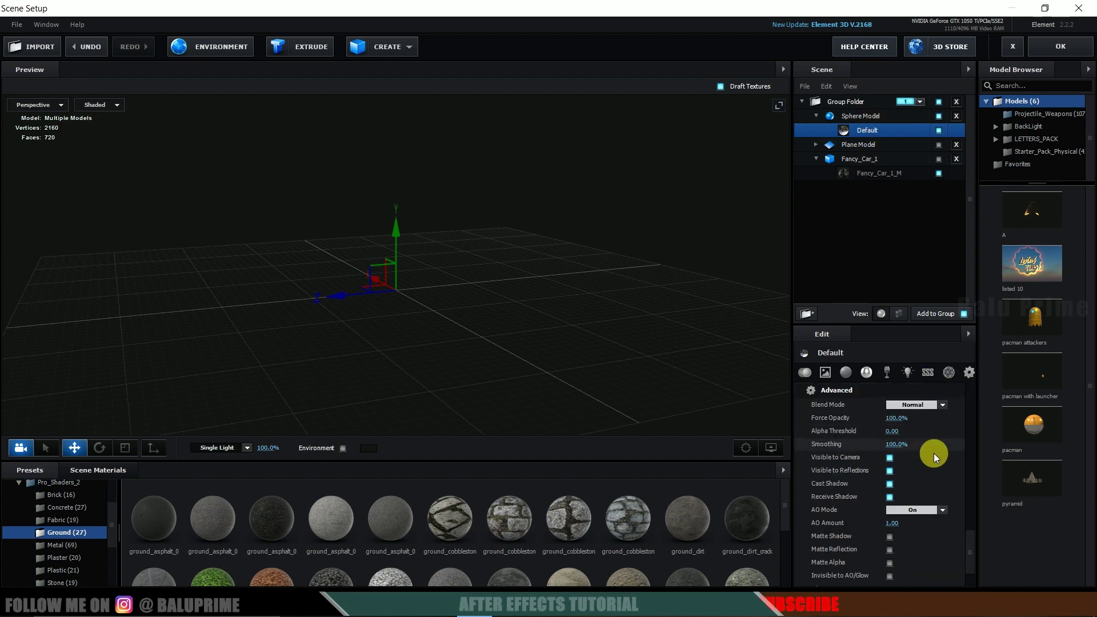
left_click(889, 471)
left_click(890, 483)
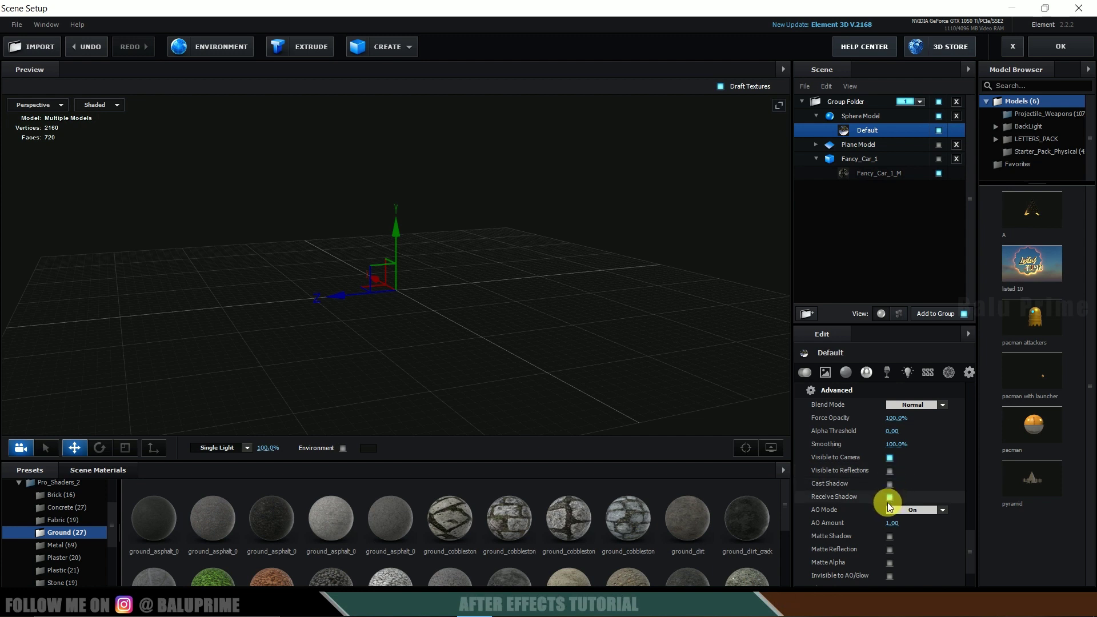
left_click(889, 497)
scroll(926, 486, "down", 2)
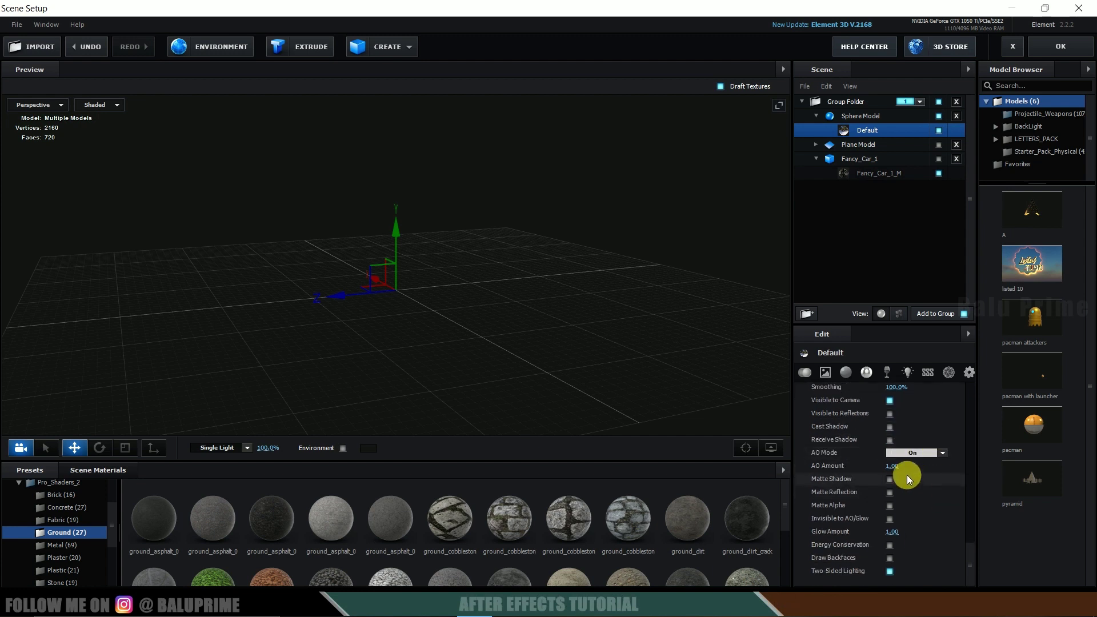
left_click(930, 453)
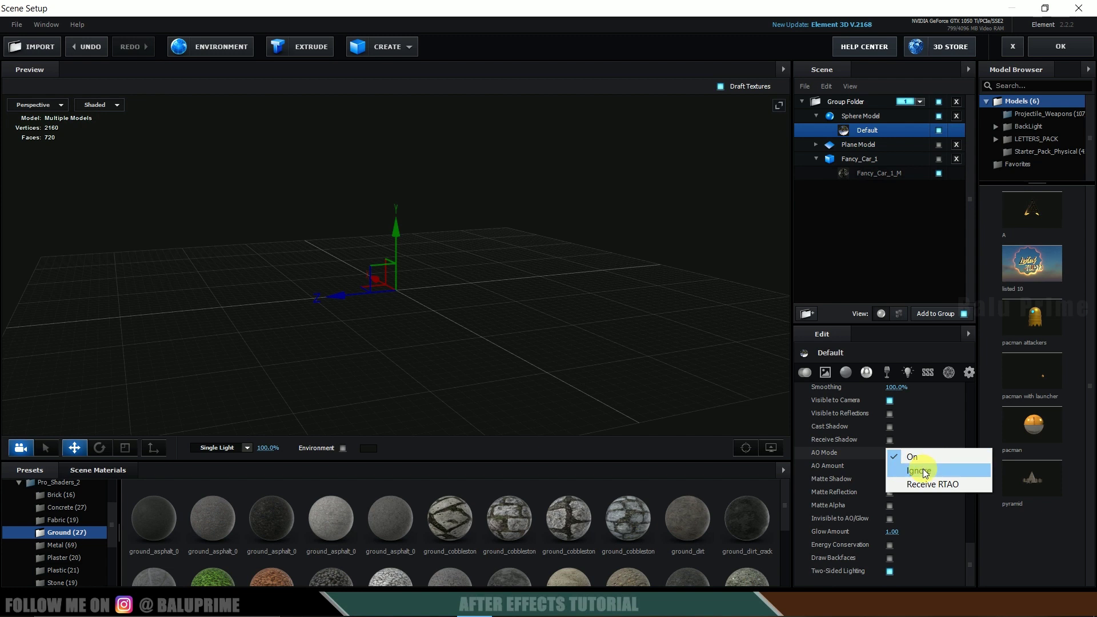
left_click(923, 468)
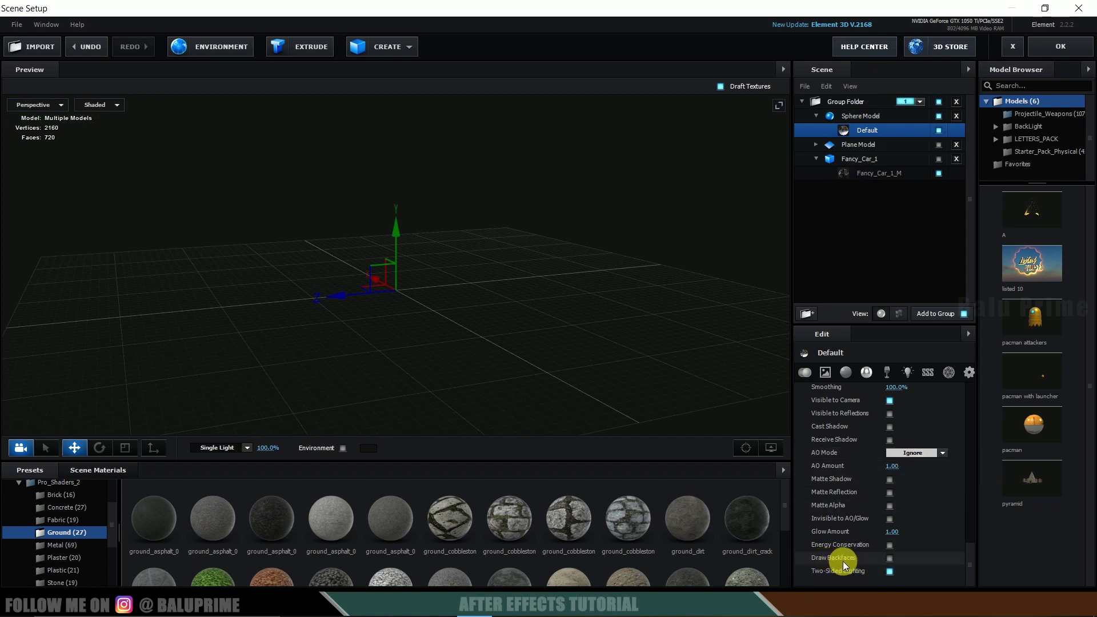
Enable Draw Backfaces in the sphere material's advanced settings, check the texture from inside the sphere, and select the Sphere Model
left_click(890, 559)
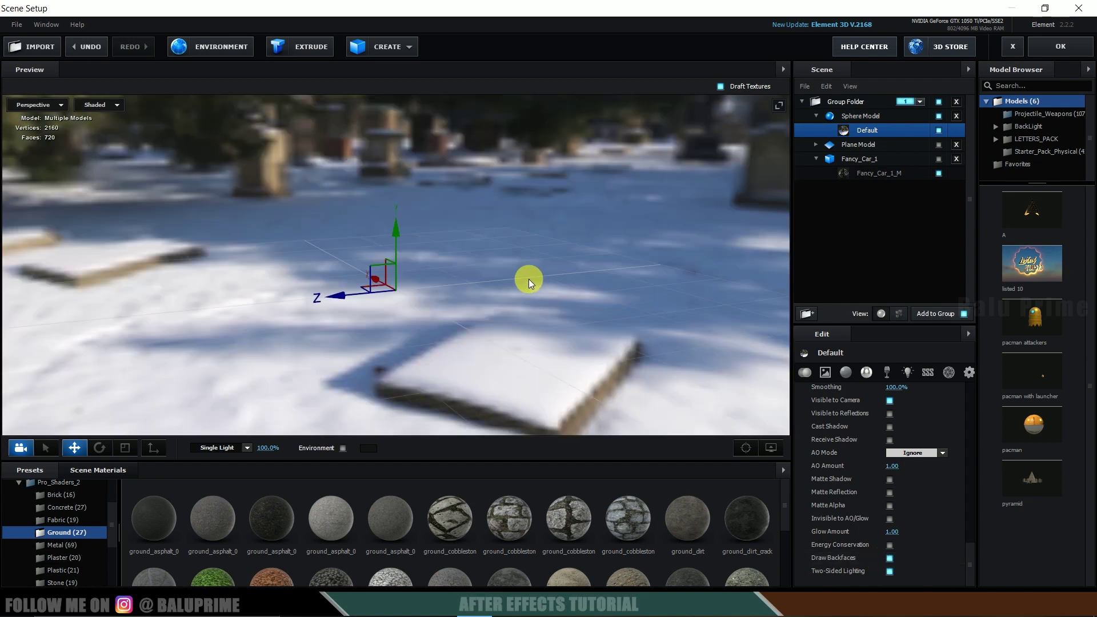
mouse_move(529, 279)
left_mouse_down()
mouse_move(586, 261)
mouse_move(468, 272)
mouse_move(480, 283)
left_mouse_up()
left_click(880, 117)
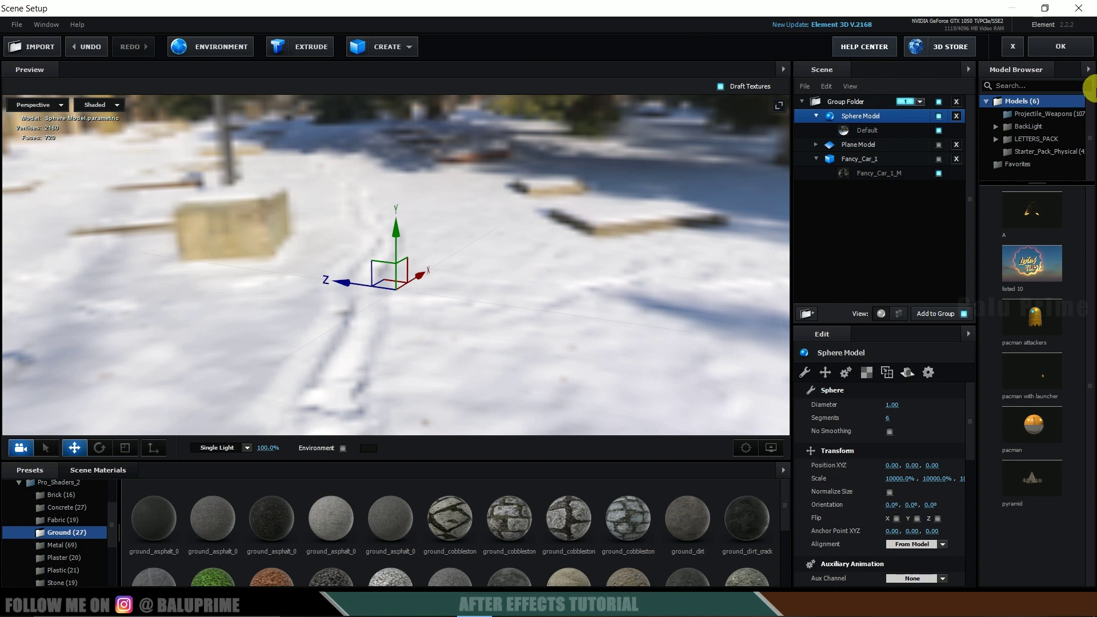
Make the Plane Model and Fancy_Car_1 visible again and apply the Element scene to the composition
left_click(939, 145)
left_click(937, 158)
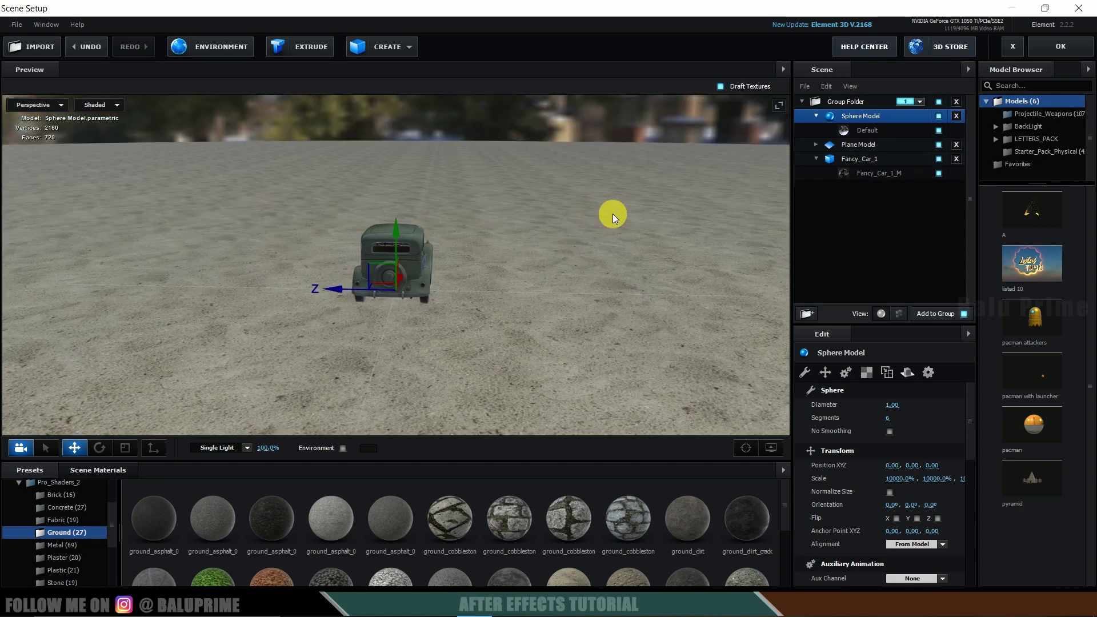
left_click(1061, 47)
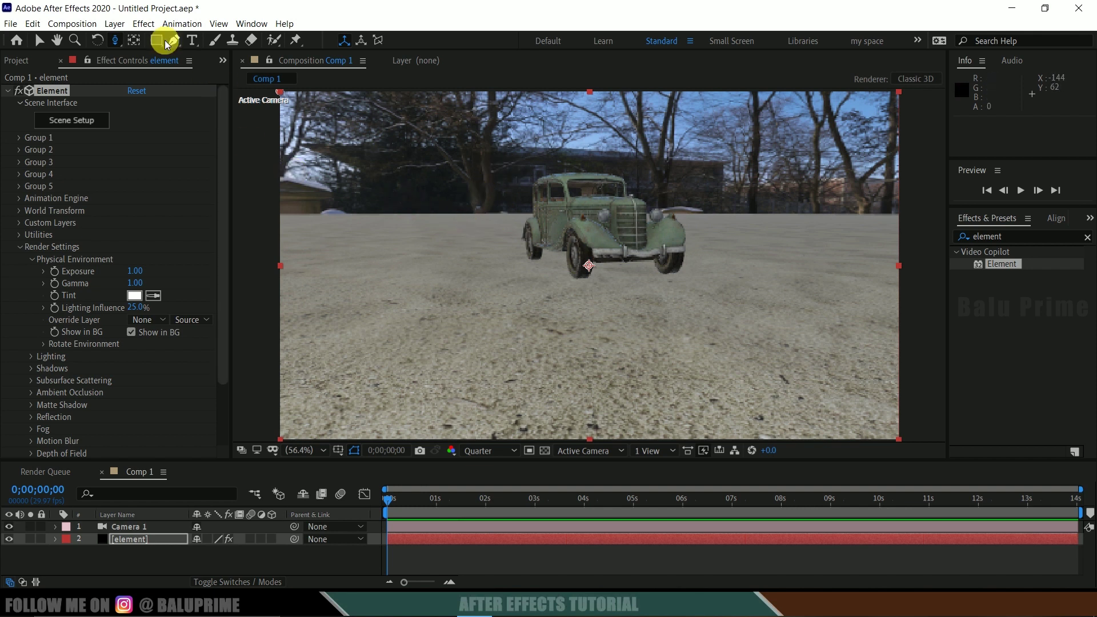
Dolly the composition camera away from the car and back in to examine the background at different distances
left_click_drag(115, 41, 146, 75)
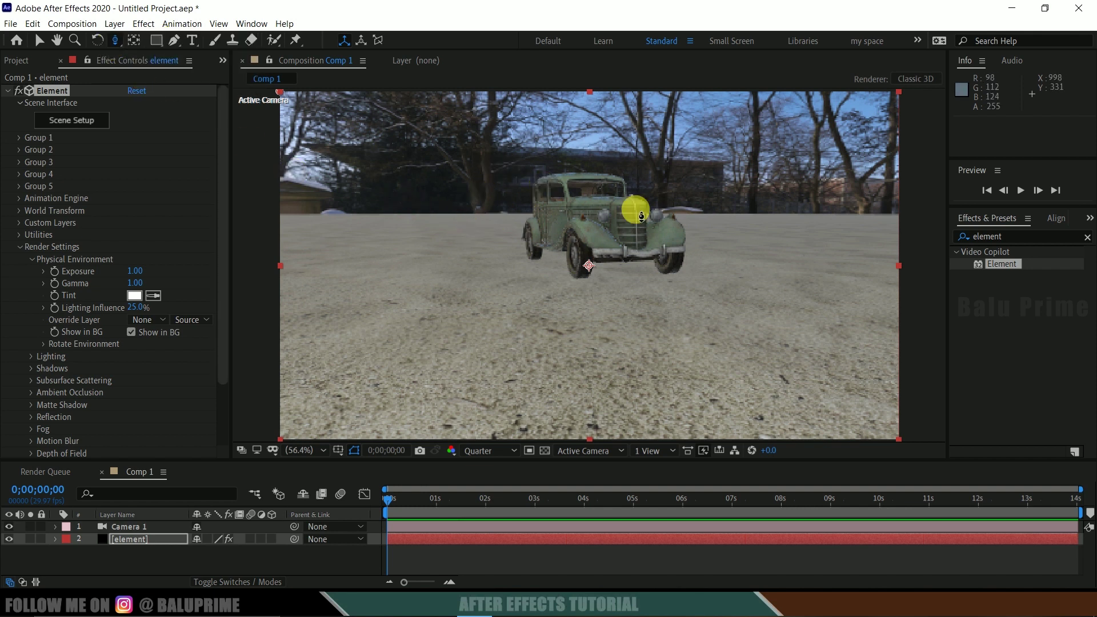
left_click_drag(747, 176, 755, 231)
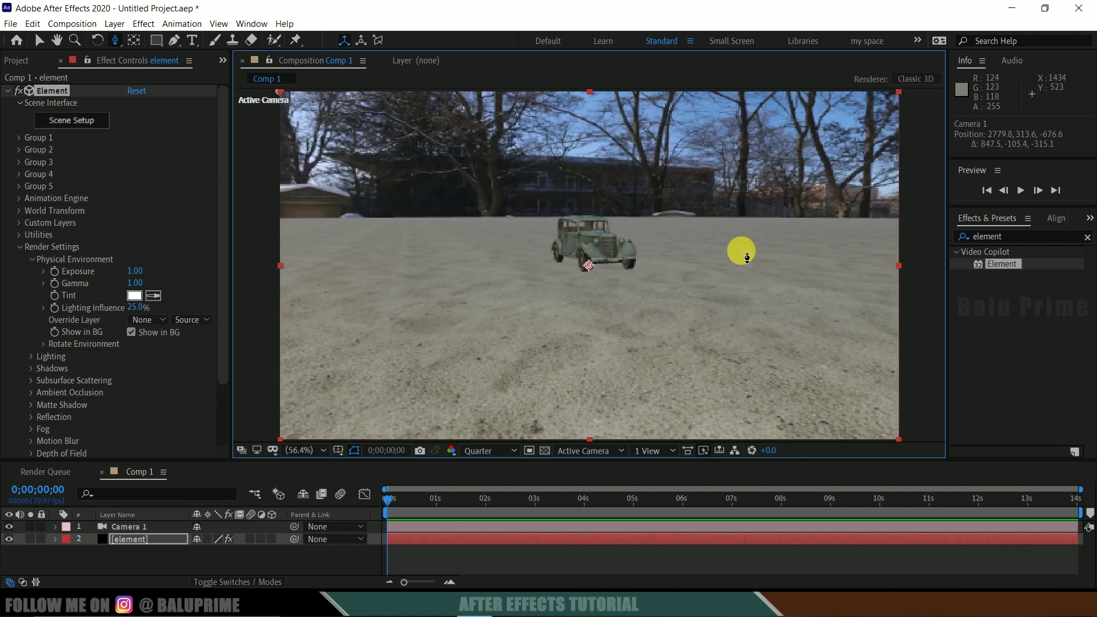
left_click_drag(733, 322, 707, 330)
left_click_drag(718, 152, 693, 127)
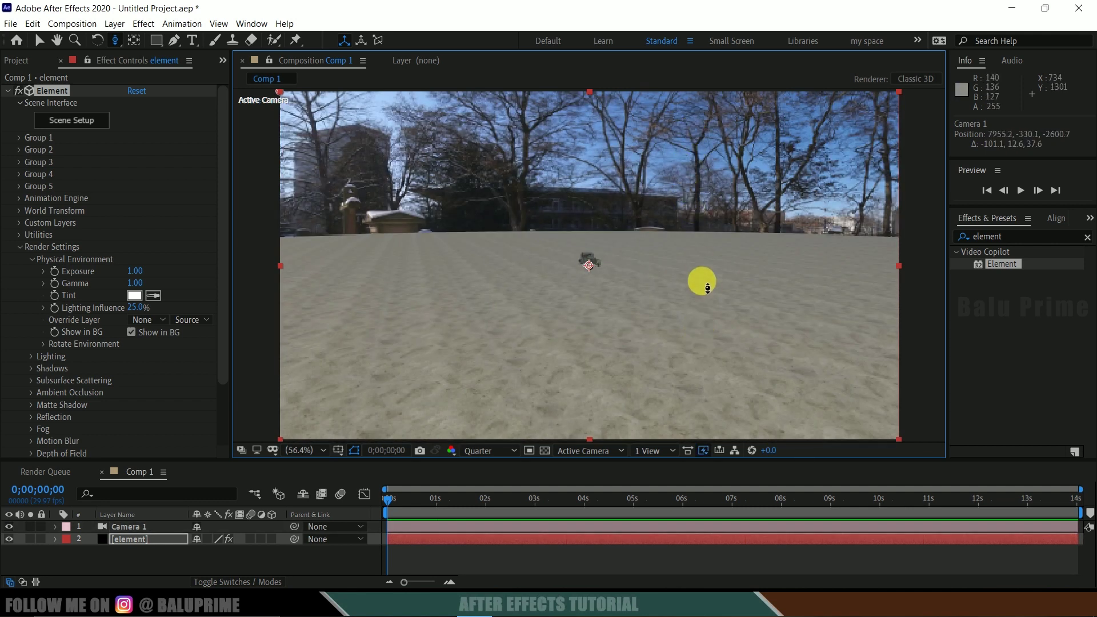
left_click_drag(703, 285, 727, 269)
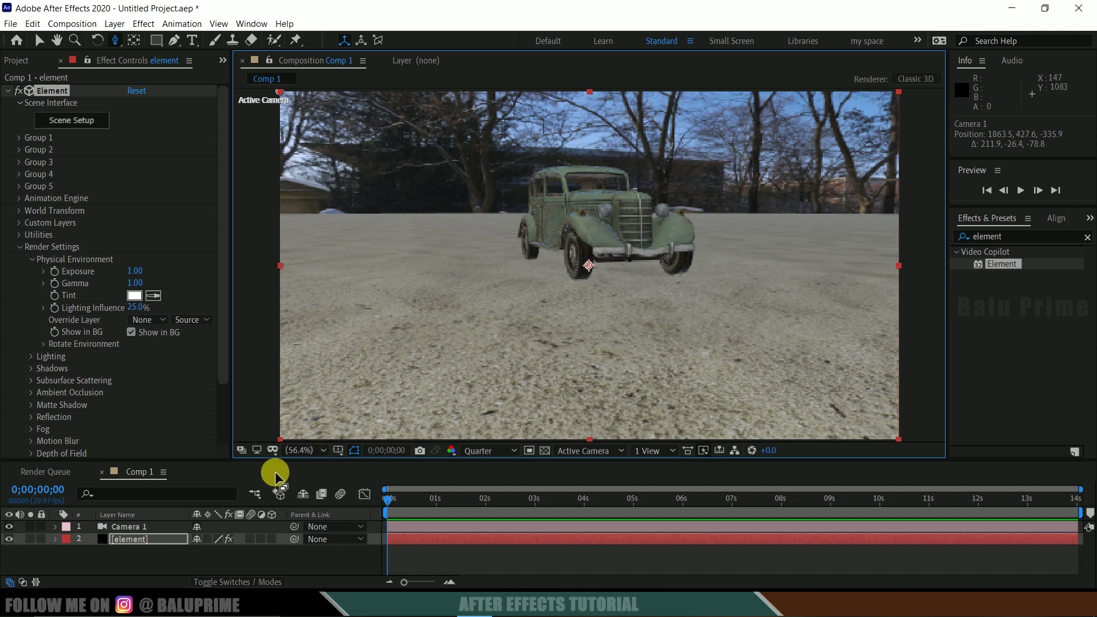
Turn off Show in BG in the element layer's Physical Environment settings and collapse that group
left_click(145, 540)
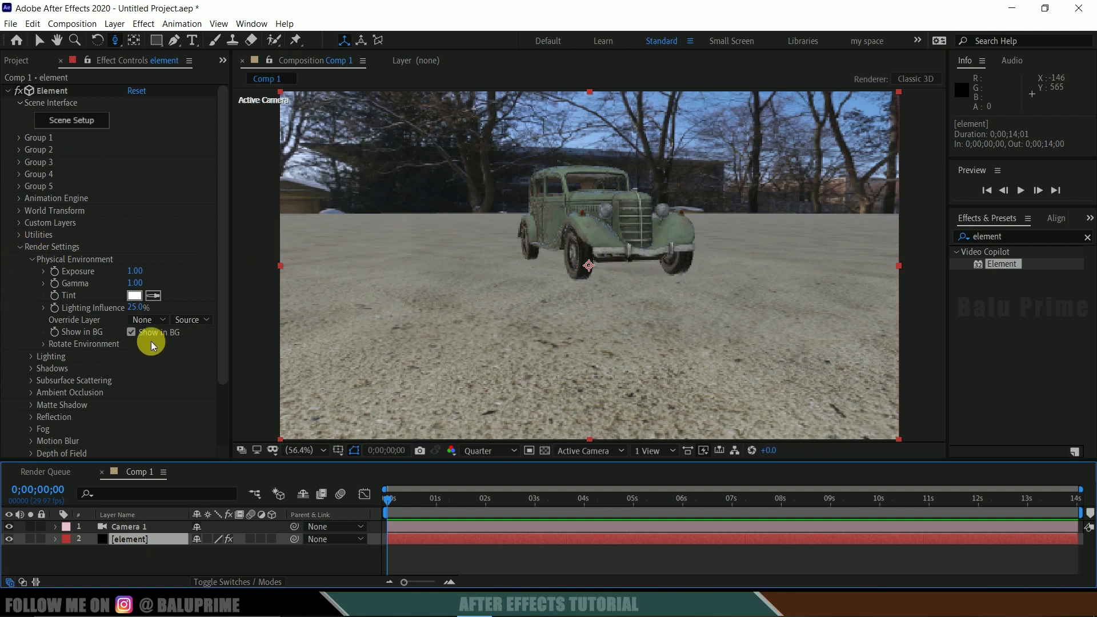
left_click(94, 263)
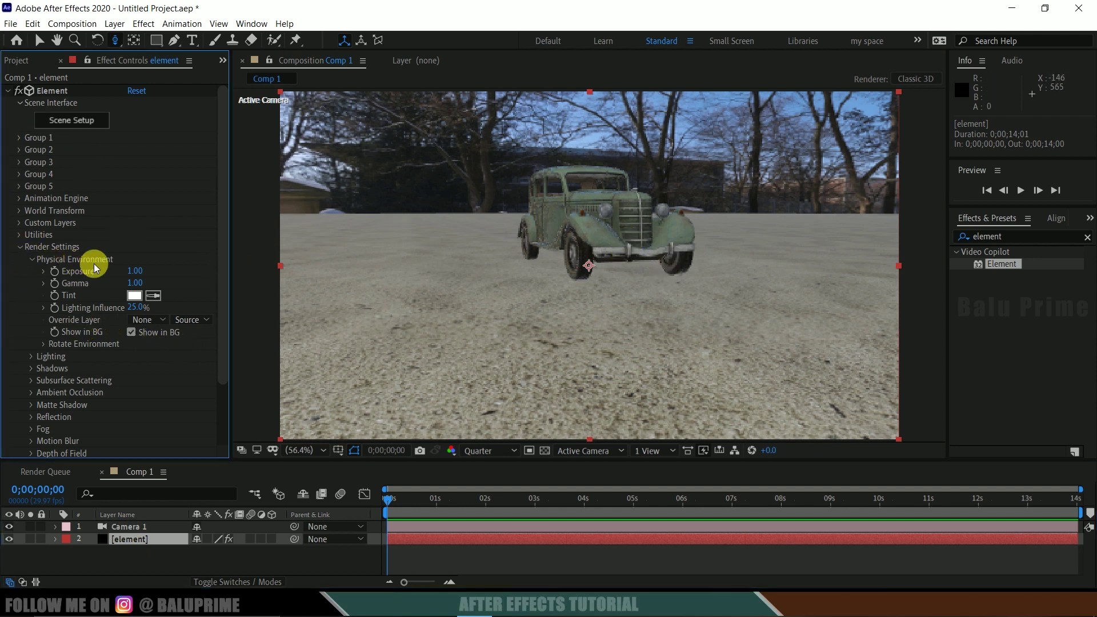
left_click(140, 333)
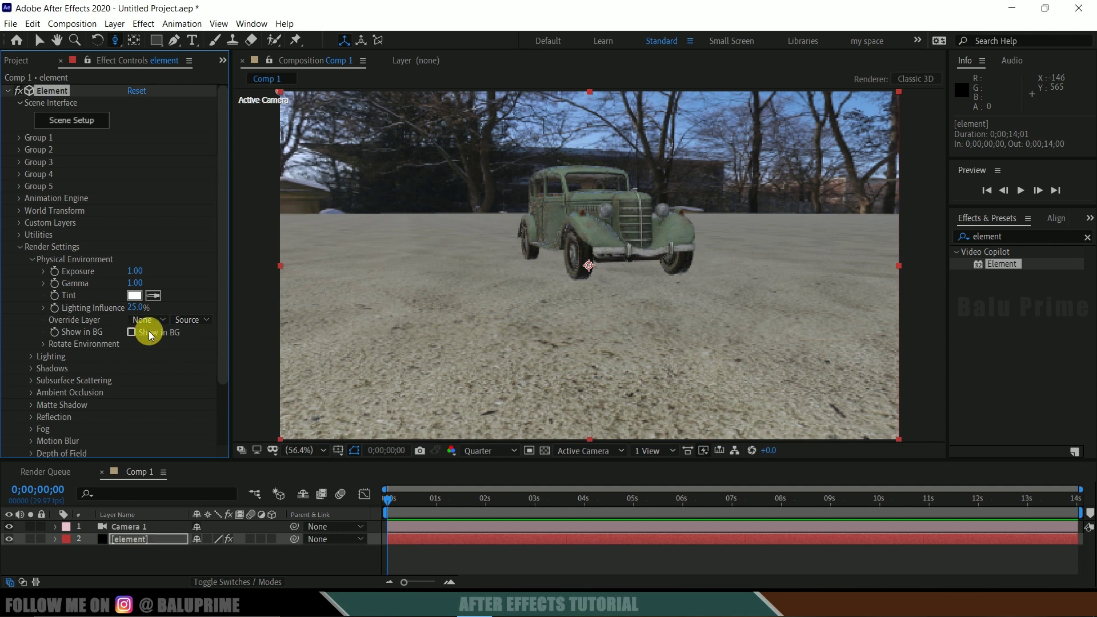
left_click(31, 260)
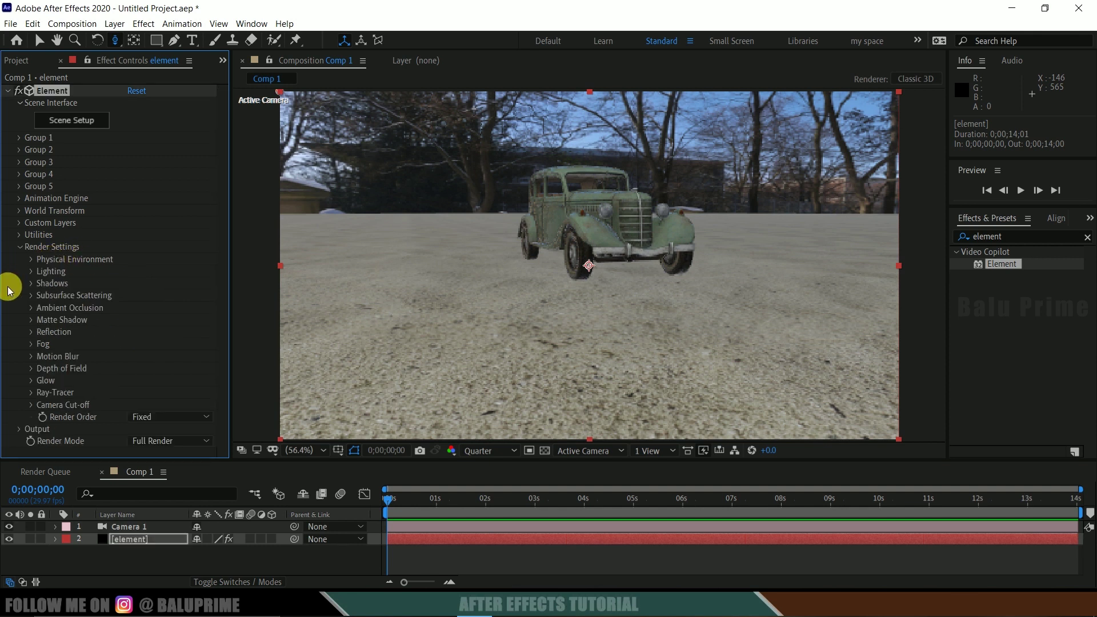
Enable ambient occlusion in the Element render settings and set the AO Mode to Ray-Traced
left_click(31, 308)
left_click(131, 282)
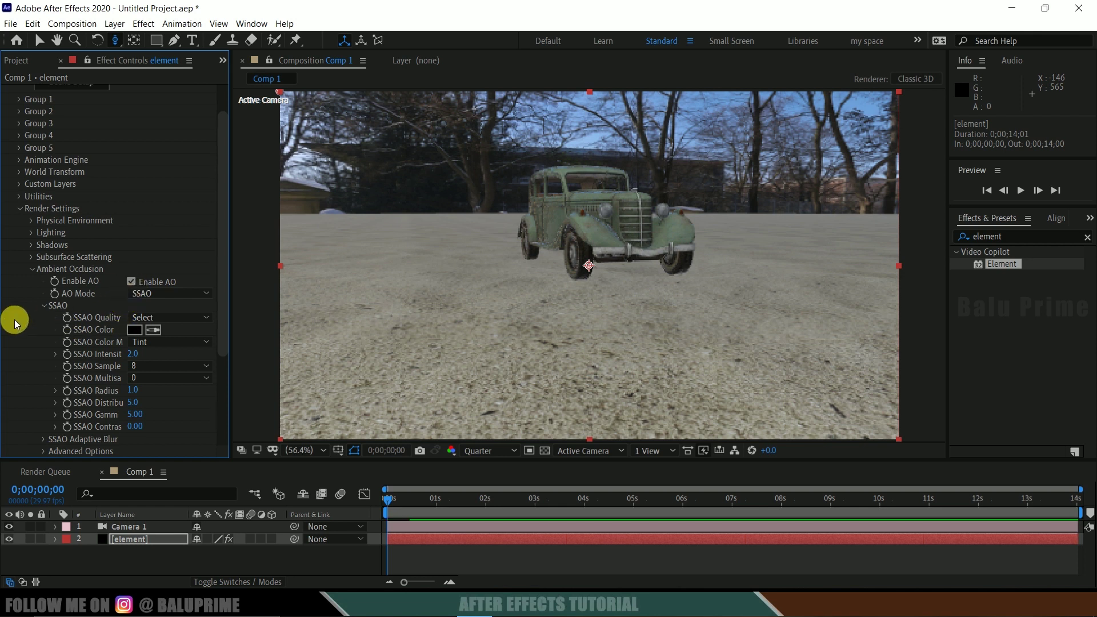
left_click(157, 294)
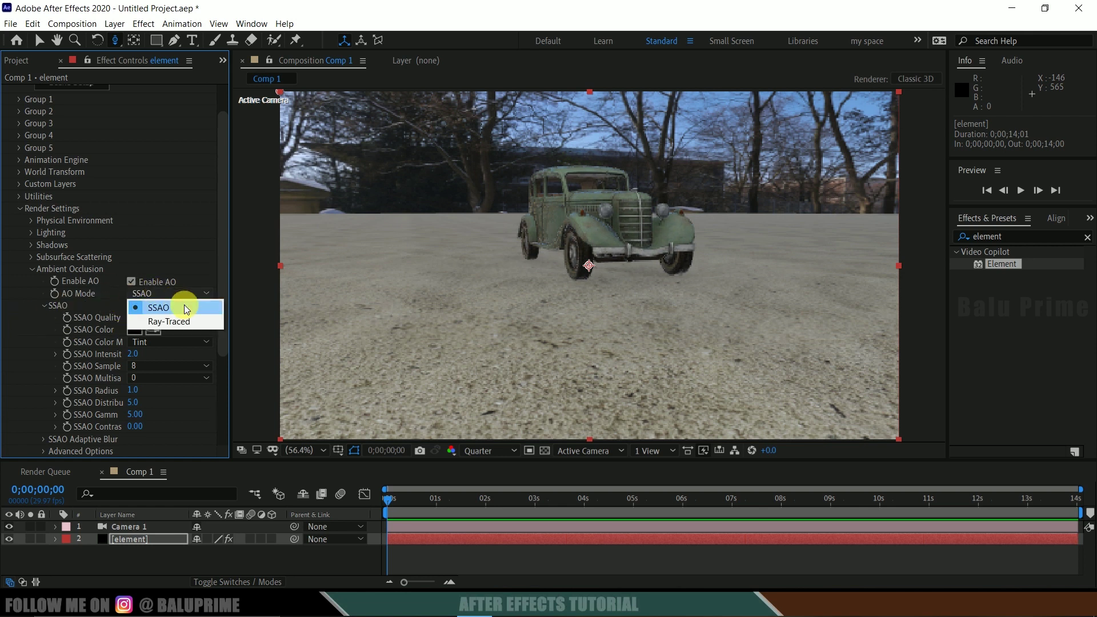
left_click(171, 320)
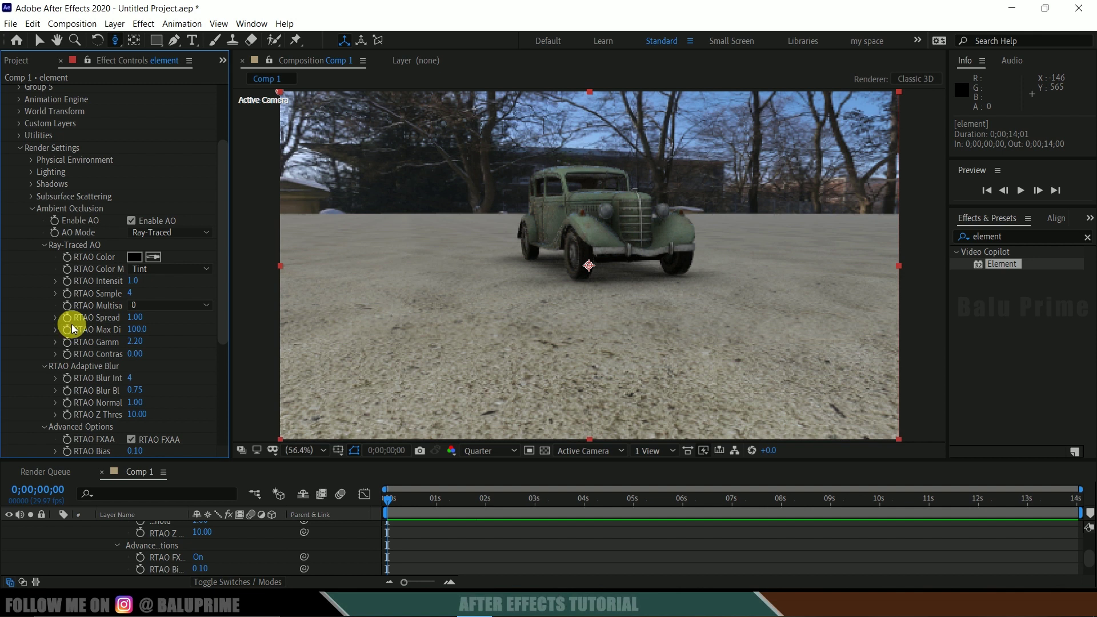
Orbit Camera 1 around the car to a low angle facing the sun and the gravestones in the background
key("v")
key("ctrl+Up")
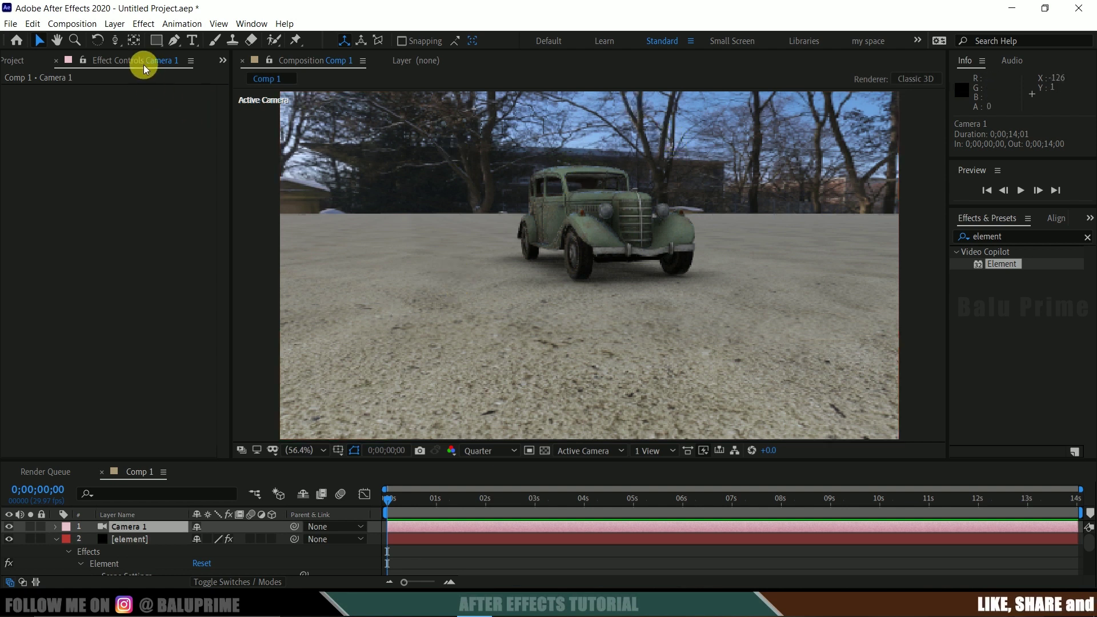
left_click(113, 42)
left_click(171, 39)
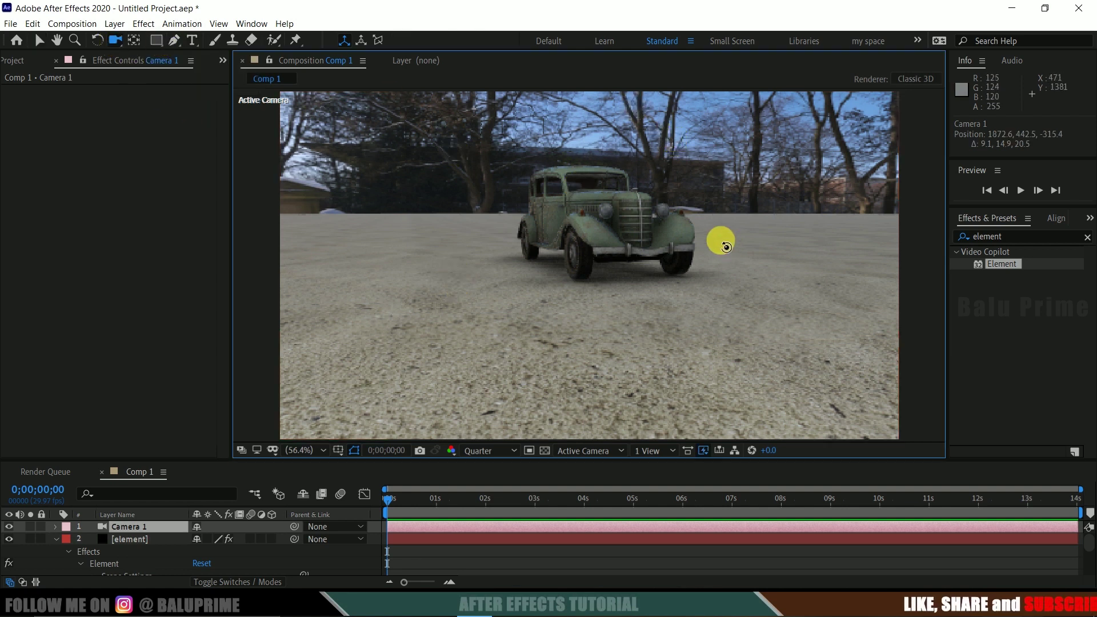
left_click_drag(723, 240, 452, 163)
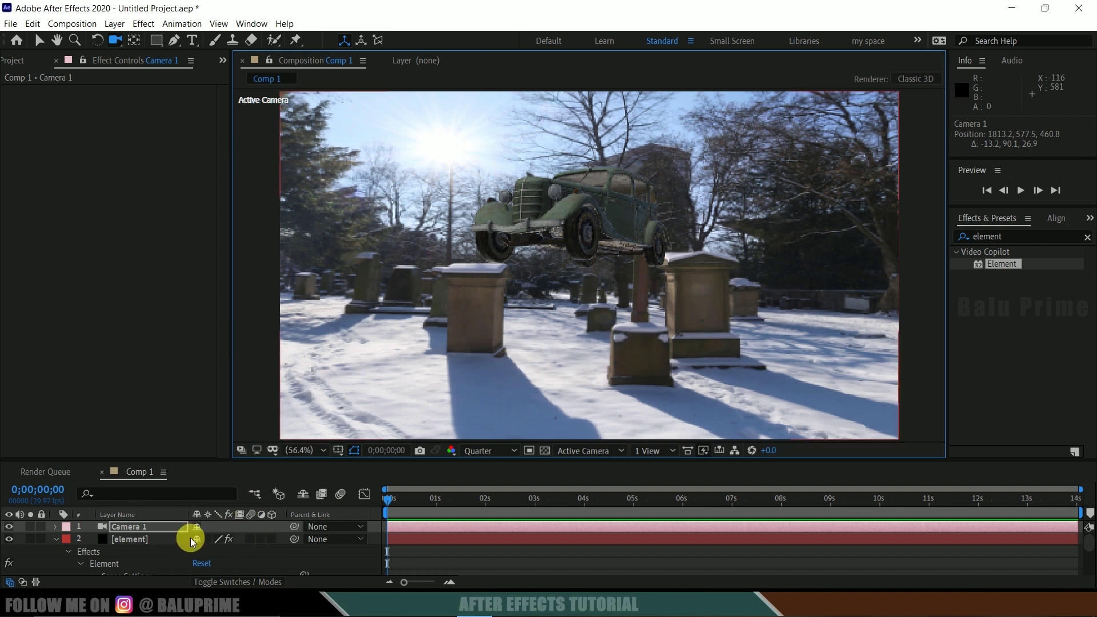
Generate a 3D null from a 2D position picked on the background sun with Element's utilities, and reveal the null's Position
left_click(128, 539)
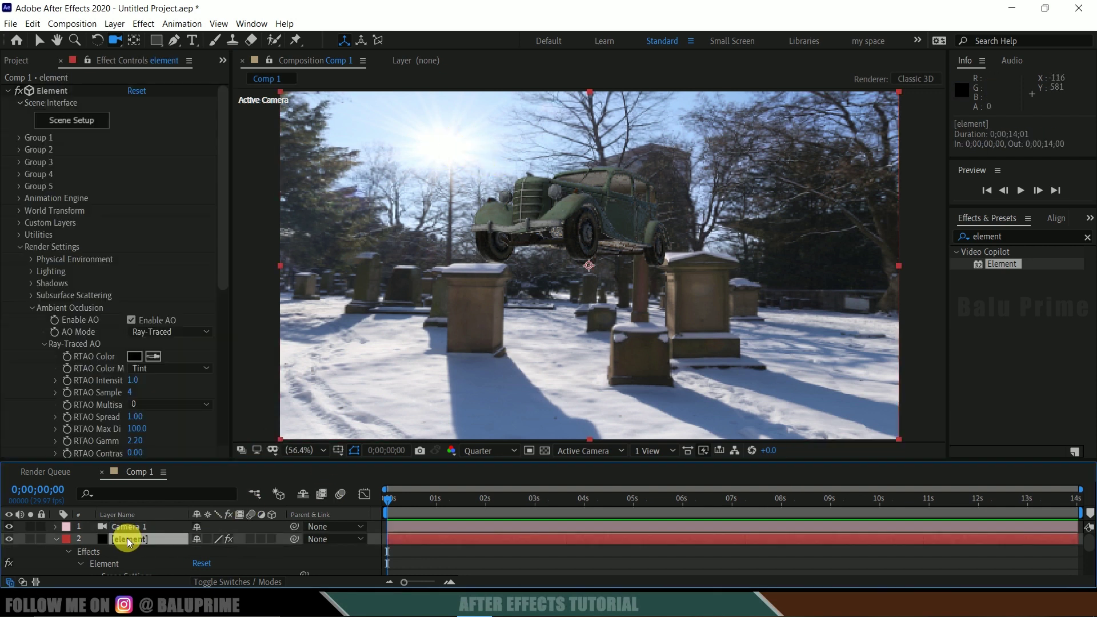
left_click(19, 235)
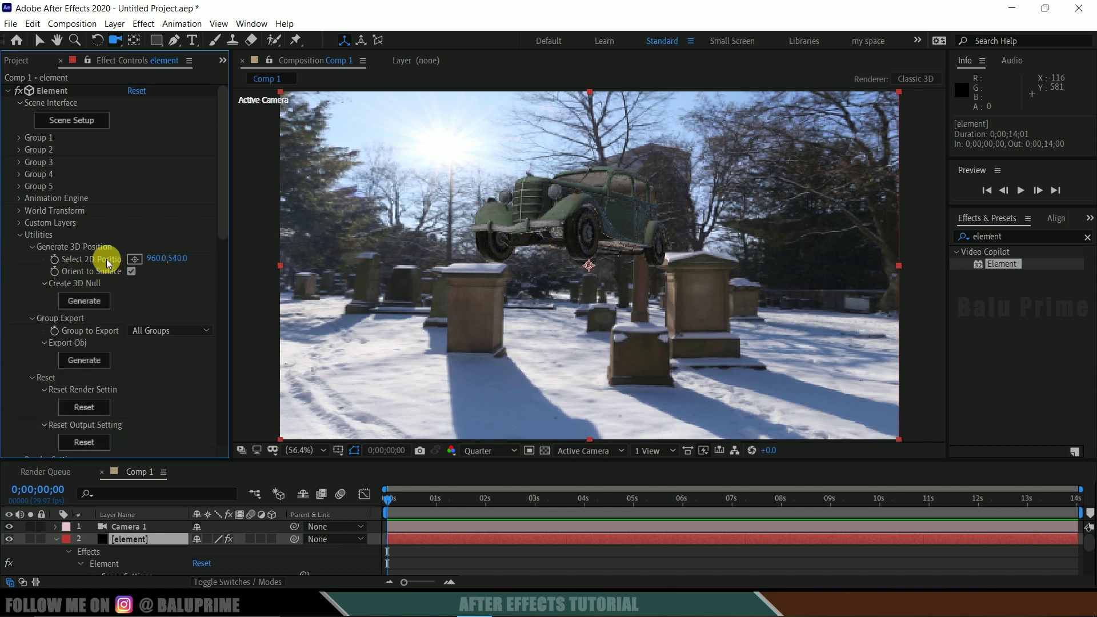
left_click(133, 260)
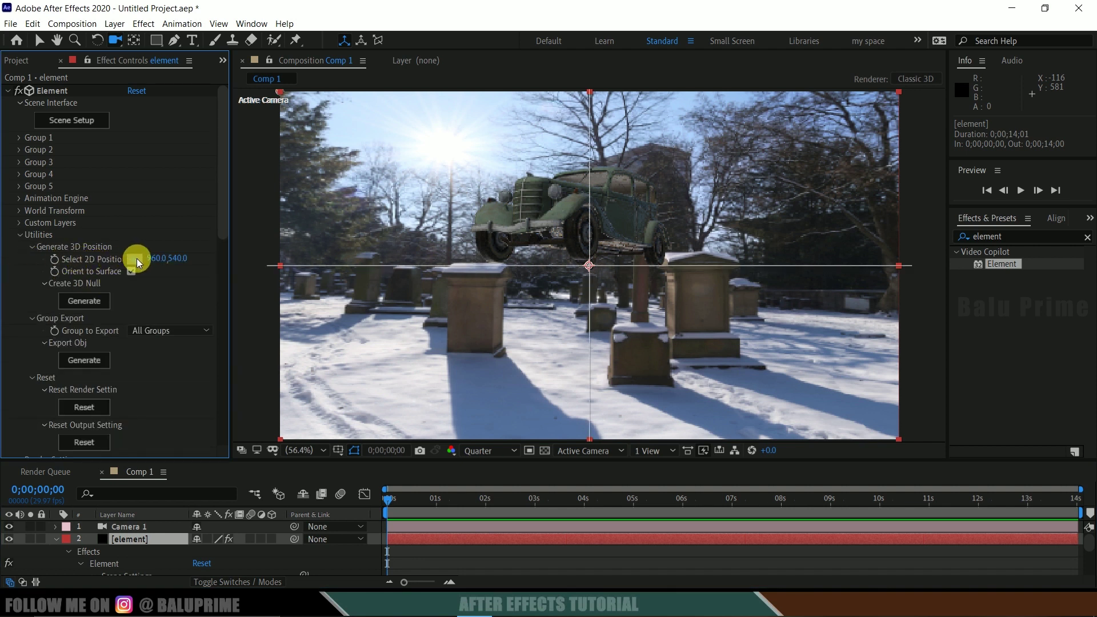
left_click(439, 156)
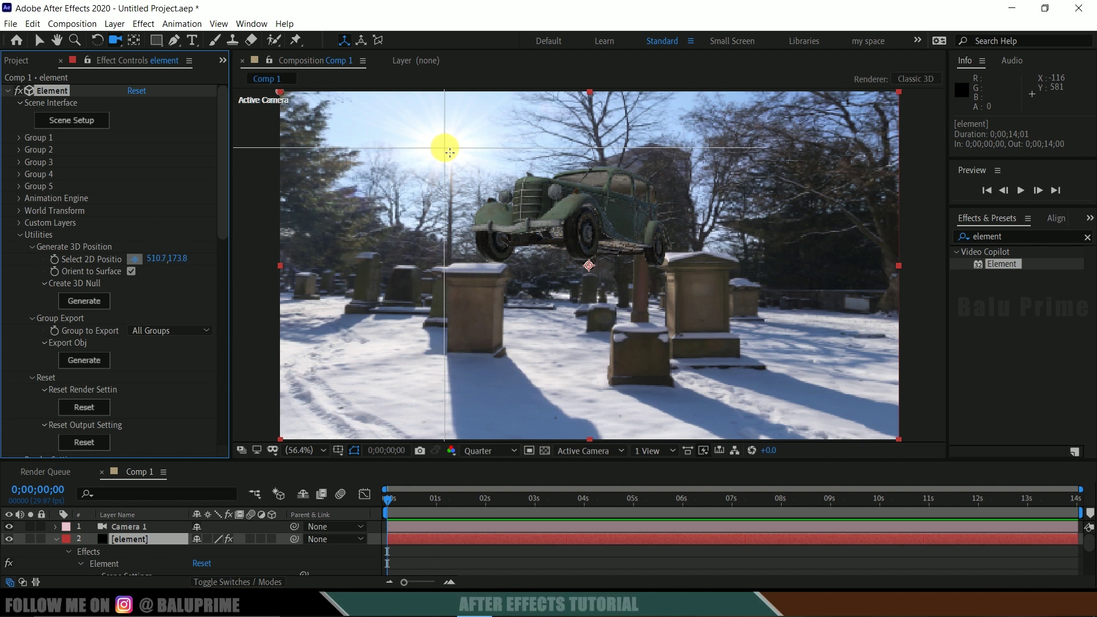
left_click(448, 148)
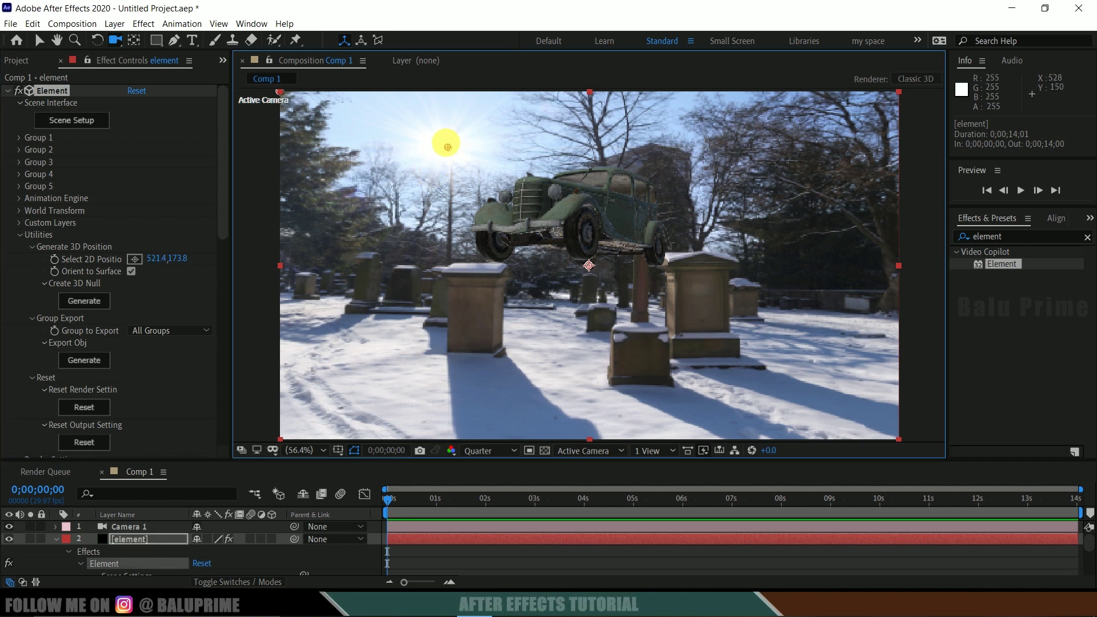
left_click(85, 303)
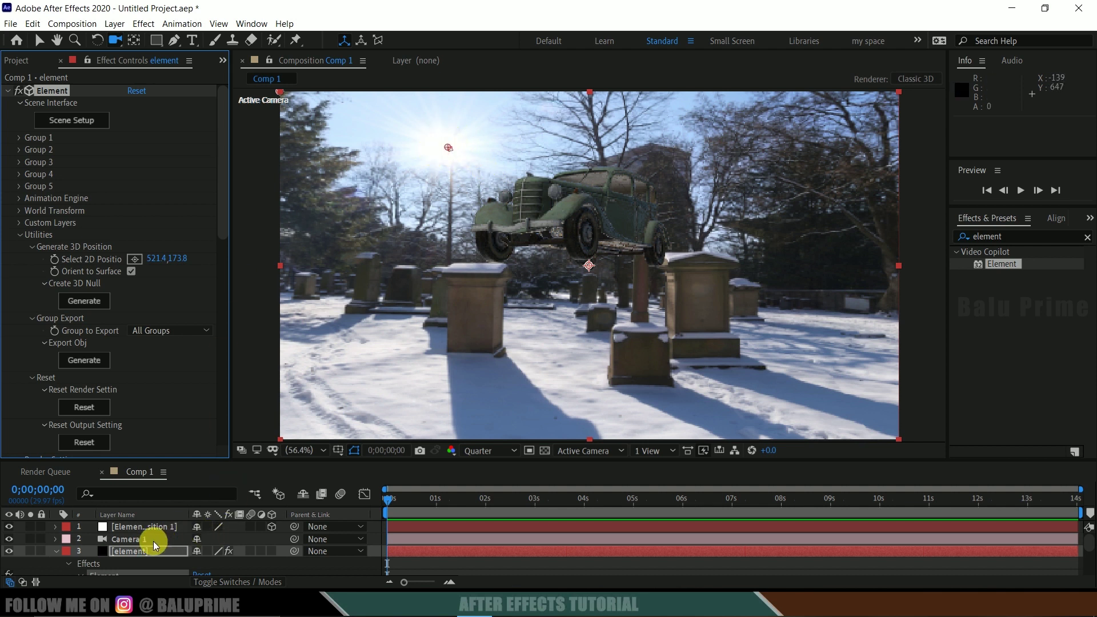
left_click(142, 526)
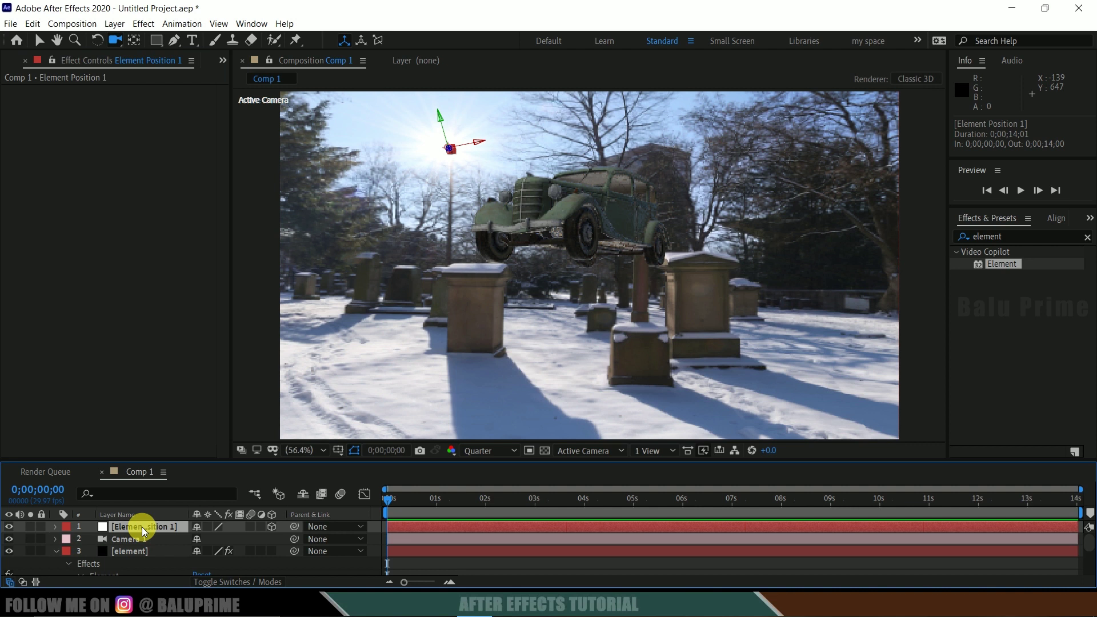
key("p")
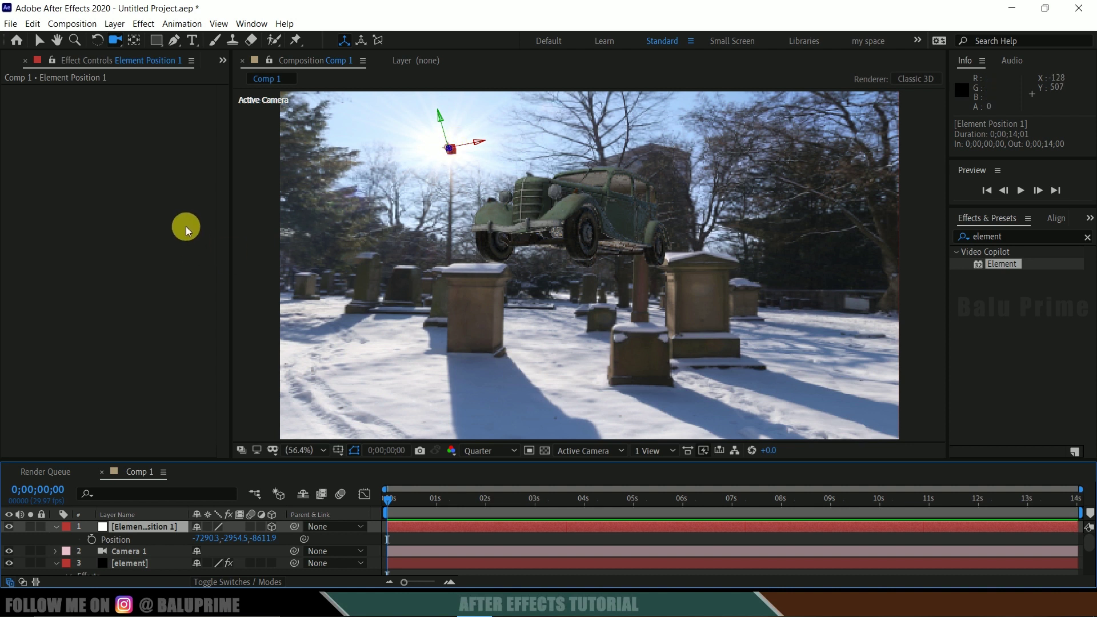
Create a new spot light with an intensity of 125%
left_click(114, 24)
mouse_move(137, 39)
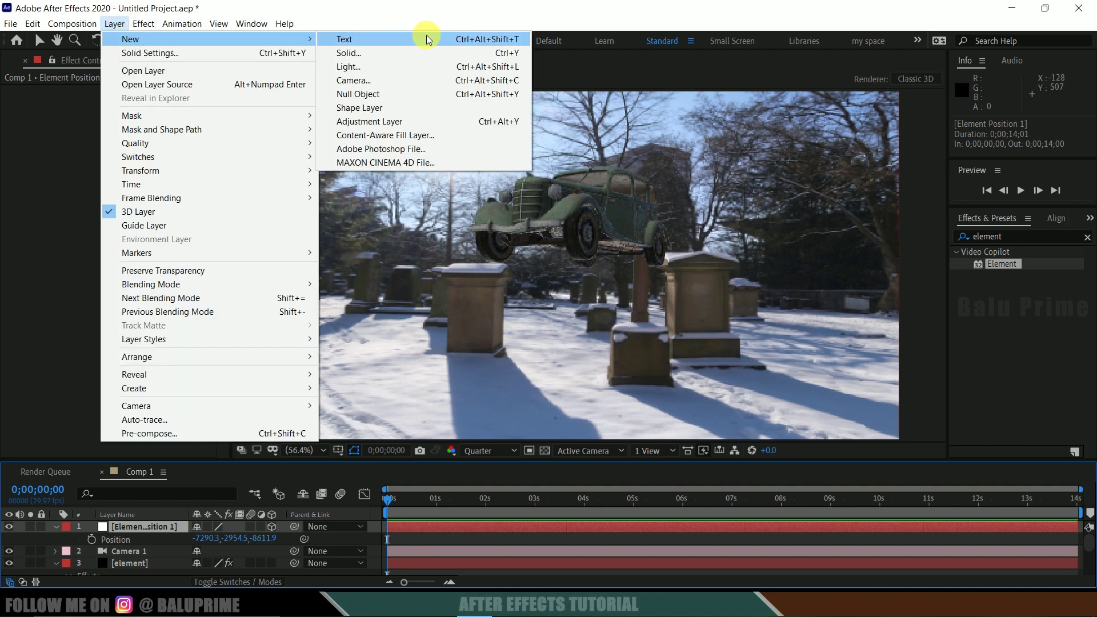
left_click(427, 66)
left_click(1009, 198)
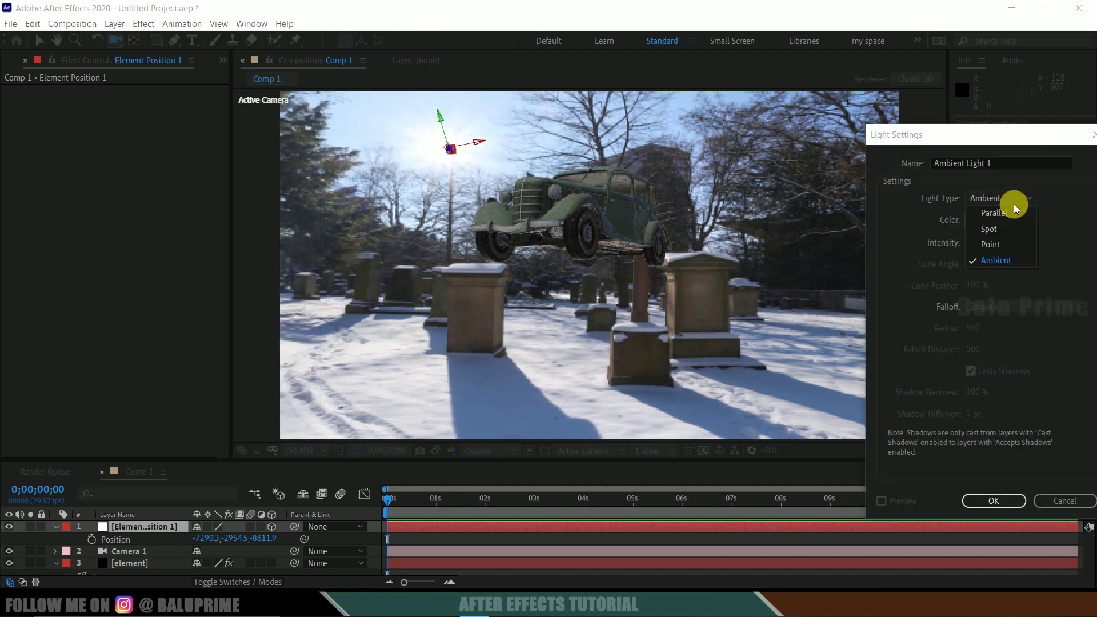
left_click(989, 229)
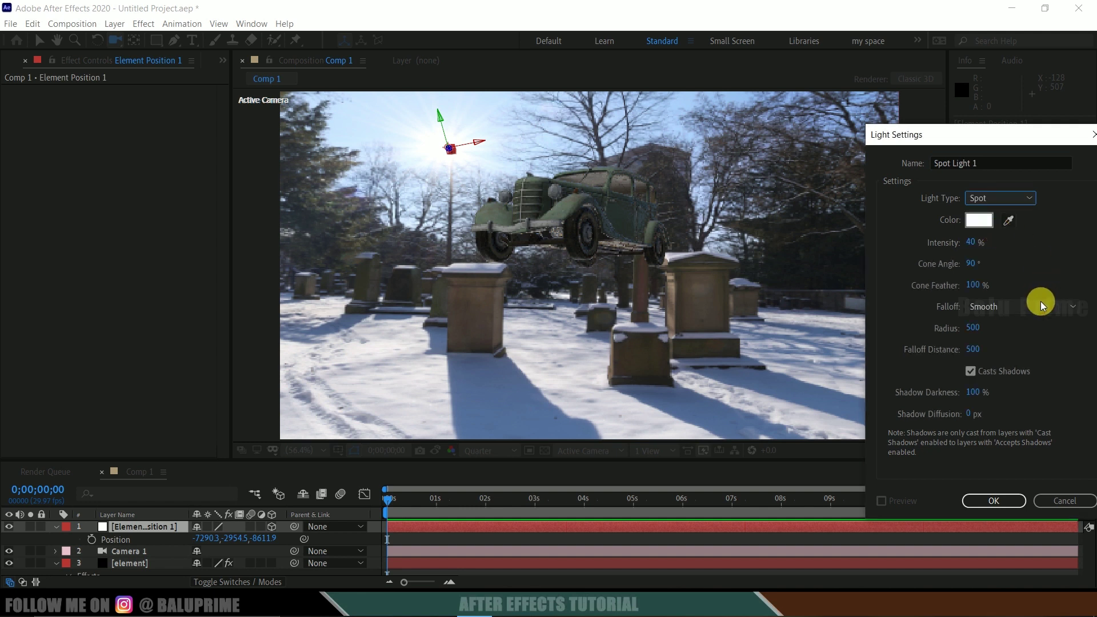
left_click(982, 245)
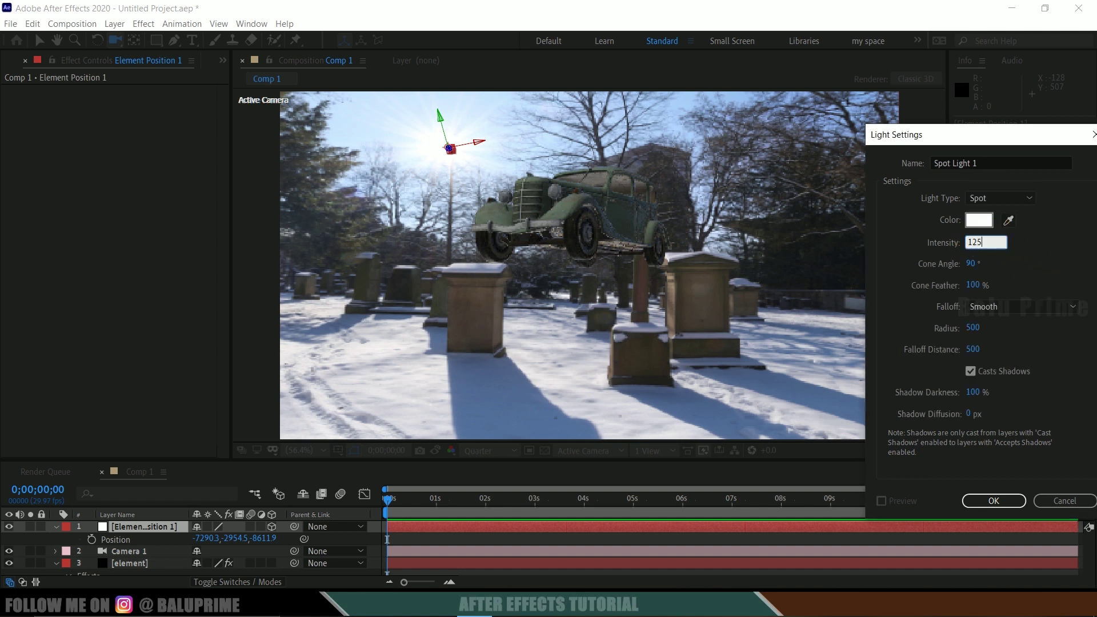
left_click(972, 371)
left_click(978, 502)
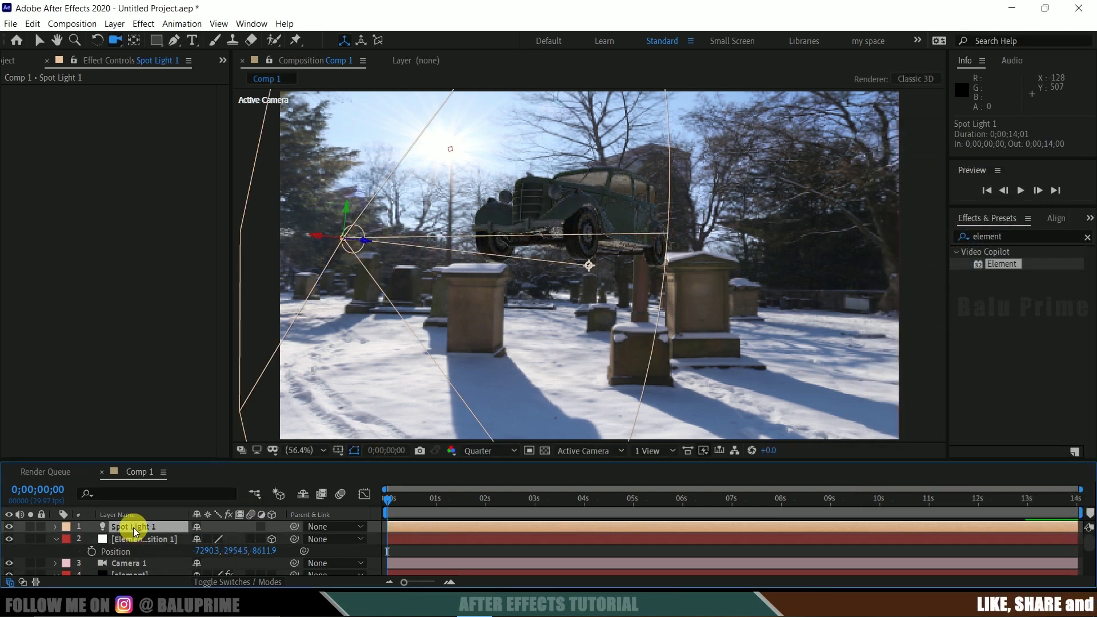
Reveal Spot Light 1's Position and copy the sun null's Position value onto it
key("p")
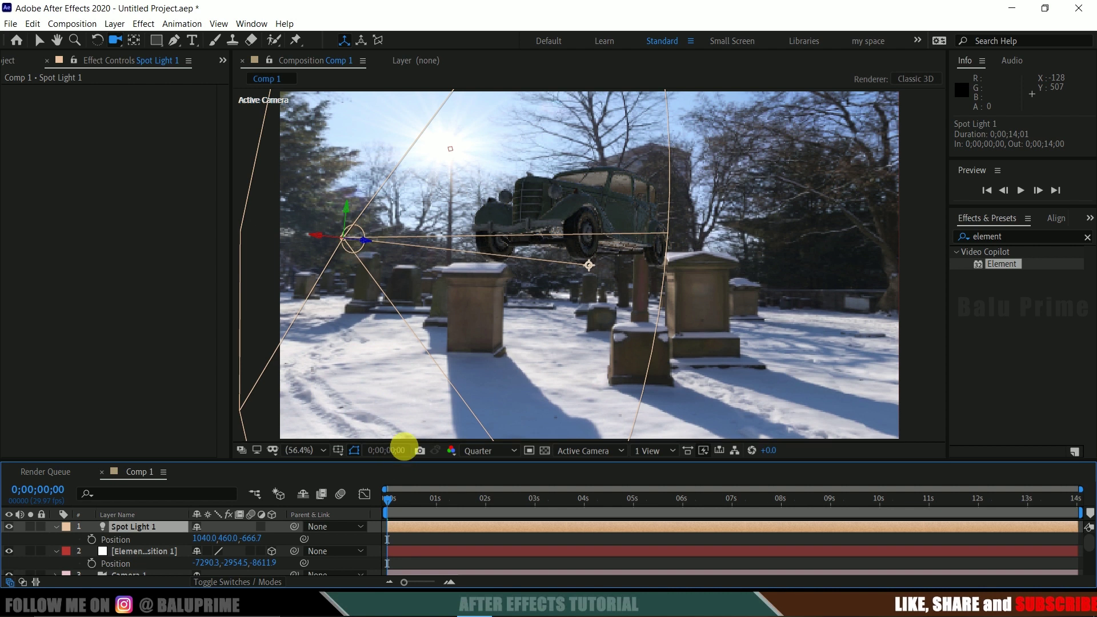
left_click_drag(386, 463, 417, 415)
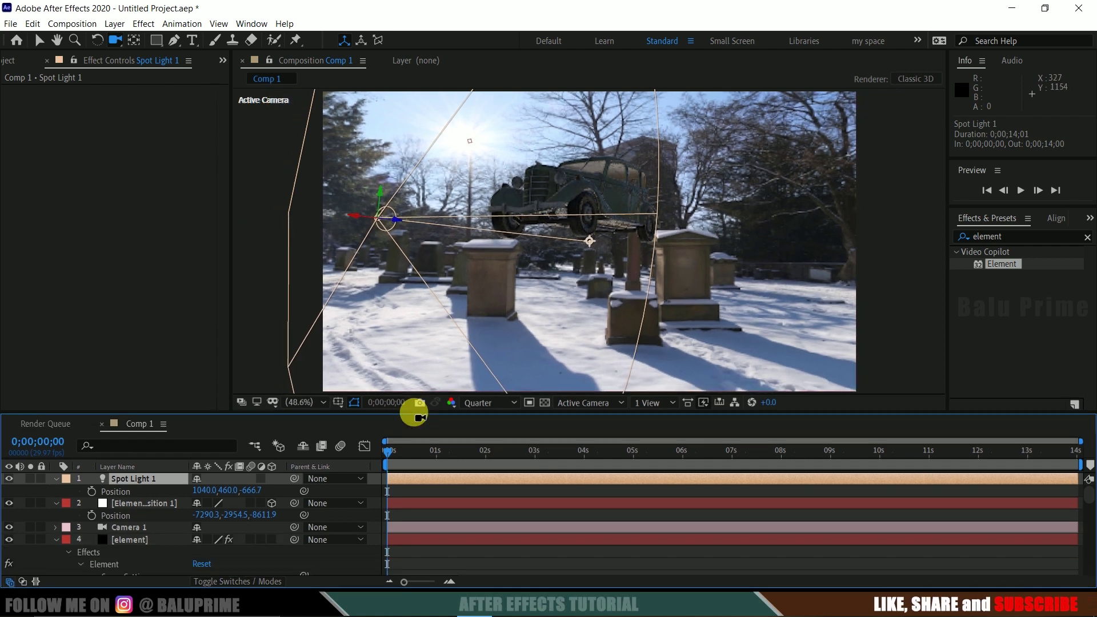
left_click(140, 502)
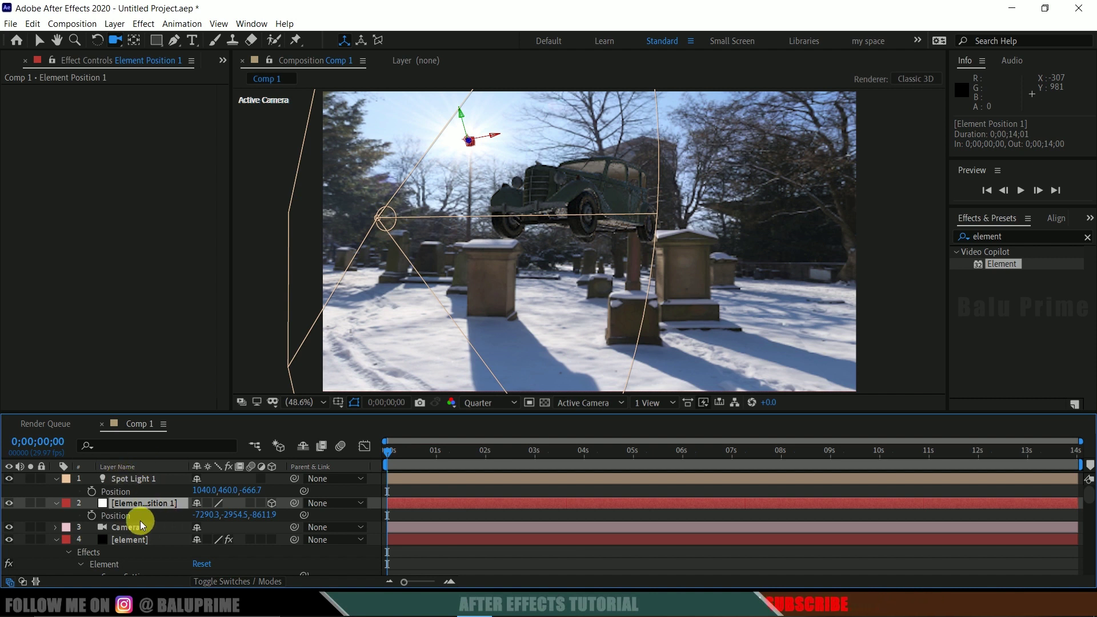
left_click(119, 517)
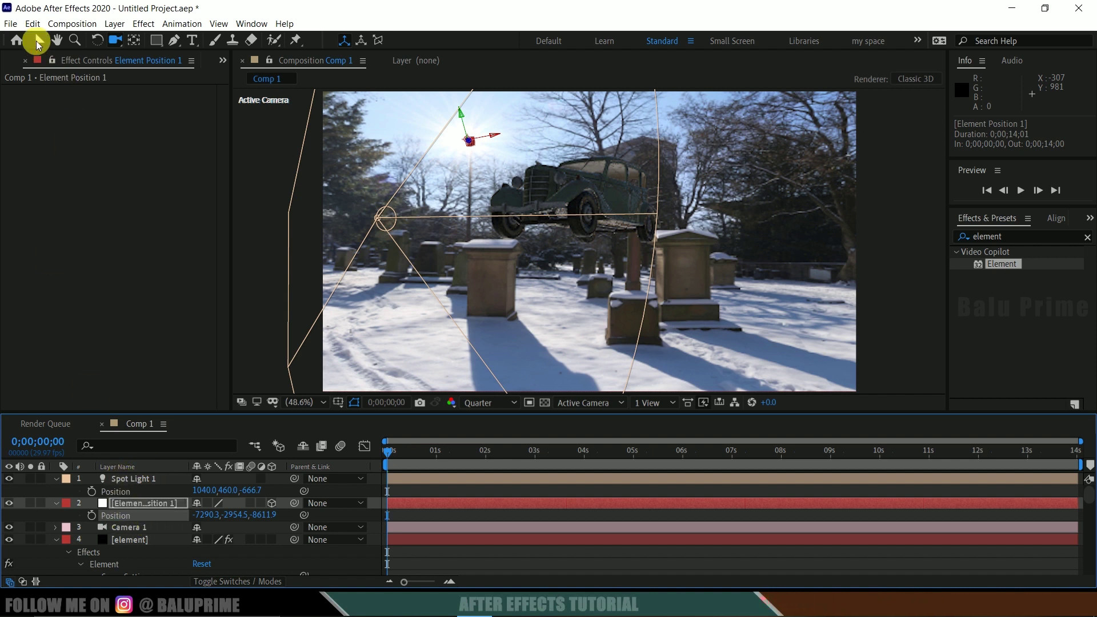
left_click(32, 23)
left_click(52, 98)
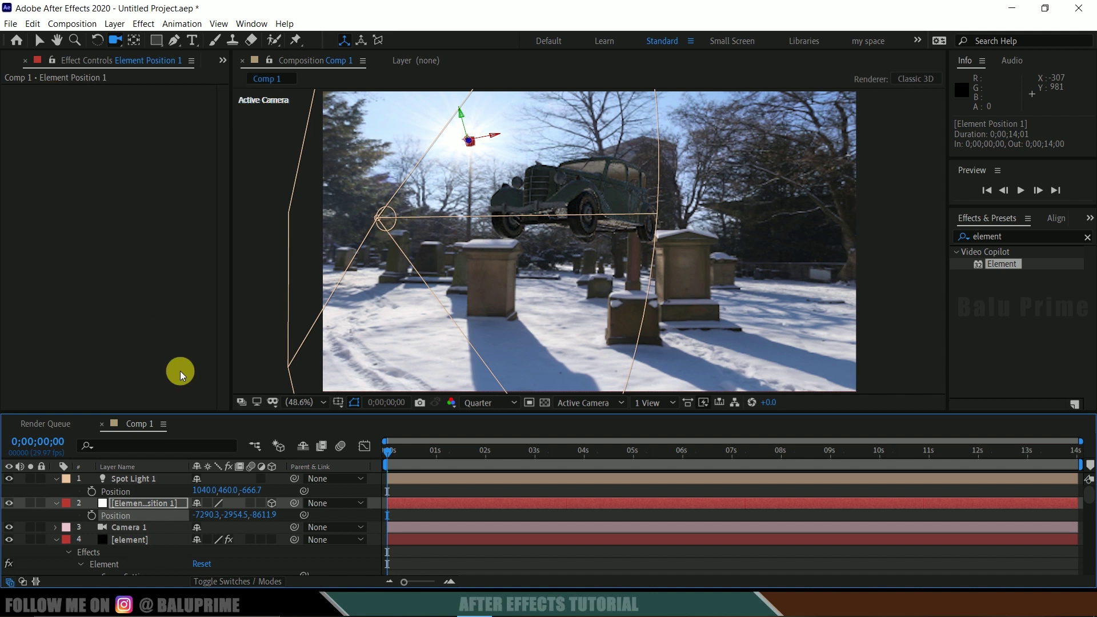
left_click(113, 493)
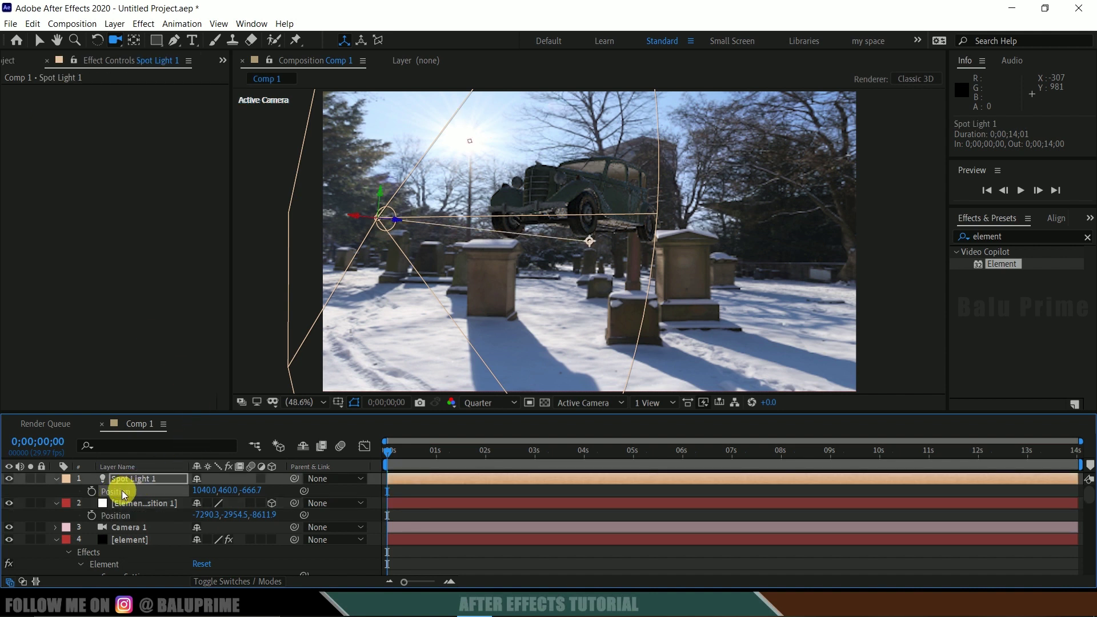
left_click(32, 23)
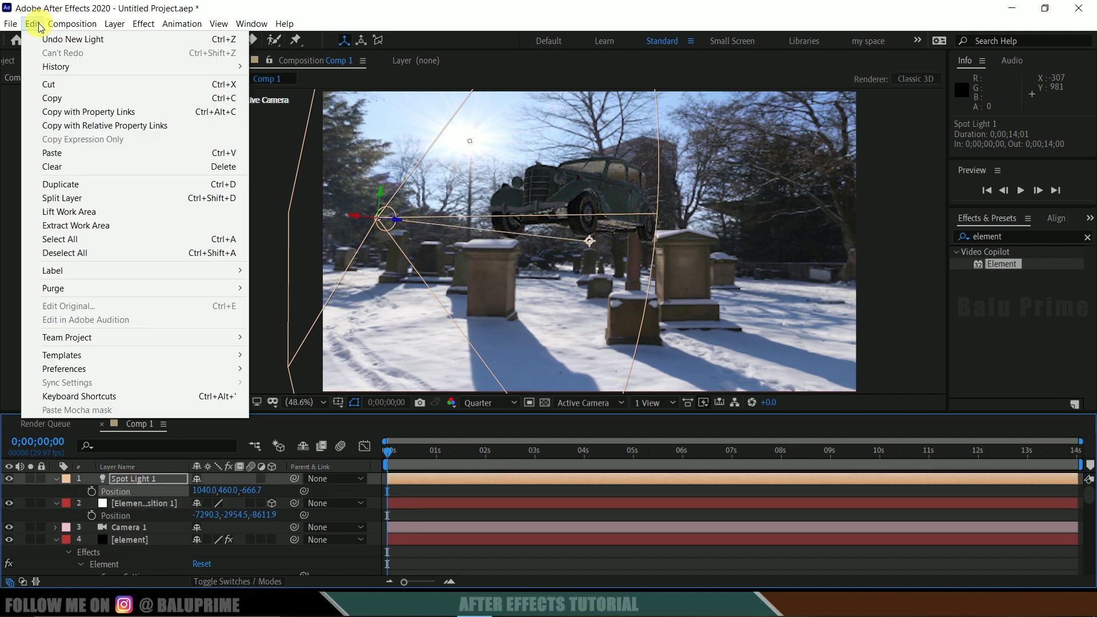
left_click(52, 153)
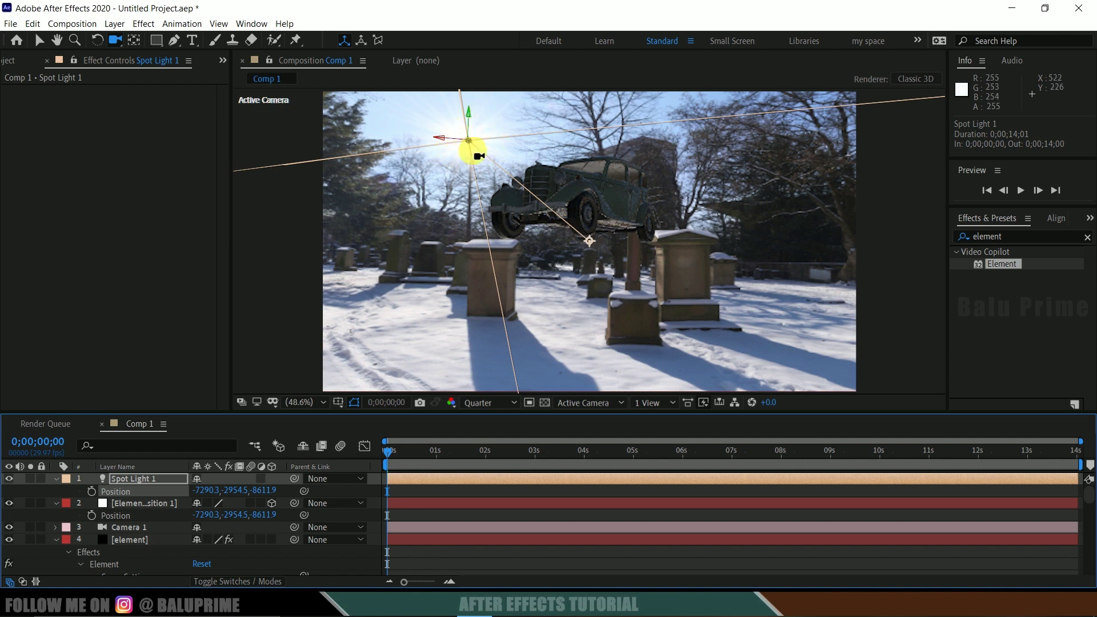
Hide the sun null layer and orbit Camera 1 to a higher angle looking down on the car and the ground
left_click(132, 505)
left_click(8, 503)
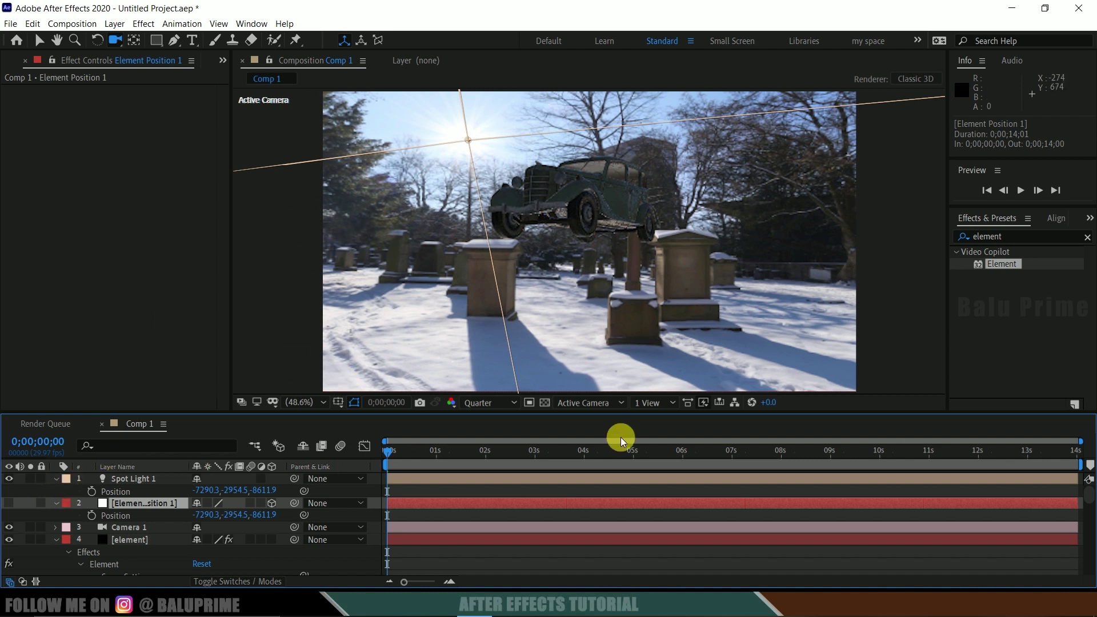
left_click_drag(558, 411, 558, 463)
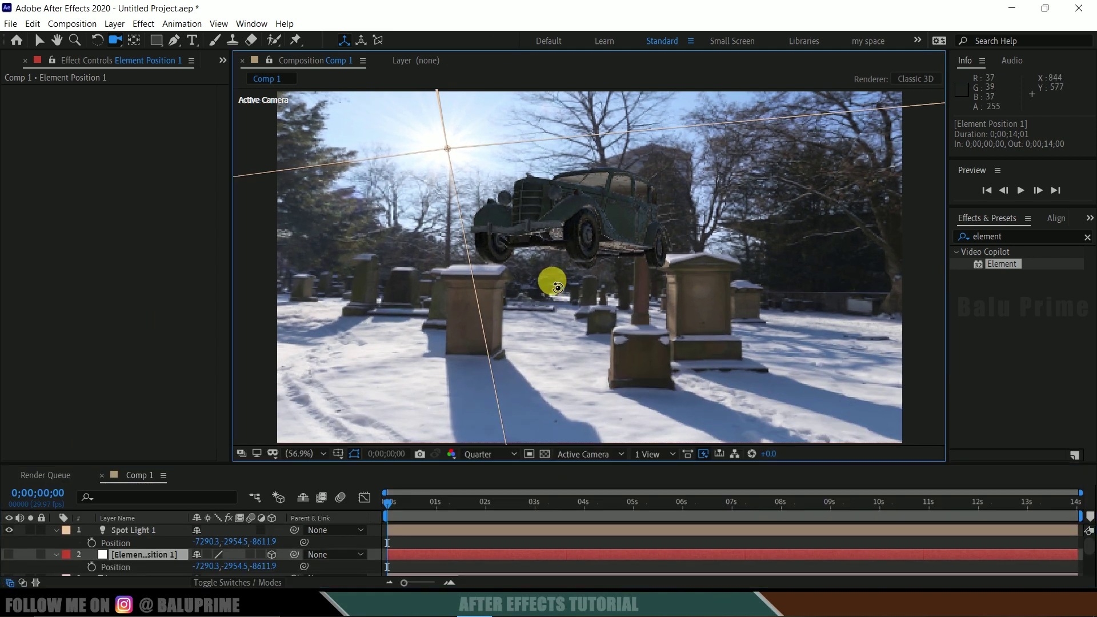
left_click_drag(557, 287, 587, 311)
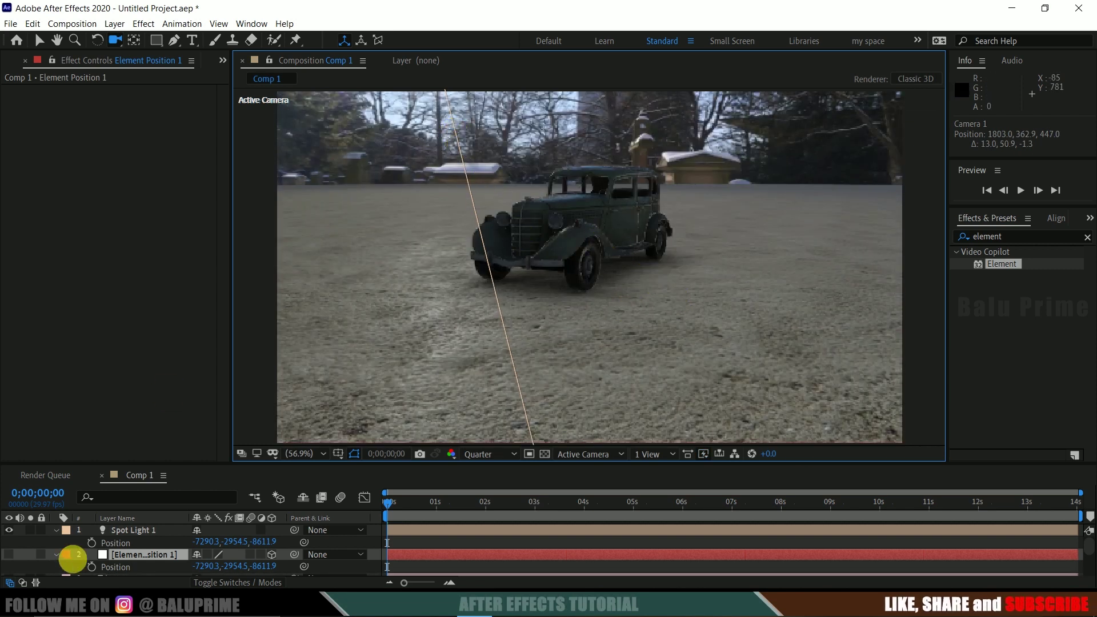
Enable shadows in the element layer's render settings and set the Shadow Mode to Ray-Traced
scroll(153, 564, "down", 5)
scroll(167, 558, "up", 3)
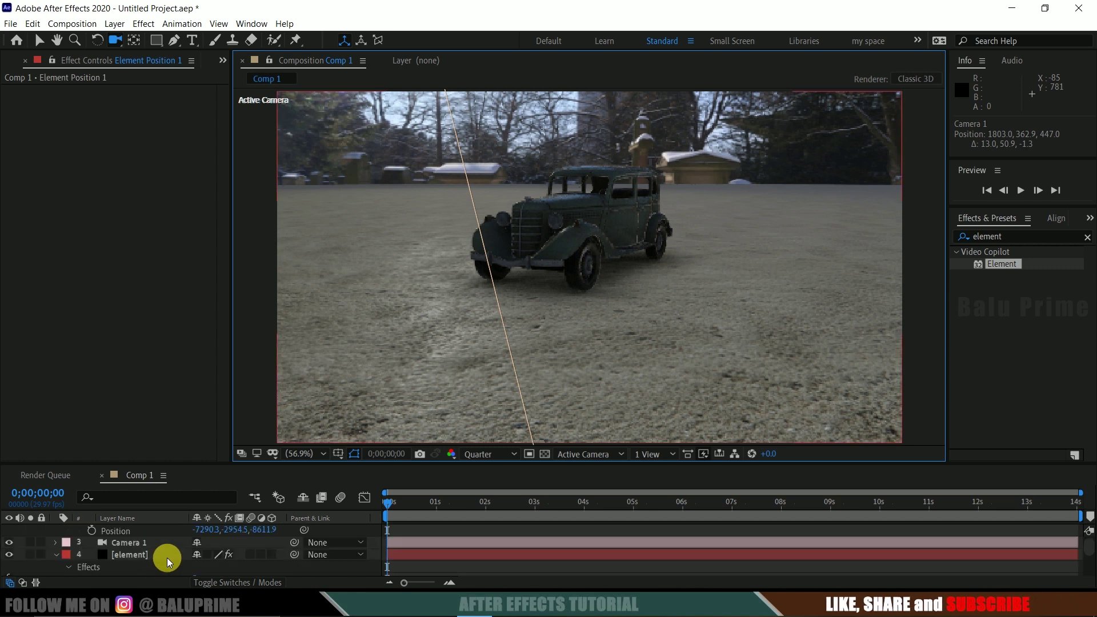
left_click(133, 554)
scroll(26, 246, "down", 6)
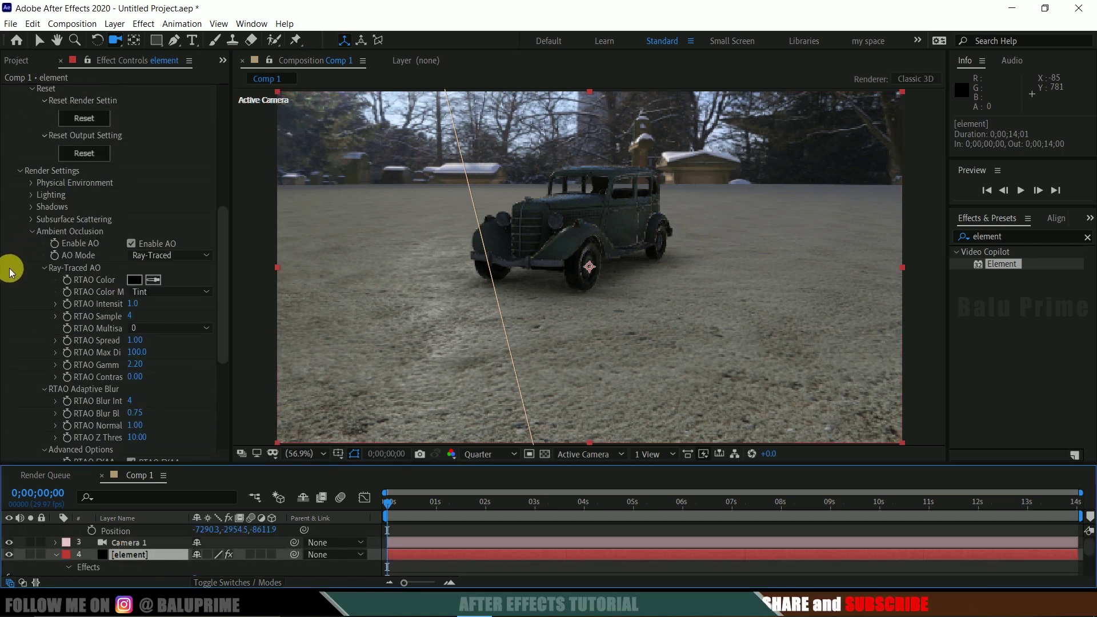
scroll(11, 272, "down", 5)
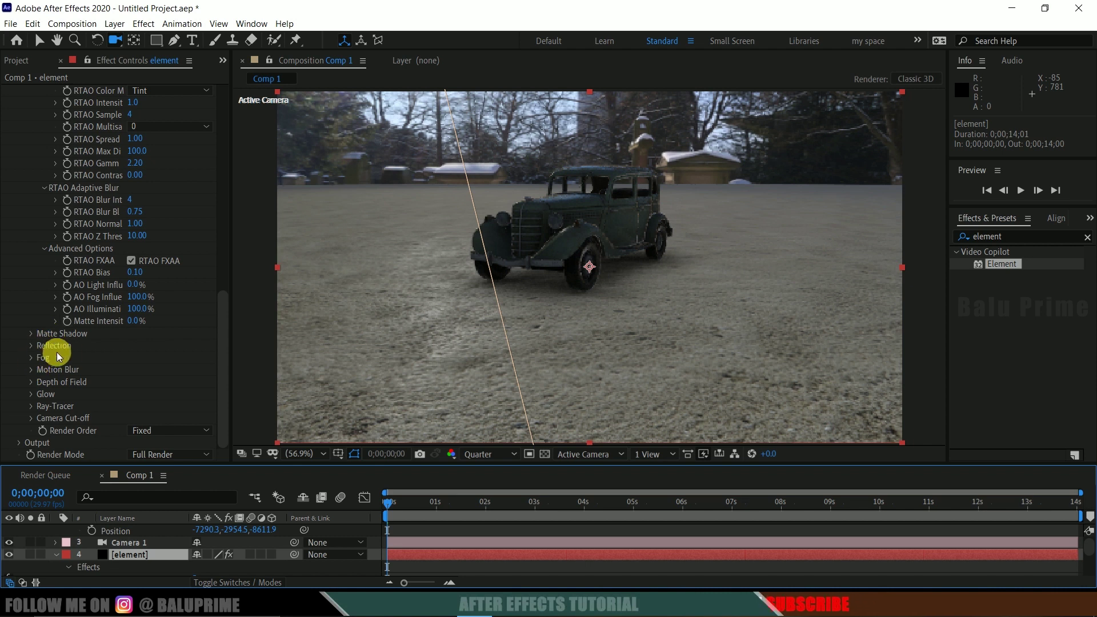
scroll(66, 355, "up", 5)
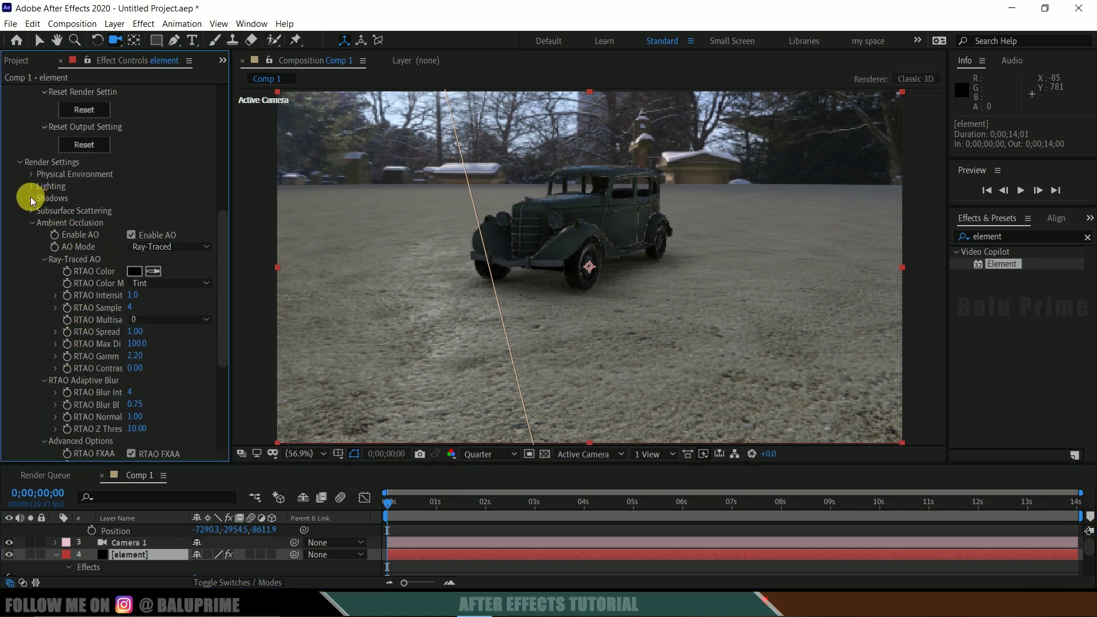
left_click(32, 199)
left_click(131, 211)
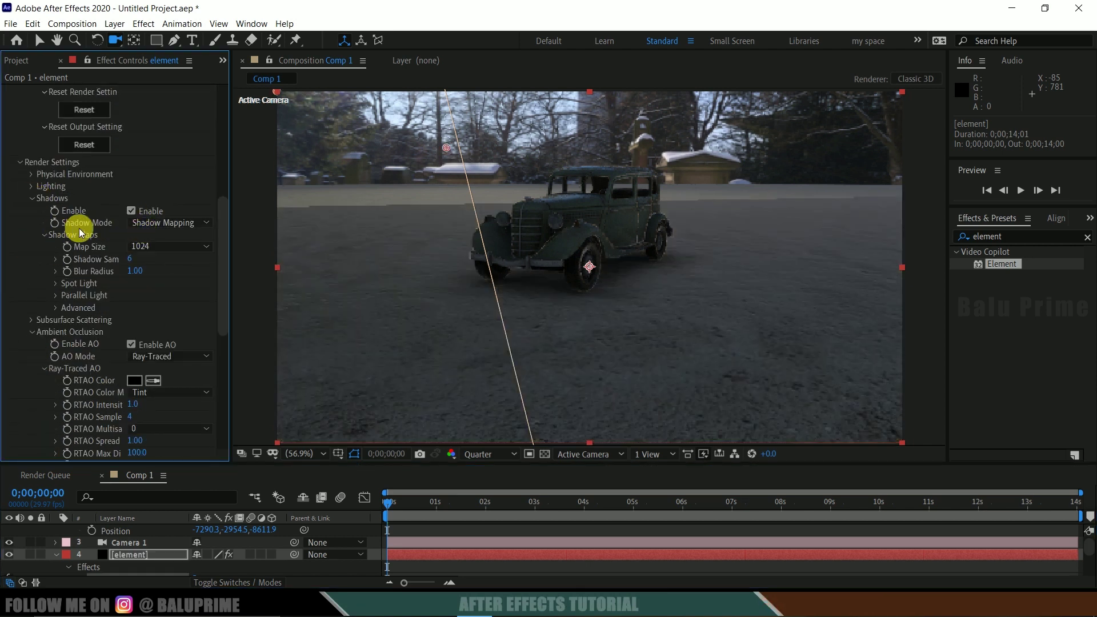
left_click(147, 222)
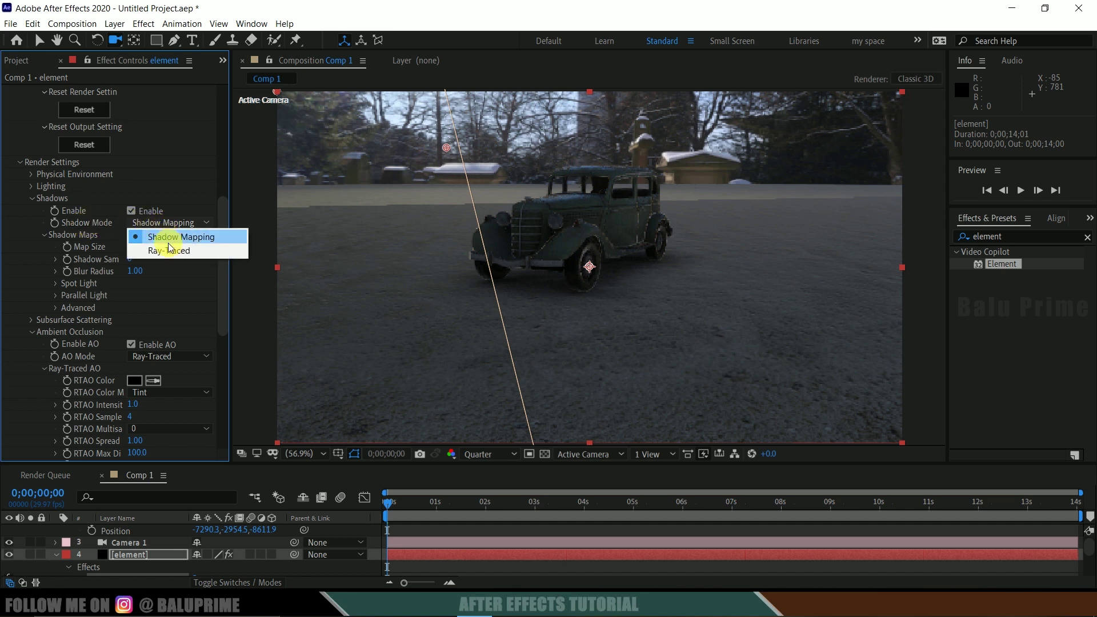
left_click(166, 251)
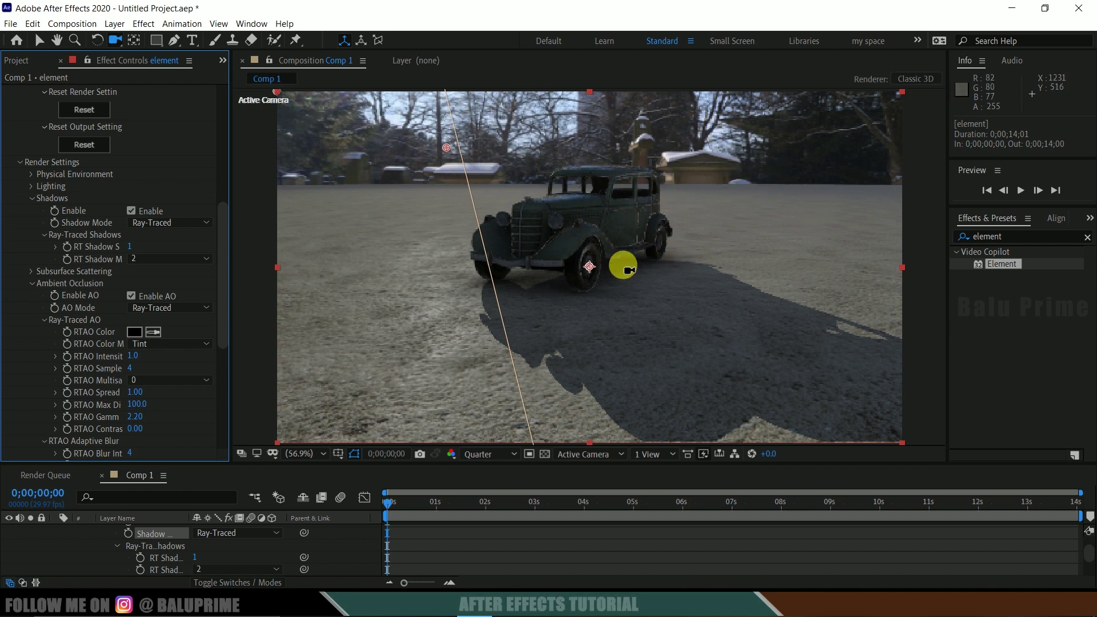
Create a new ambient light to brighten the car and its shadow
left_click(130, 543)
key("ctrl+a")
key("p")
left_click(124, 530)
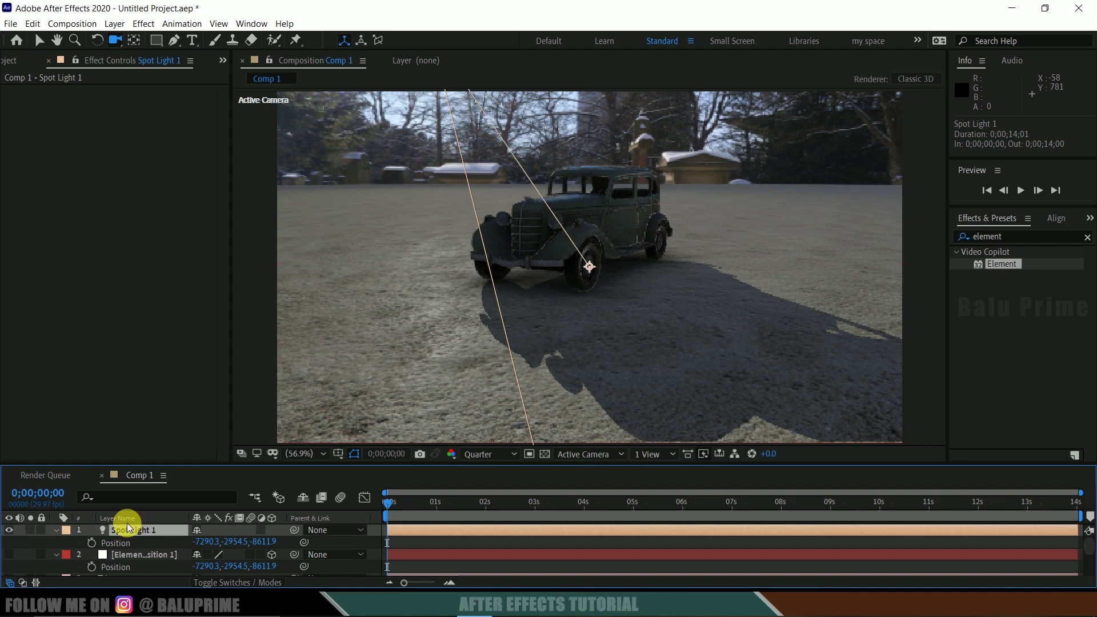
left_click(114, 23)
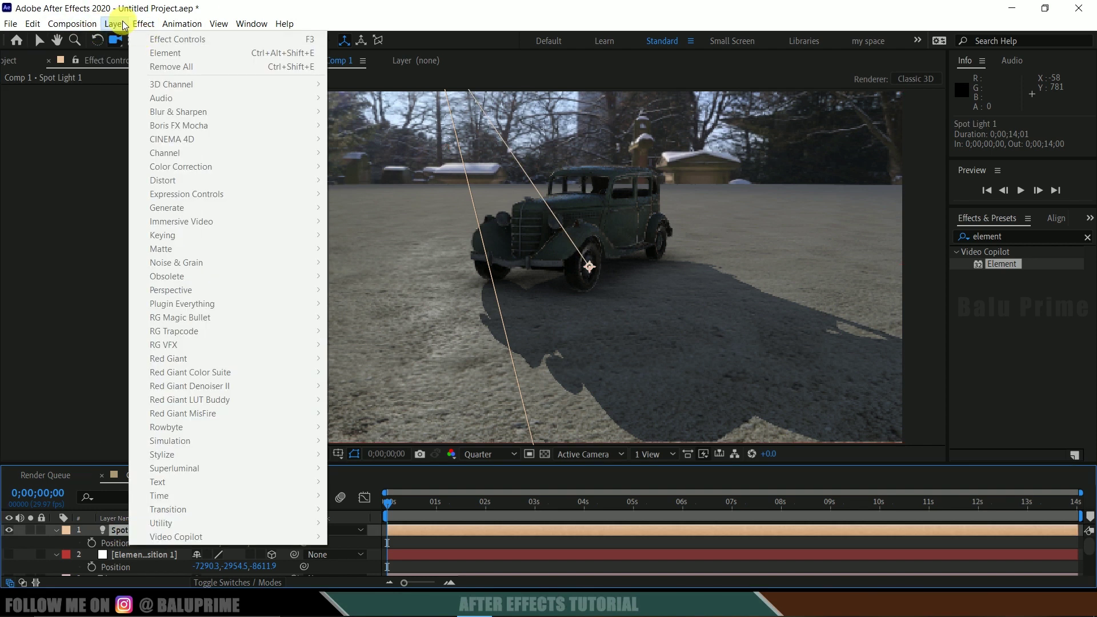
mouse_move(237, 38)
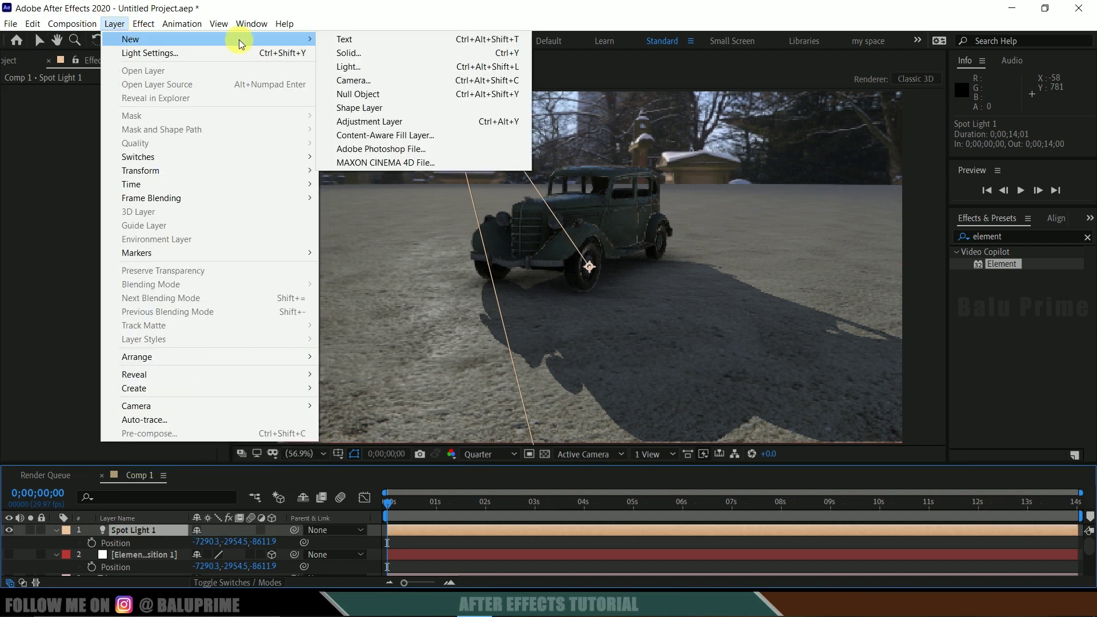
left_click(360, 67)
left_click(1023, 198)
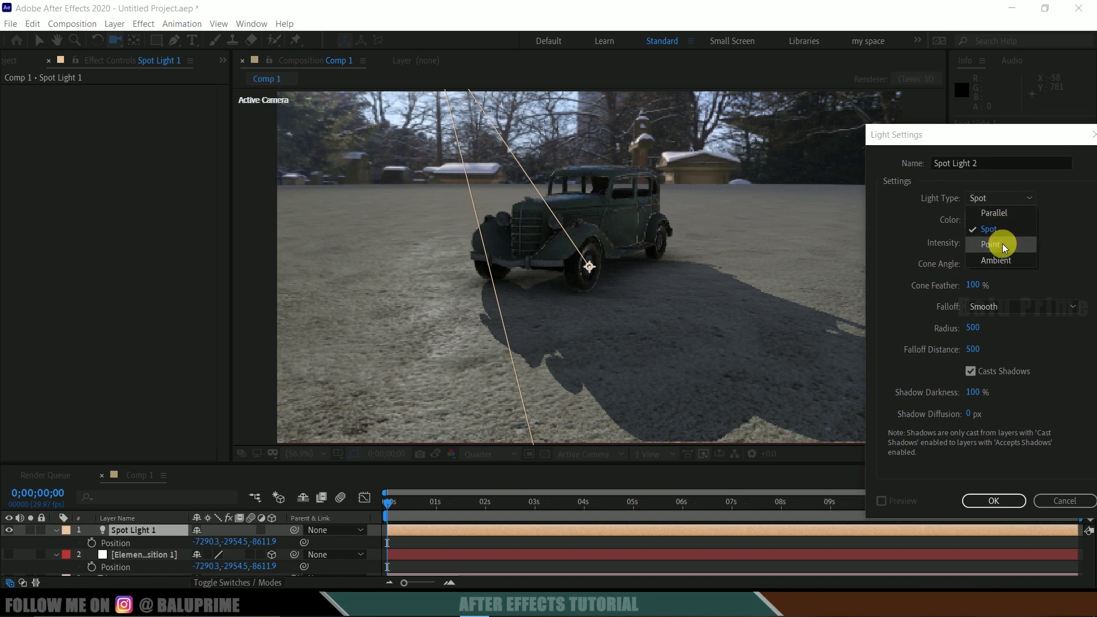
left_click(997, 261)
left_click(977, 243)
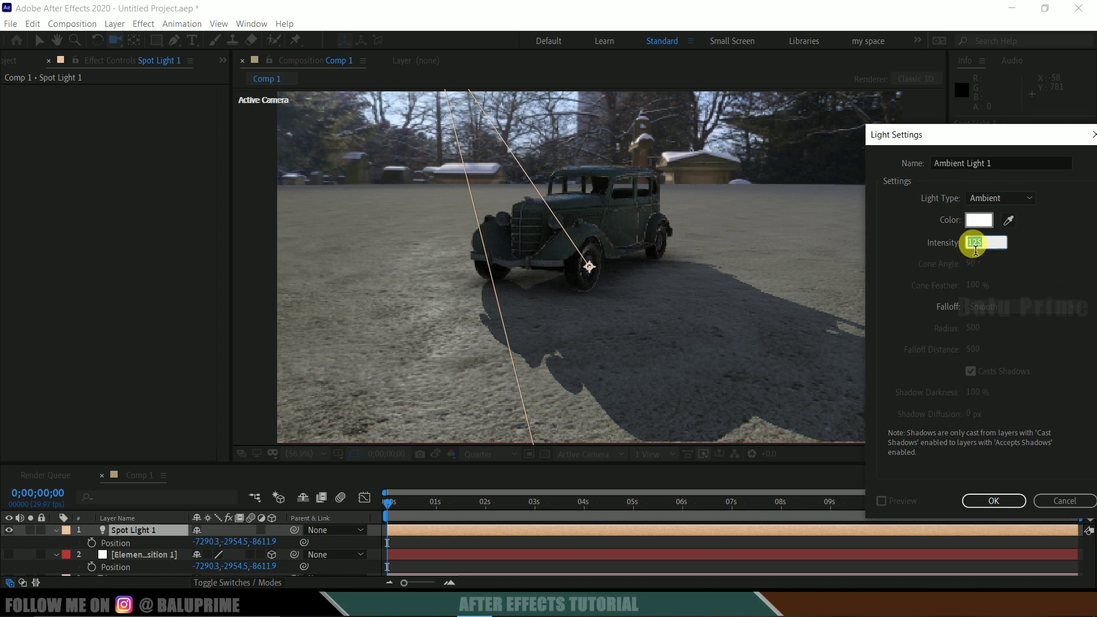
left_click(978, 501)
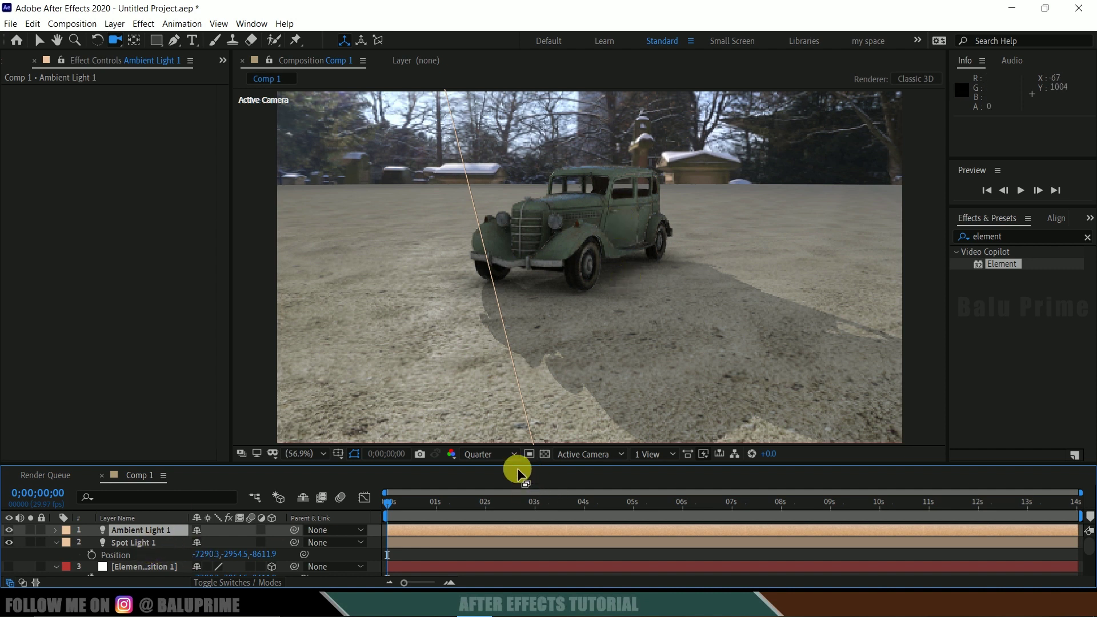
Turn on Camera 1's depth of field with an aperture of 100 pixels and a blur level of 125%
left_click_drag(513, 466, 535, 396)
left_click(124, 521)
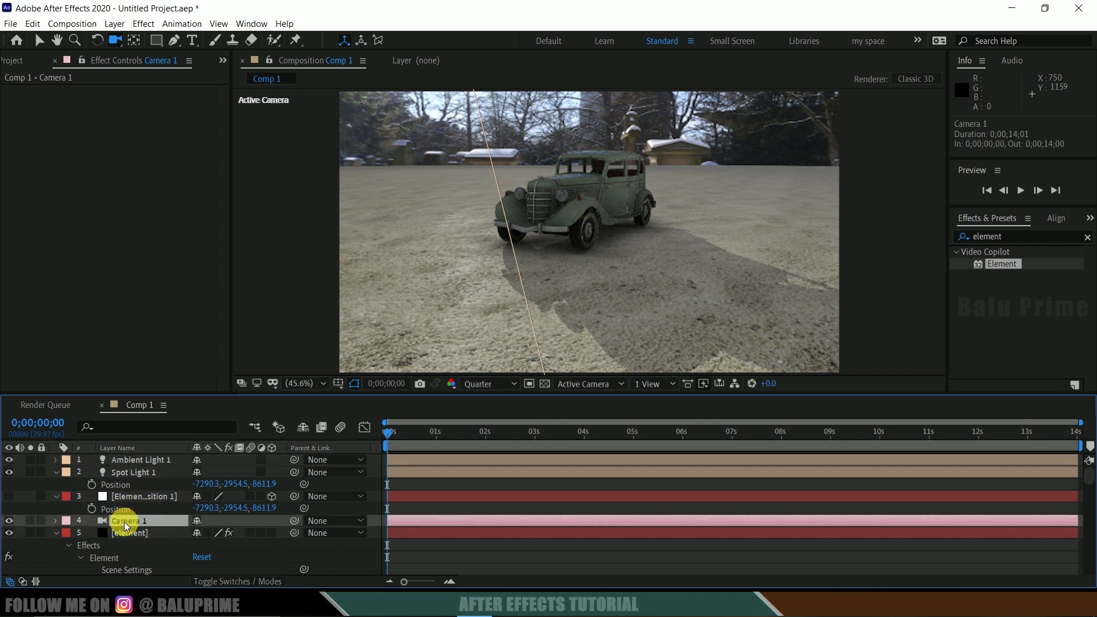
left_click(57, 521)
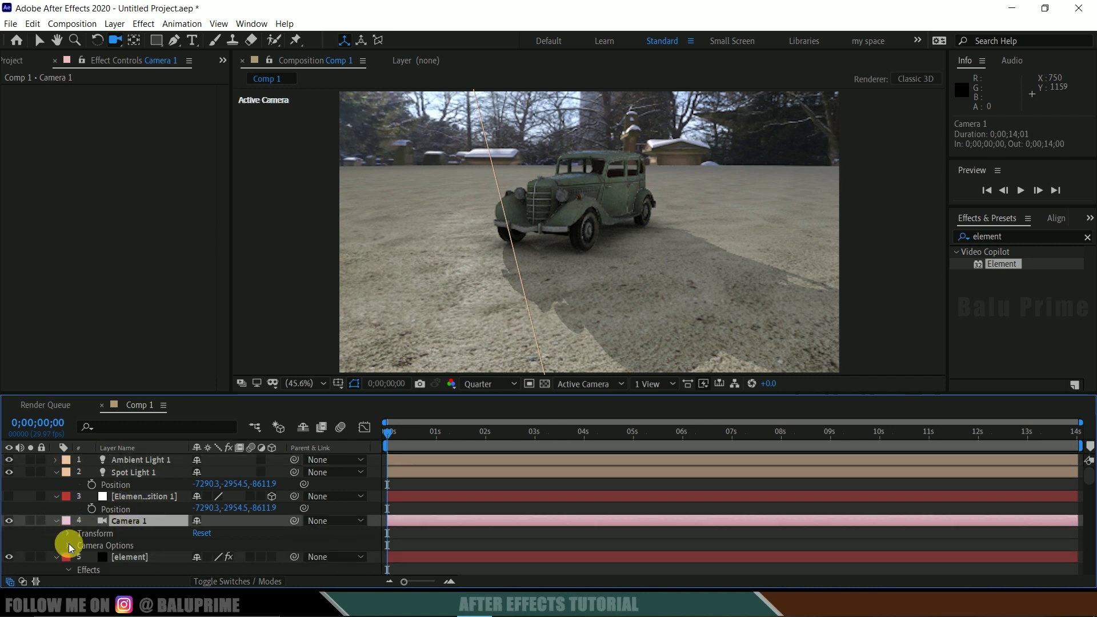
left_click(68, 546)
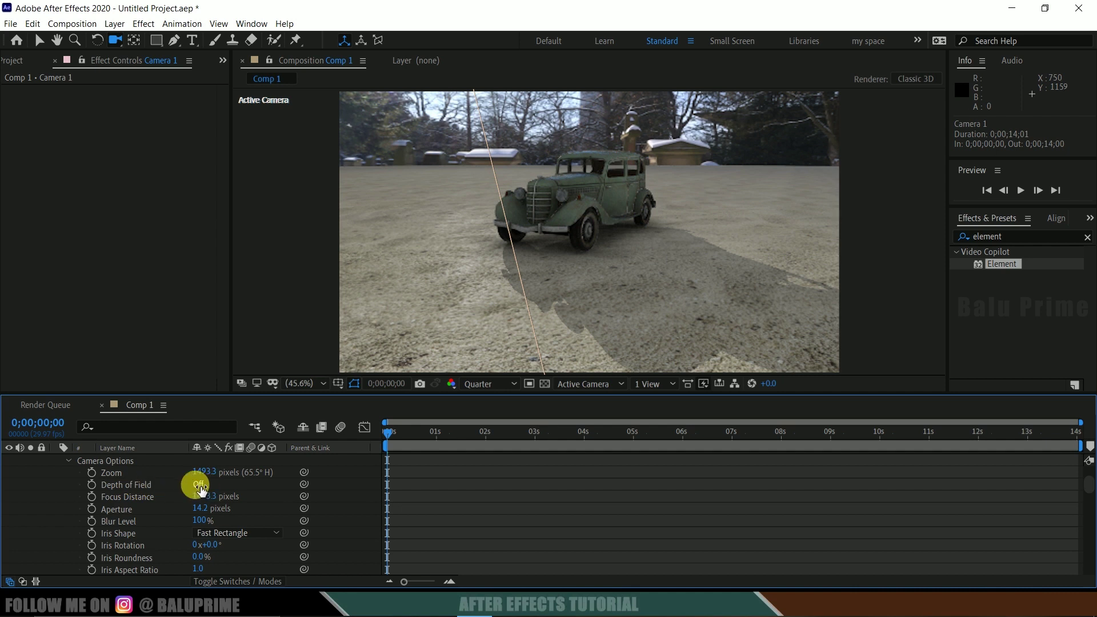
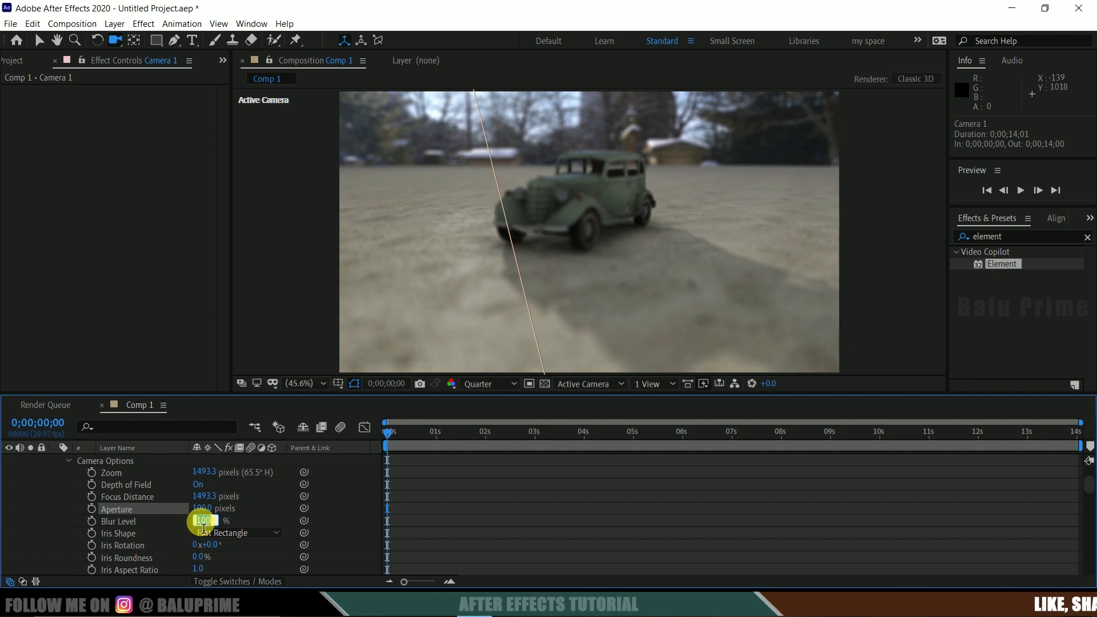
type("125")
key("Return")
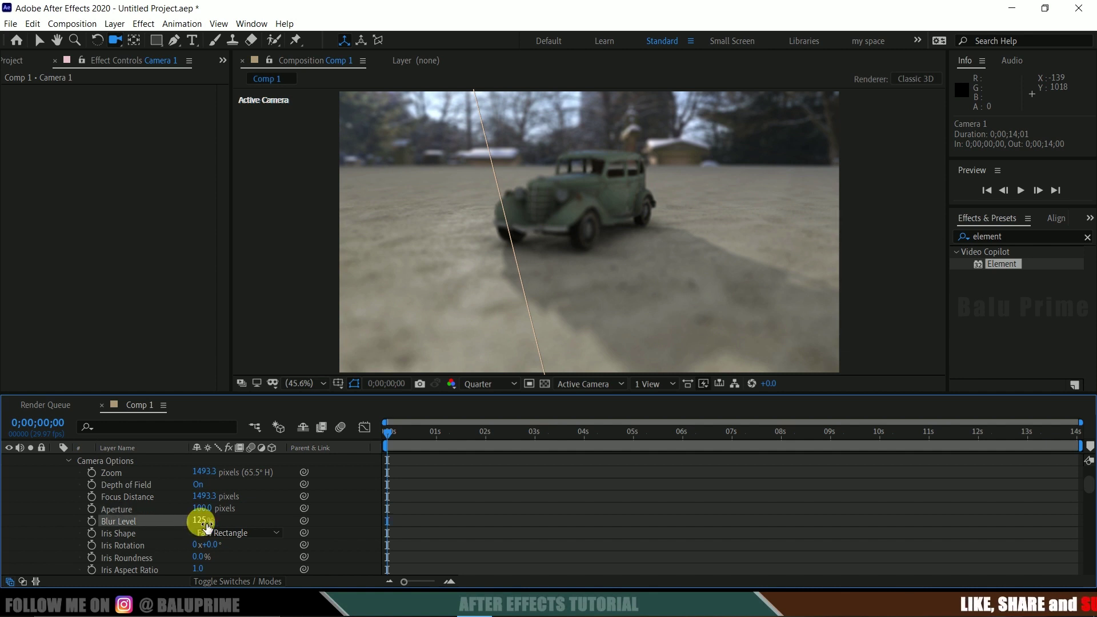
Set Camera 1's focus distance to 1450 pixels
left_click(204, 496)
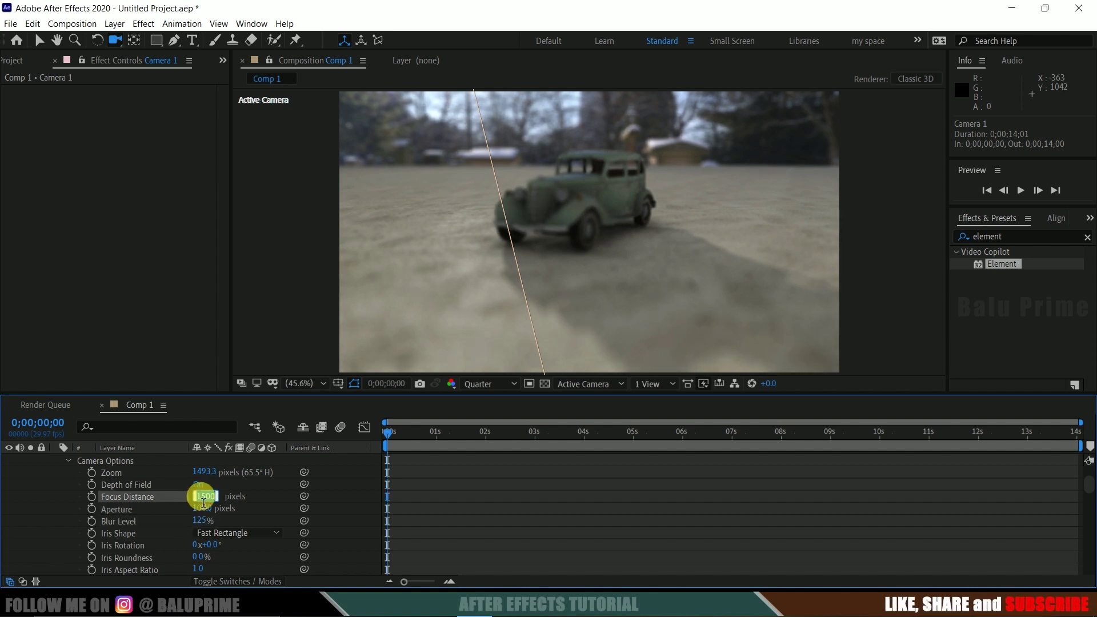
type("1450")
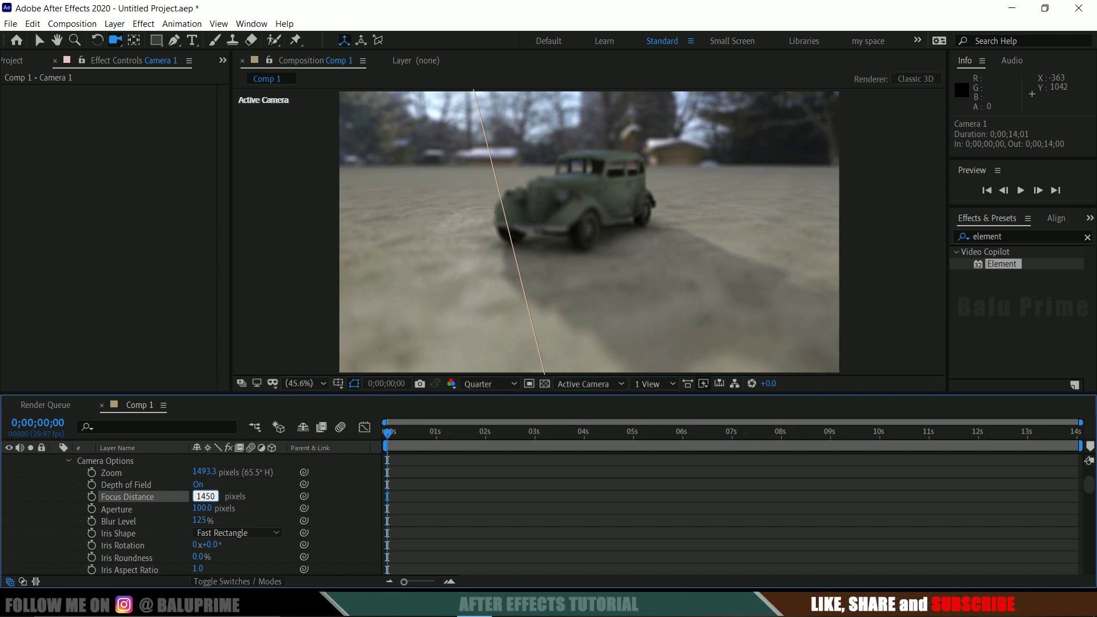
left_click(207, 502)
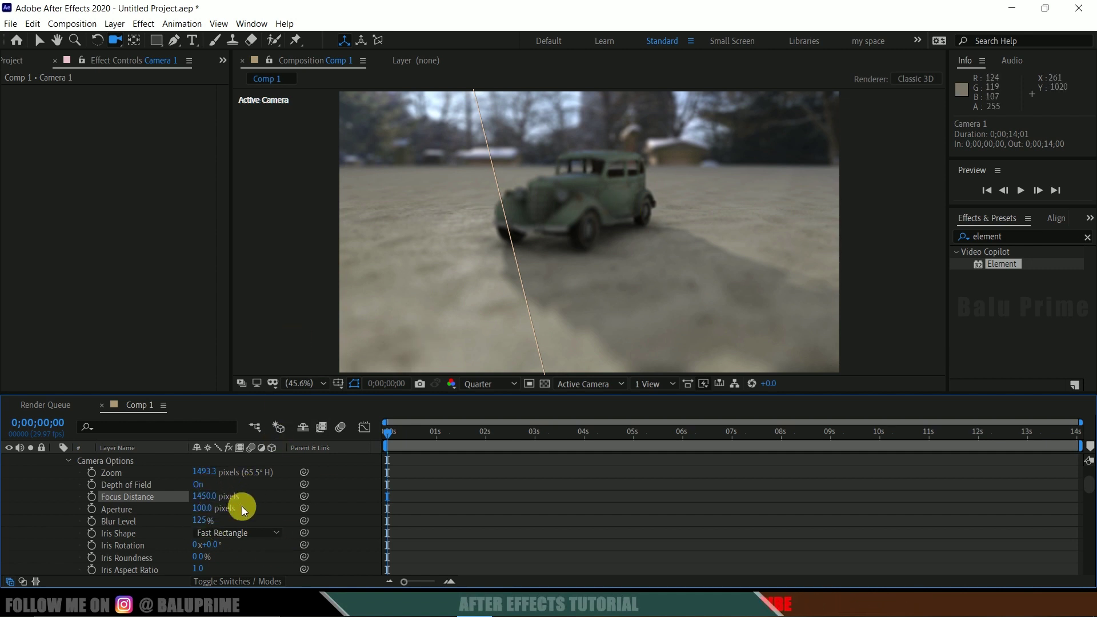
Set the DOF Mode in the element layer's Depth of Field render settings to Focus Indicator
scroll(183, 501, "down", 5)
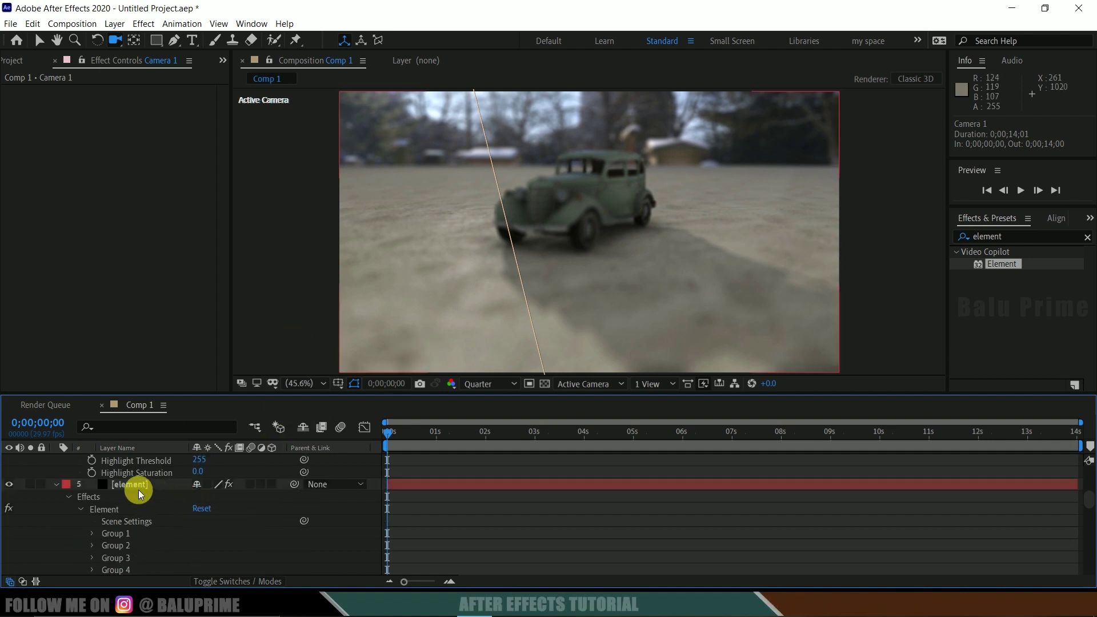
left_click(131, 484)
scroll(46, 252, "down", 6)
scroll(44, 250, "down", 10)
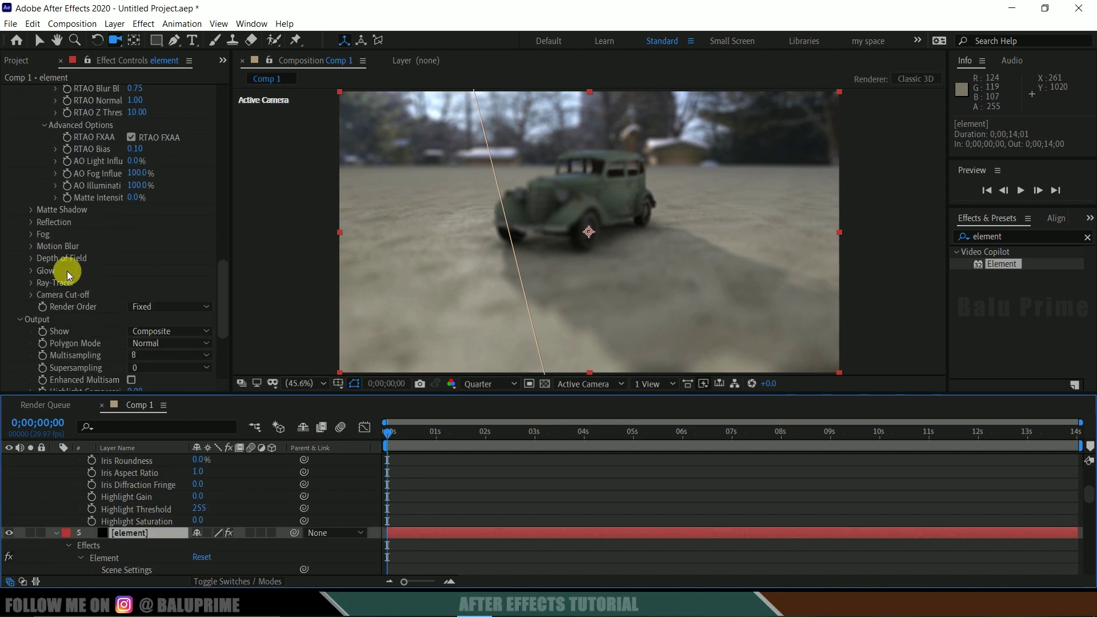
left_click(32, 258)
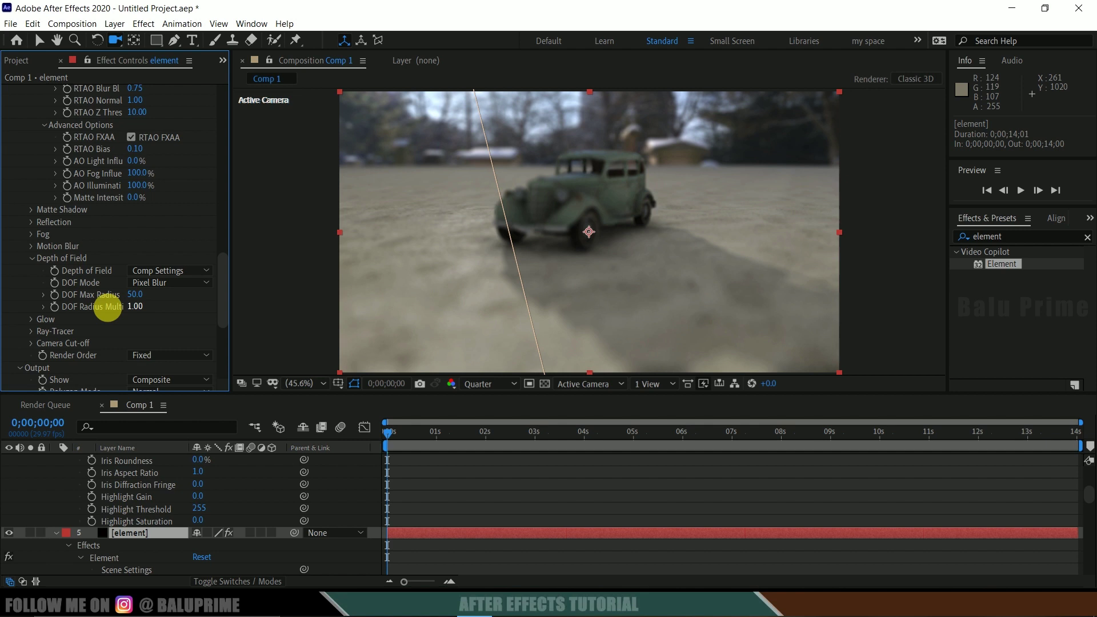
scroll(154, 294, "down", 1)
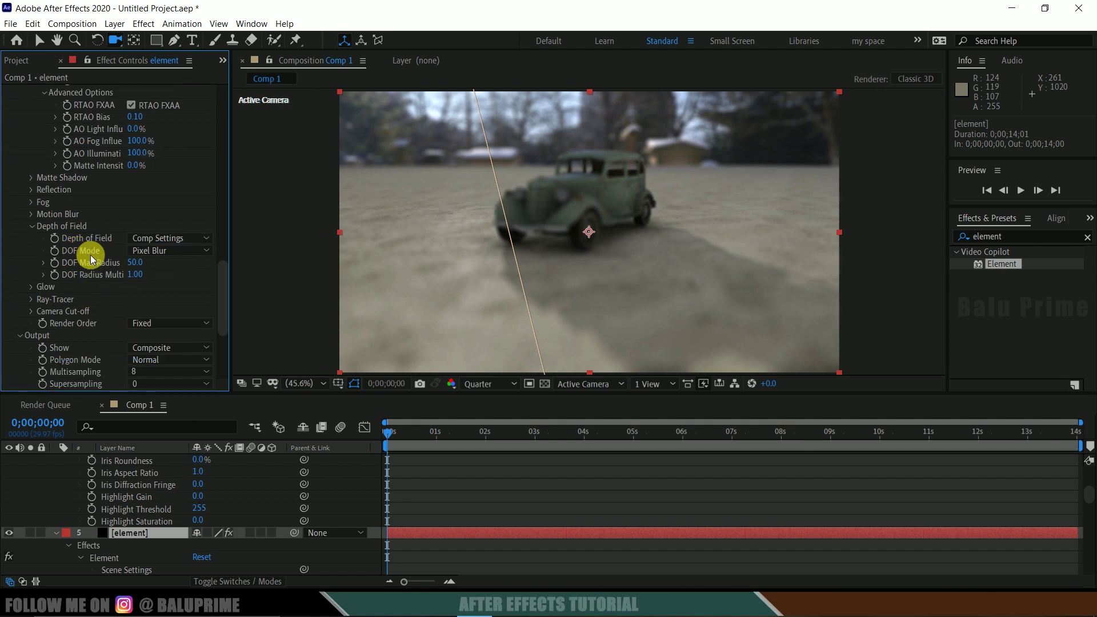
left_click(161, 254)
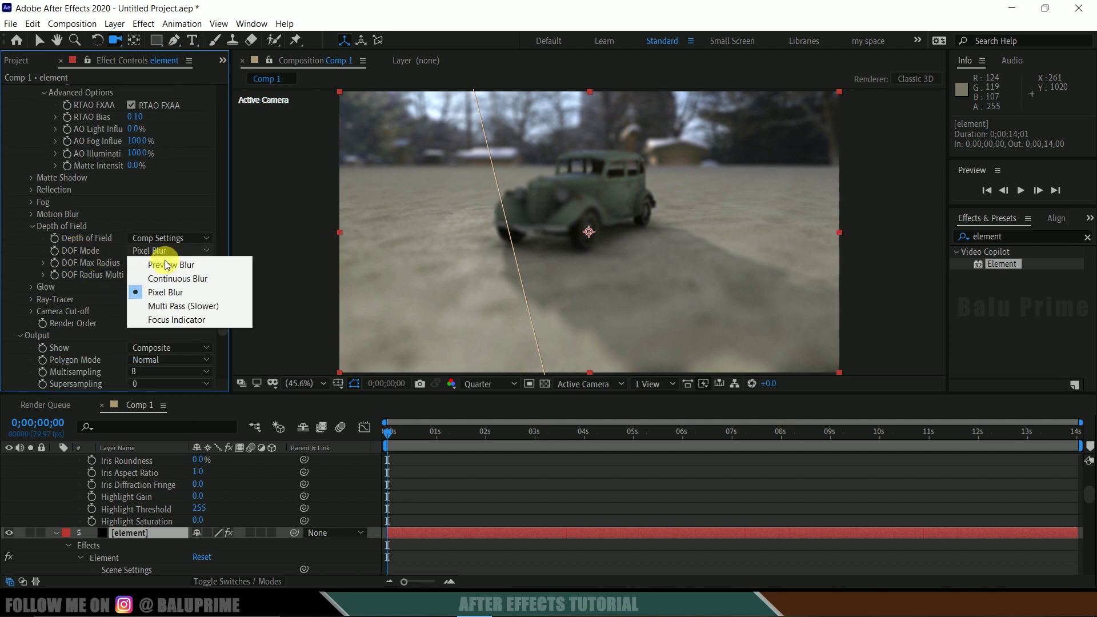
left_click(162, 320)
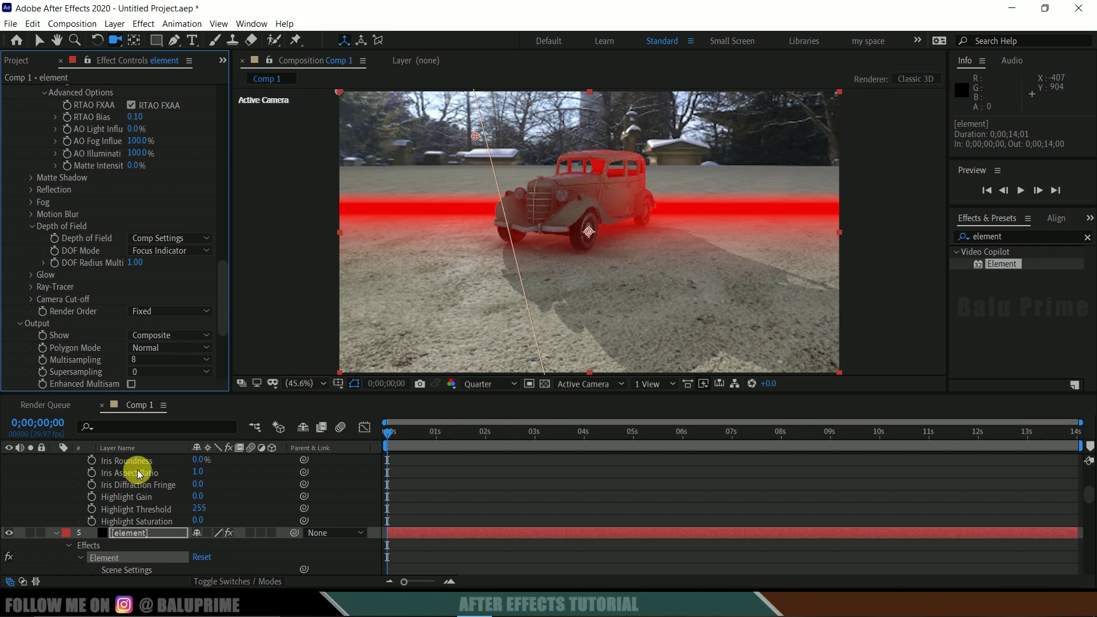
Try a focus distance of 500 pixels for Camera 1
scroll(141, 480, "up", 5)
scroll(145, 493, "down", 4)
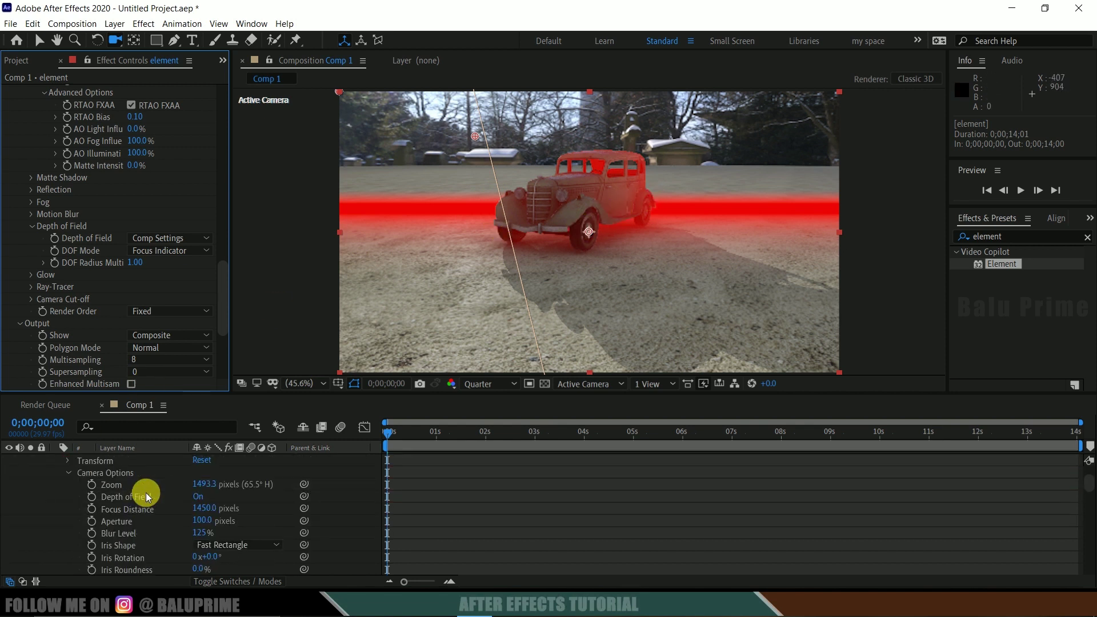
left_click(205, 509)
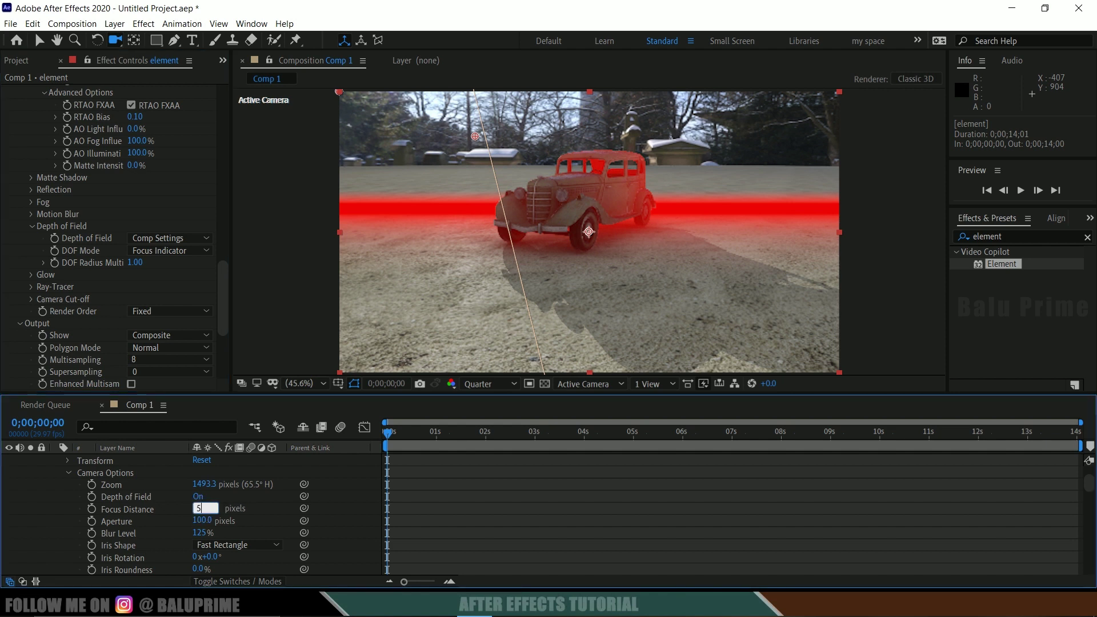
type("500")
Set Camera 1's focus distance to 850 pixels so the focus zone covers the car
left_click(206, 514)
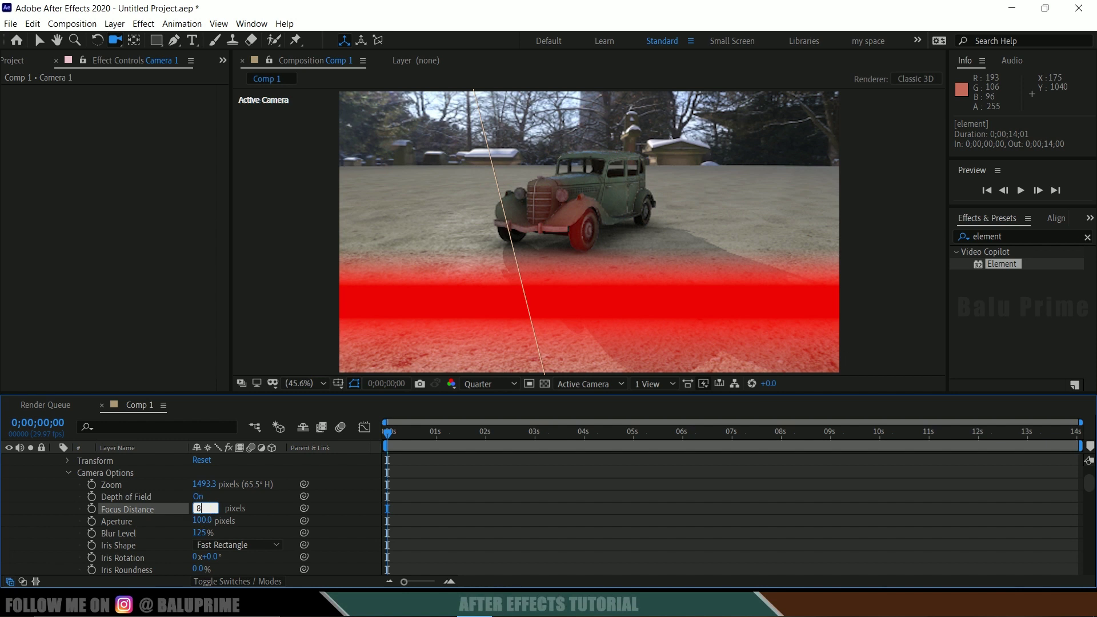
left_click(203, 510)
type("8")
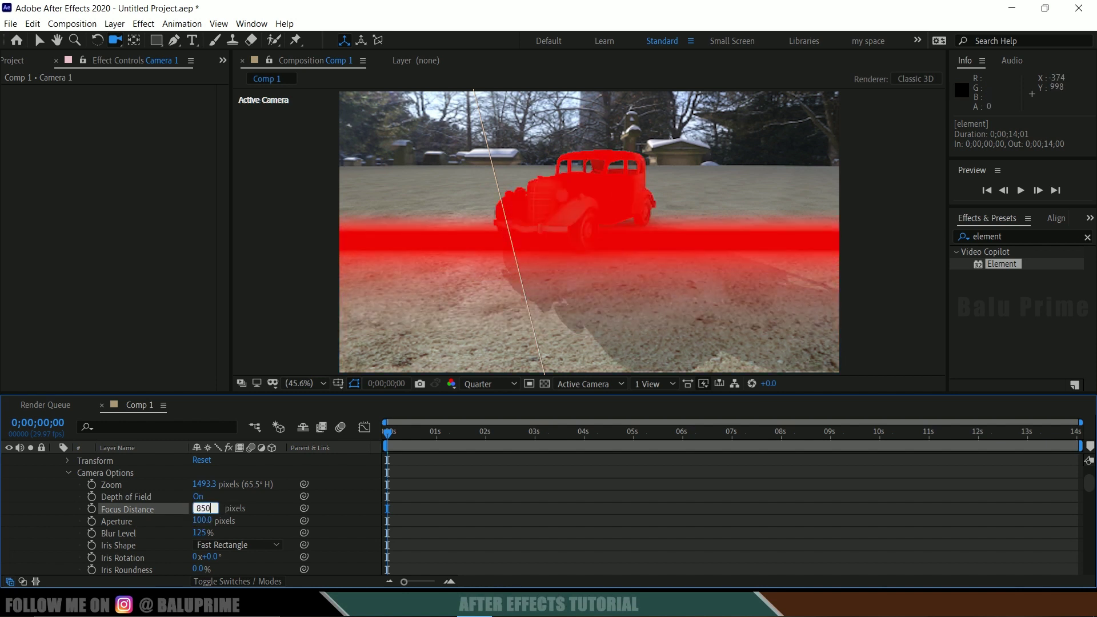
key("Return")
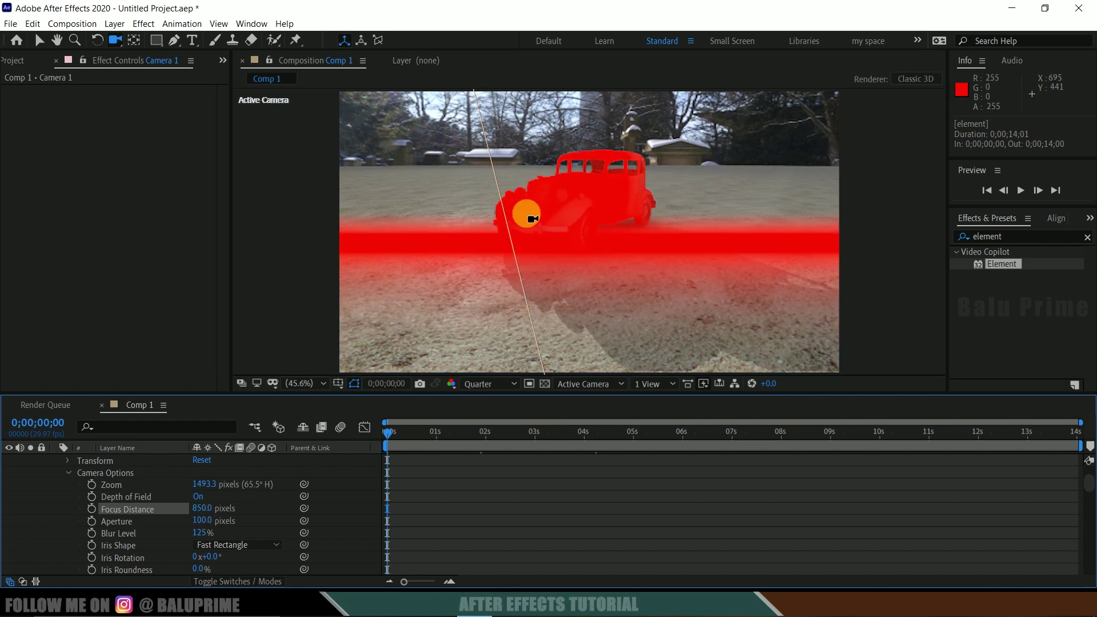
Set the element layer's DOF Mode to Pixel Blur
scroll(189, 480, "down", 3)
scroll(165, 506, "down", 7)
scroll(165, 506, "up", 4)
left_click(122, 496)
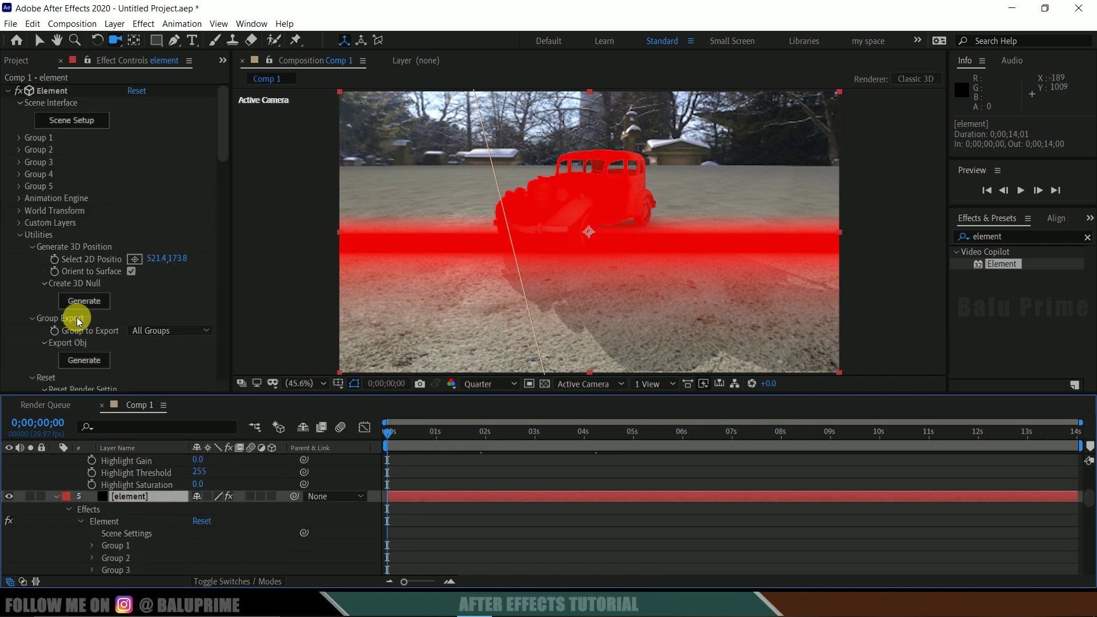
scroll(29, 288, "down", 15)
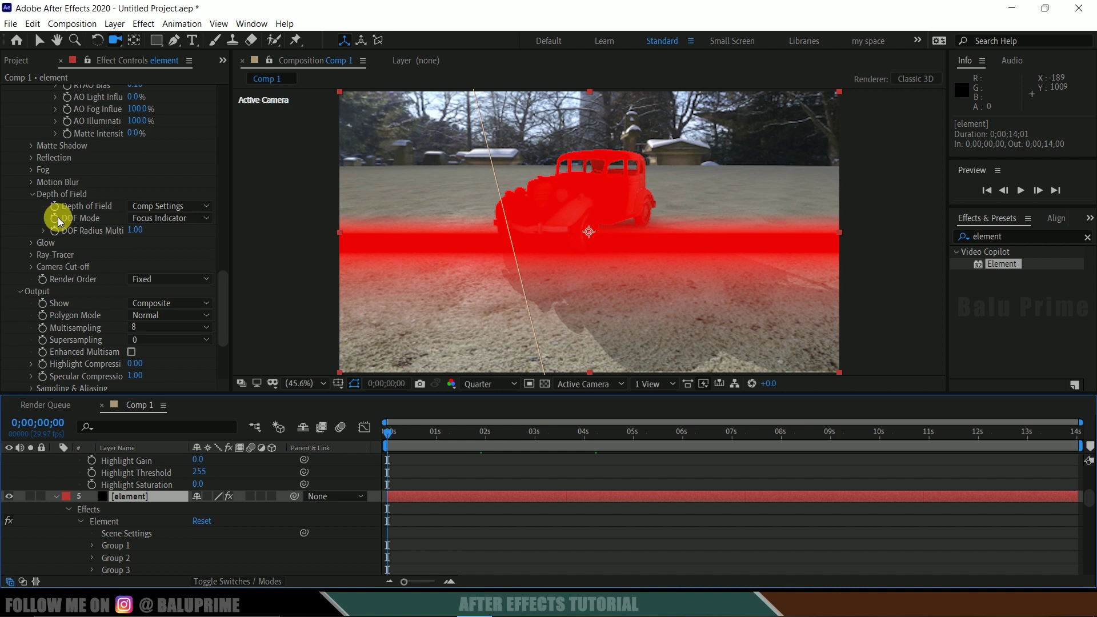
left_click(154, 217)
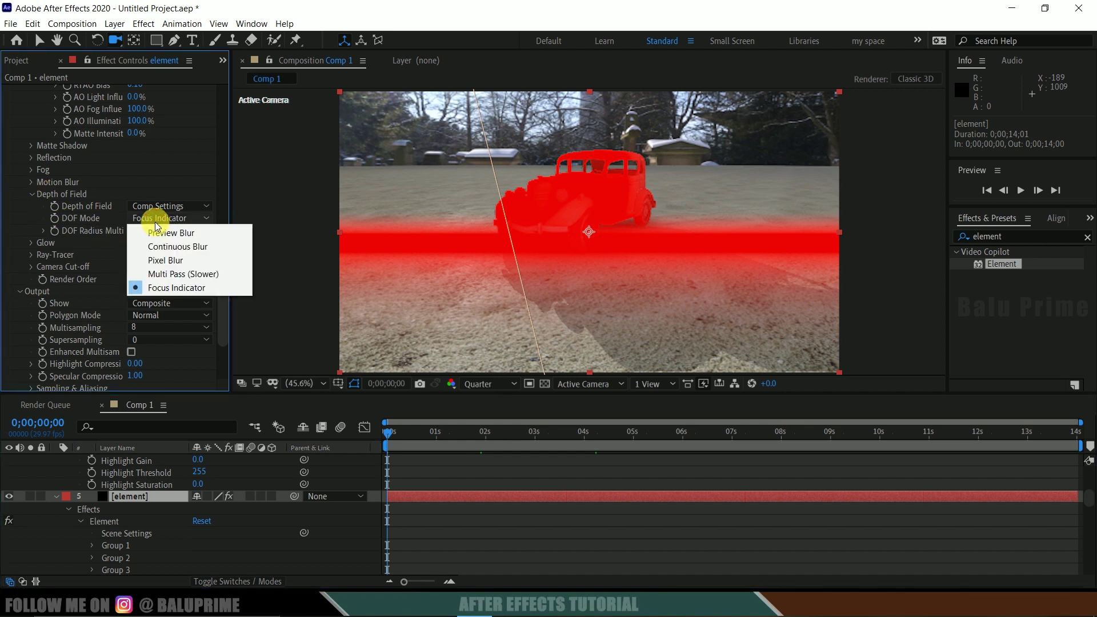
left_click(161, 261)
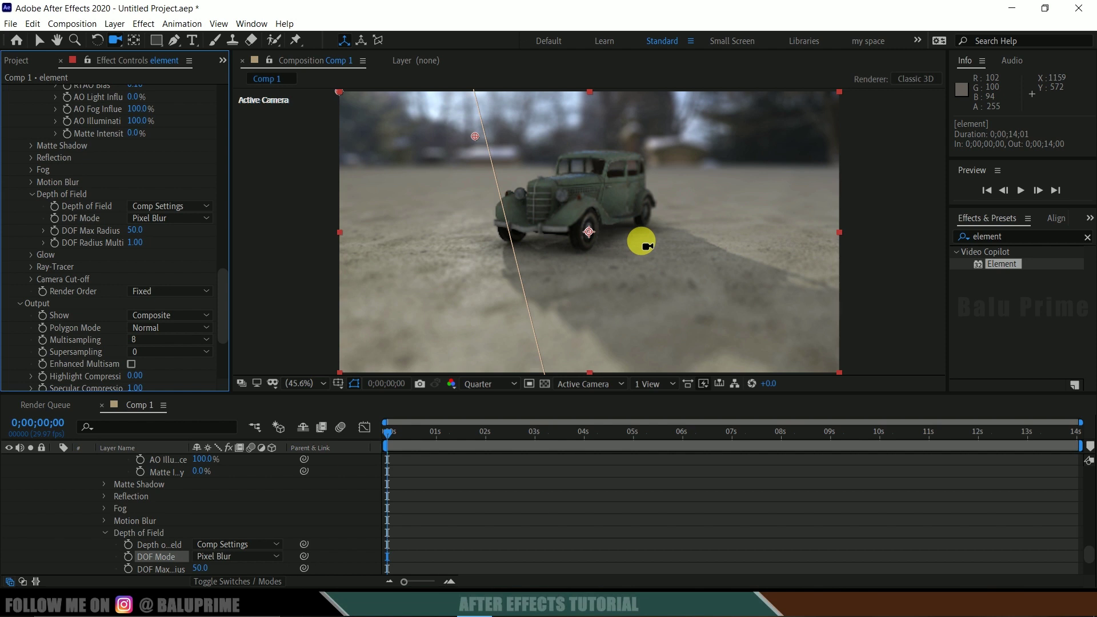
Collapse the expanded properties of Camera 1, Spot Light 1, the Element position null and the element layer
left_click_drag(393, 432, 353, 446)
scroll(235, 496, "up", 15)
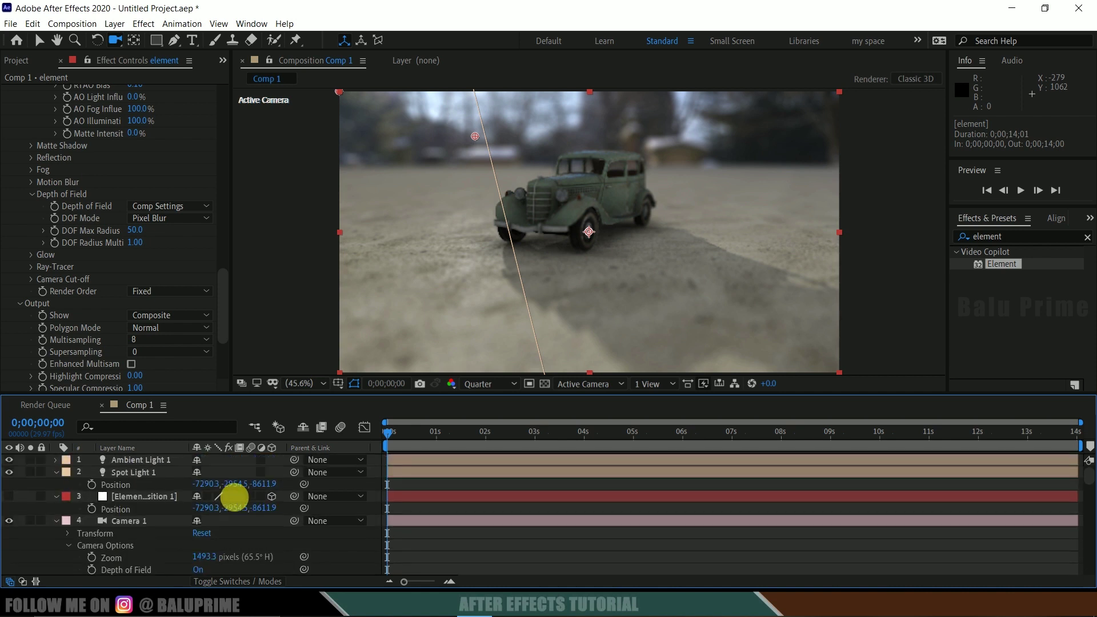
left_click(56, 521)
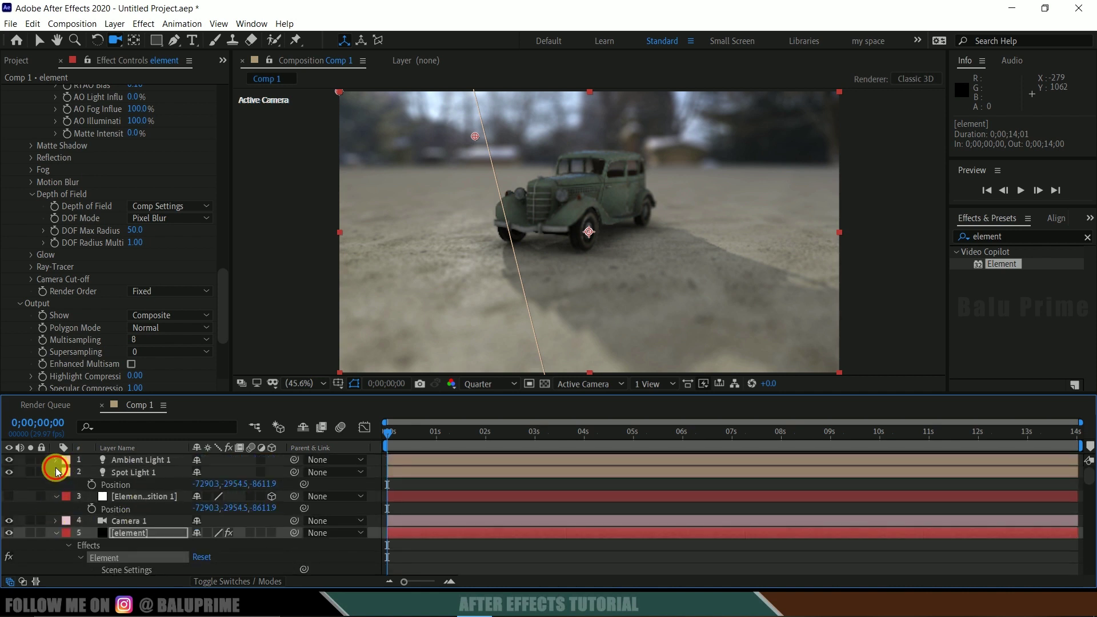
left_click(56, 472)
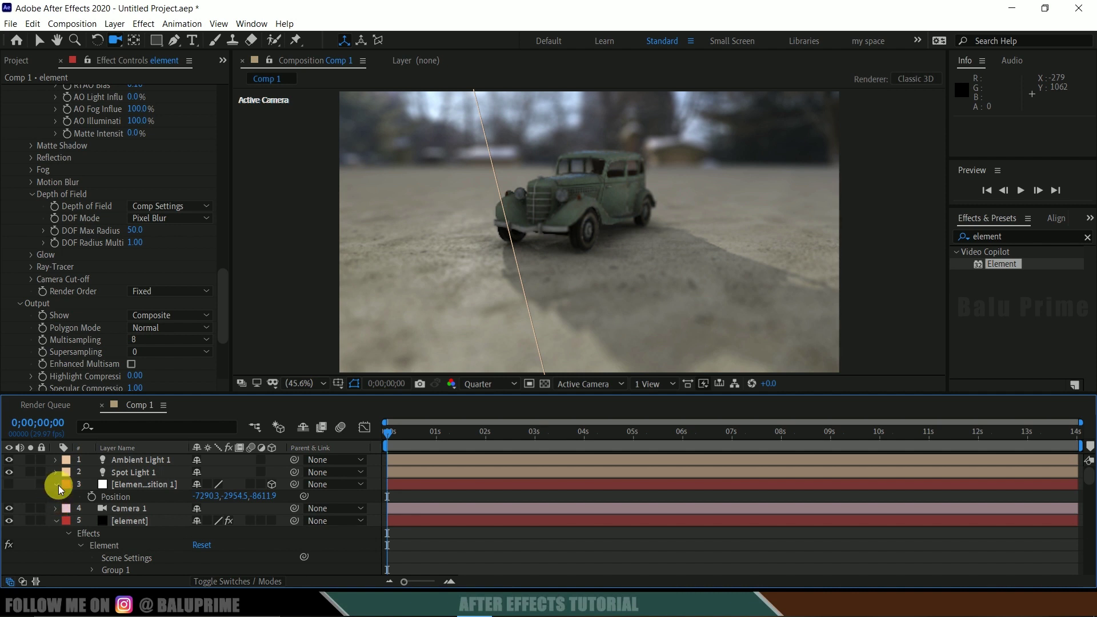
left_click(56, 484)
left_click(56, 508)
Create a new null object directly above Camera 1 and make it a 3D layer
left_click(140, 496)
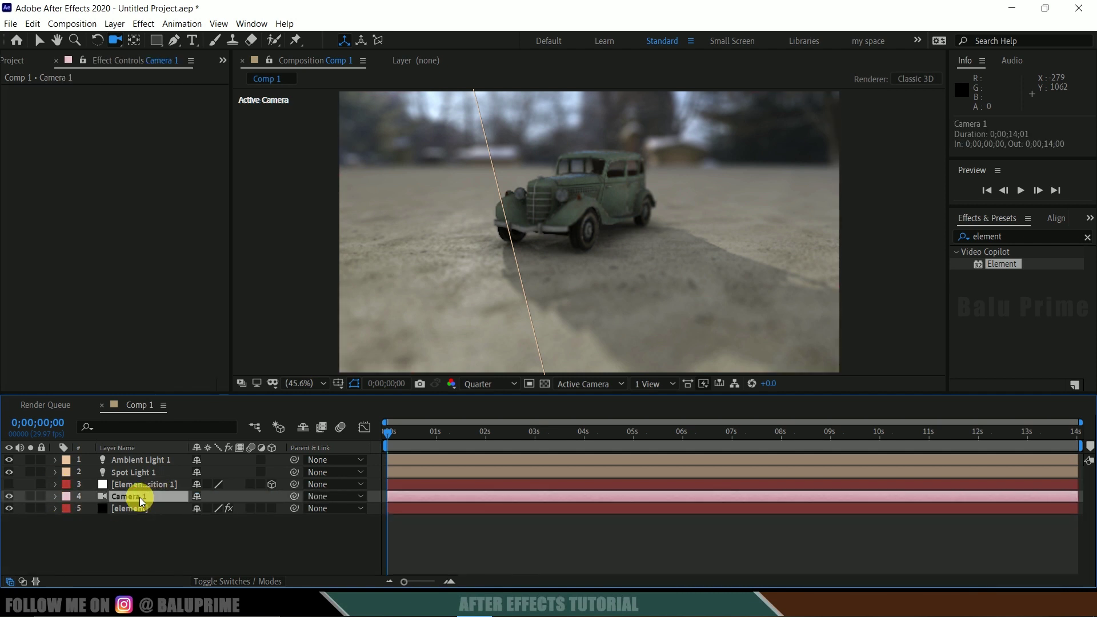
left_click(114, 24)
mouse_move(201, 41)
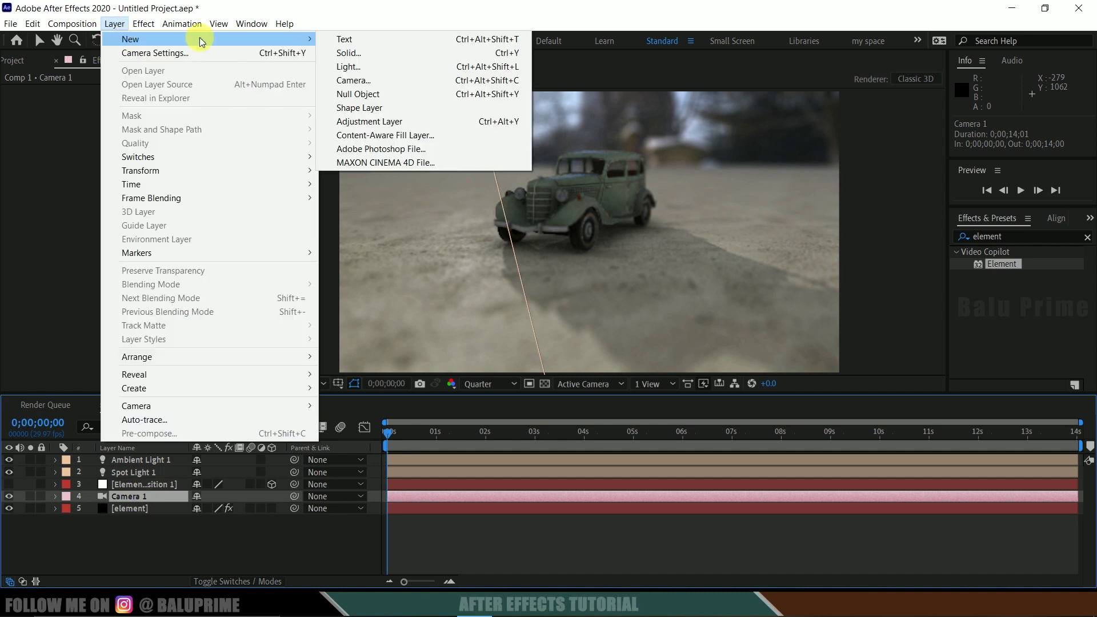
left_click(365, 94)
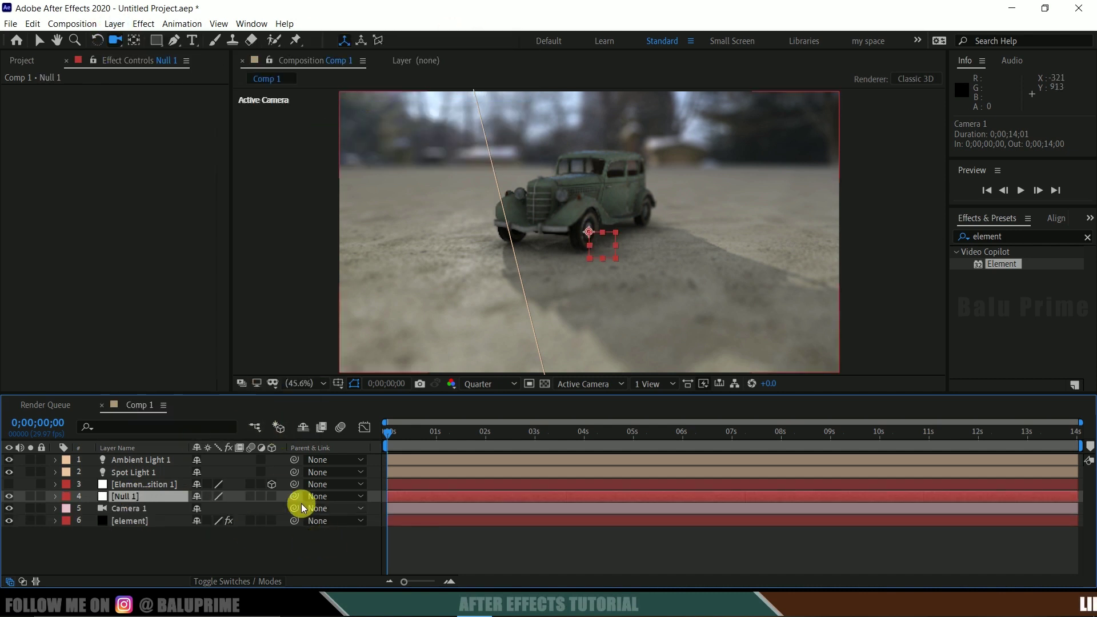
left_click(271, 496)
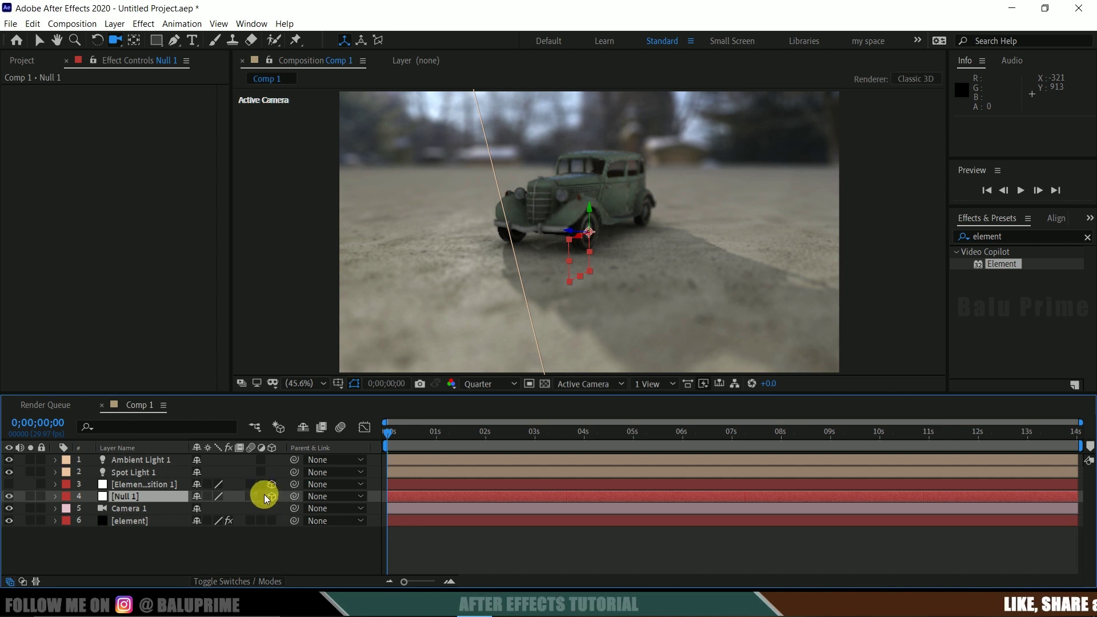
Toggle the timeline's layer switches and transfer controls columns, returning to the original layout
left_click(235, 578)
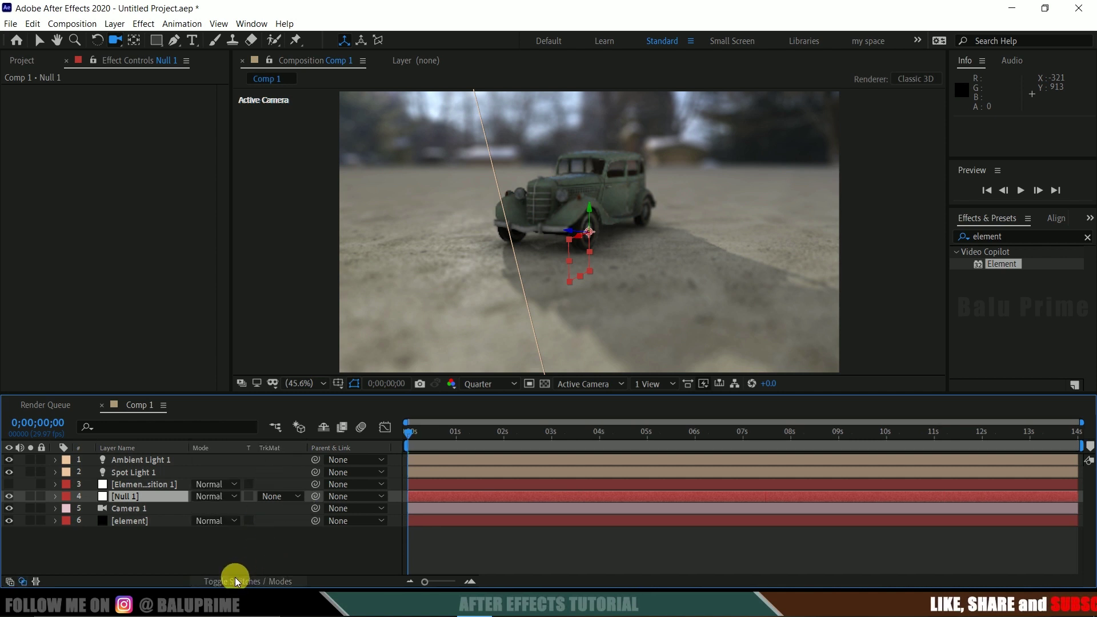
left_click(235, 579)
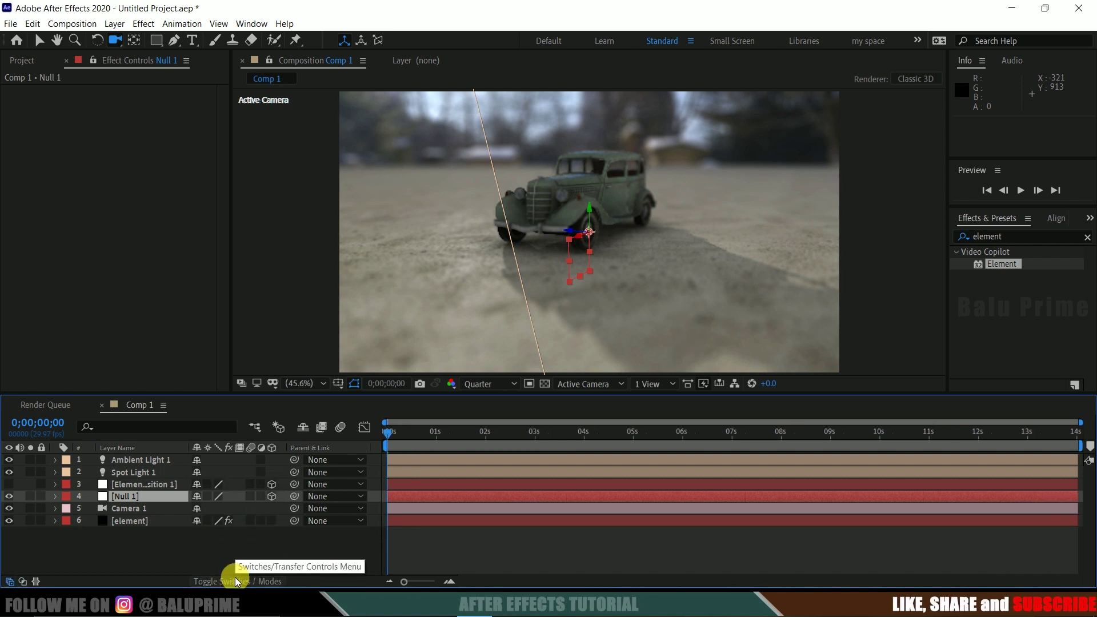
left_click(22, 581)
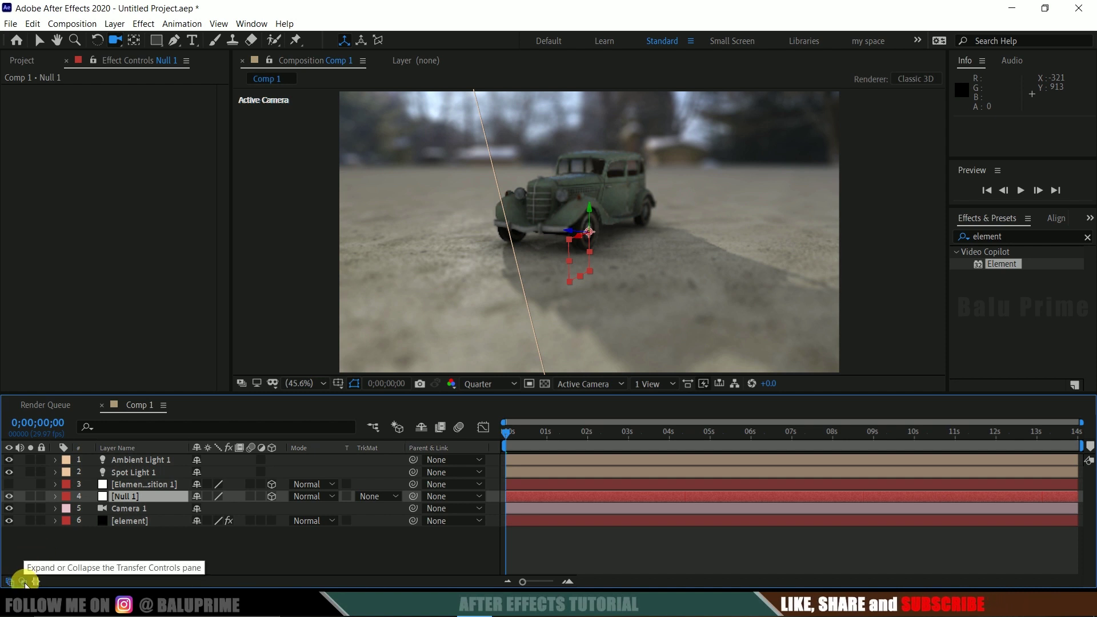
left_click(23, 582)
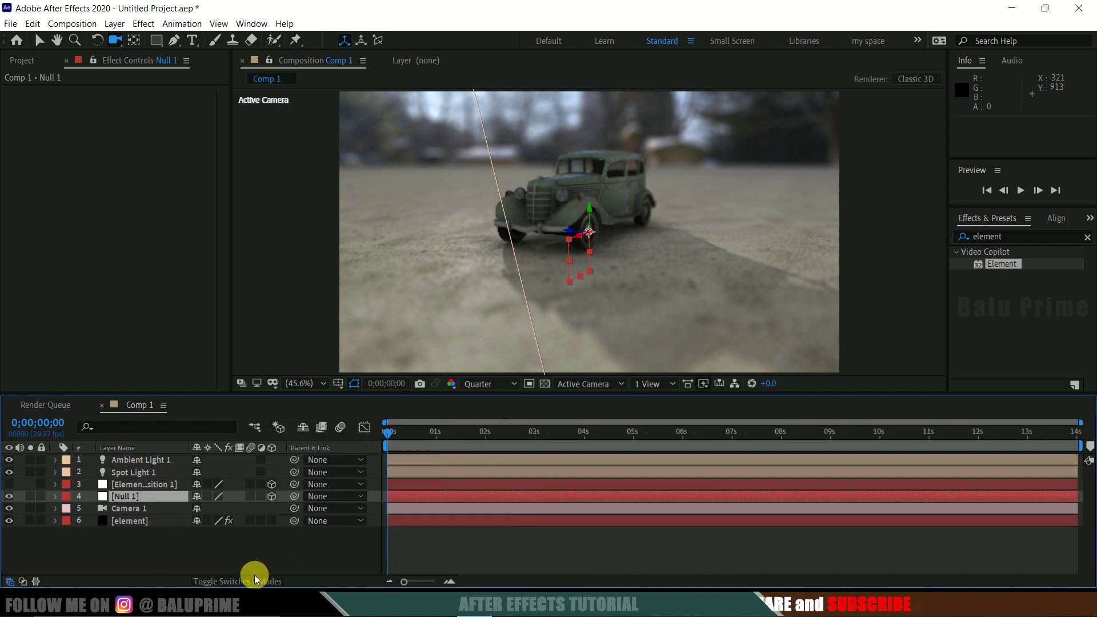
left_click(231, 579)
left_click(231, 579)
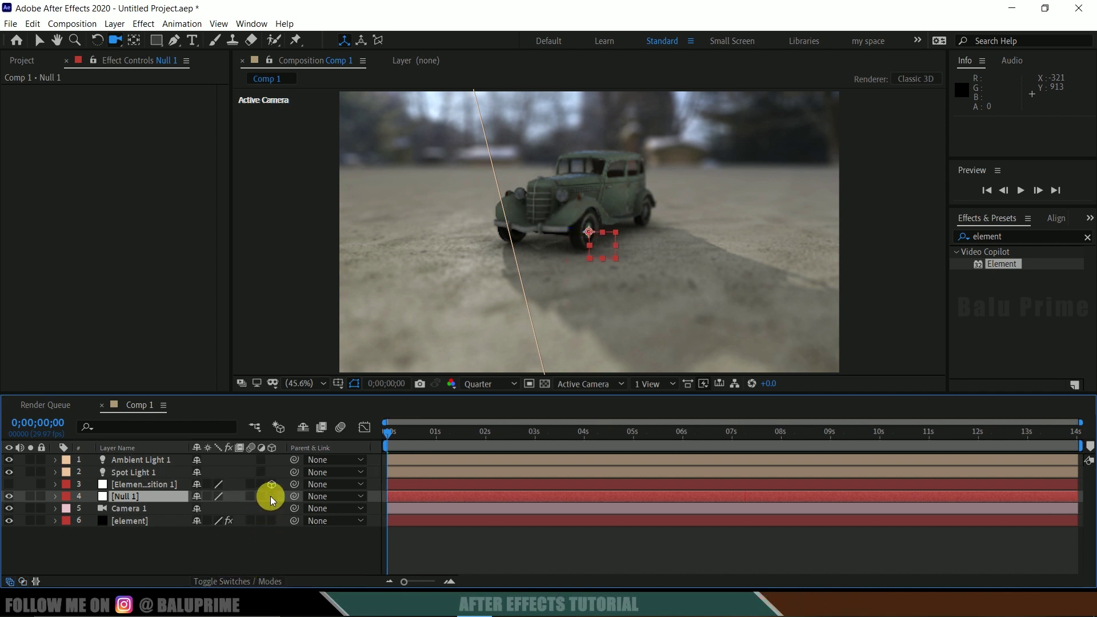
Parent Camera 1 to Null 1
left_click_drag(293, 509, 129, 495)
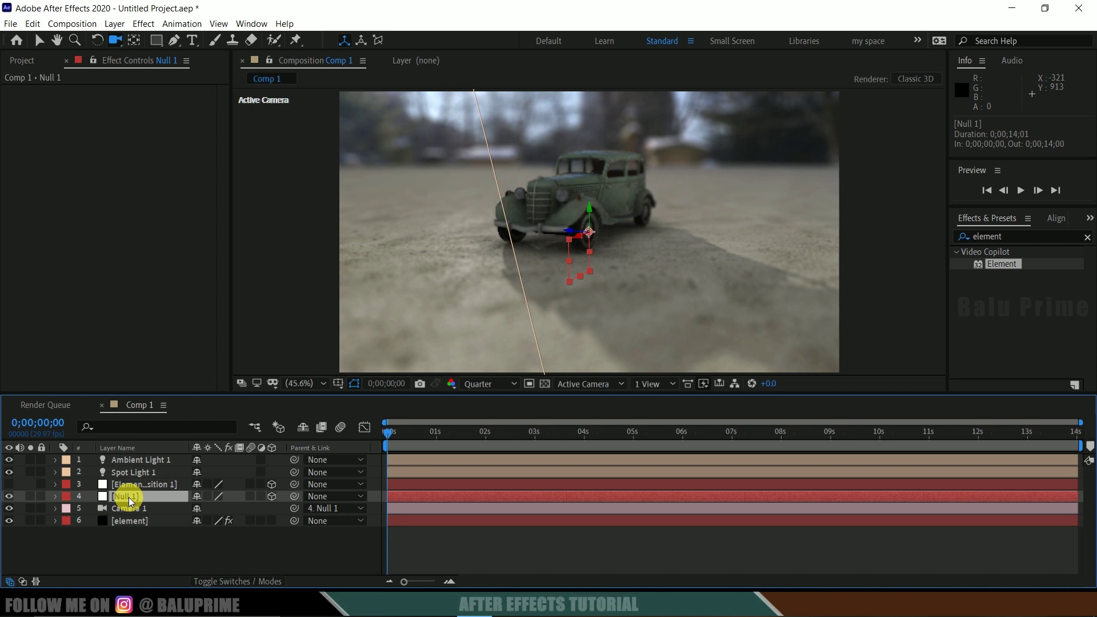
Keyframe Null 1's Y Rotation at 0° on the first frame and 359° at 0;00;14;00 to orbit the camera
key("r")
left_click_drag(225, 537, 242, 530)
left_click(215, 533)
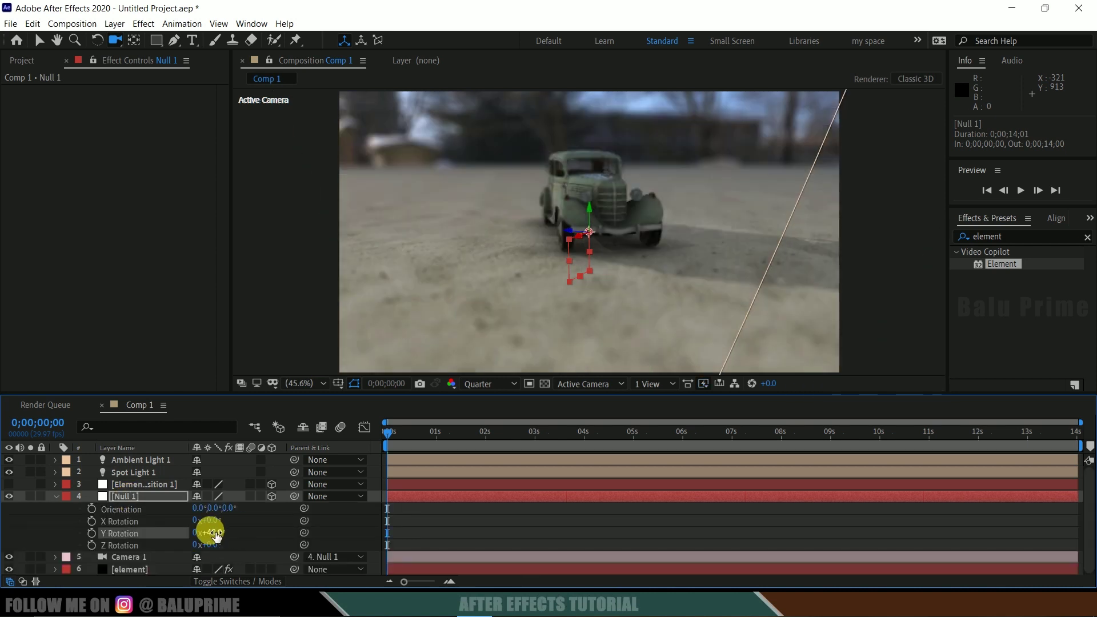
key("Return")
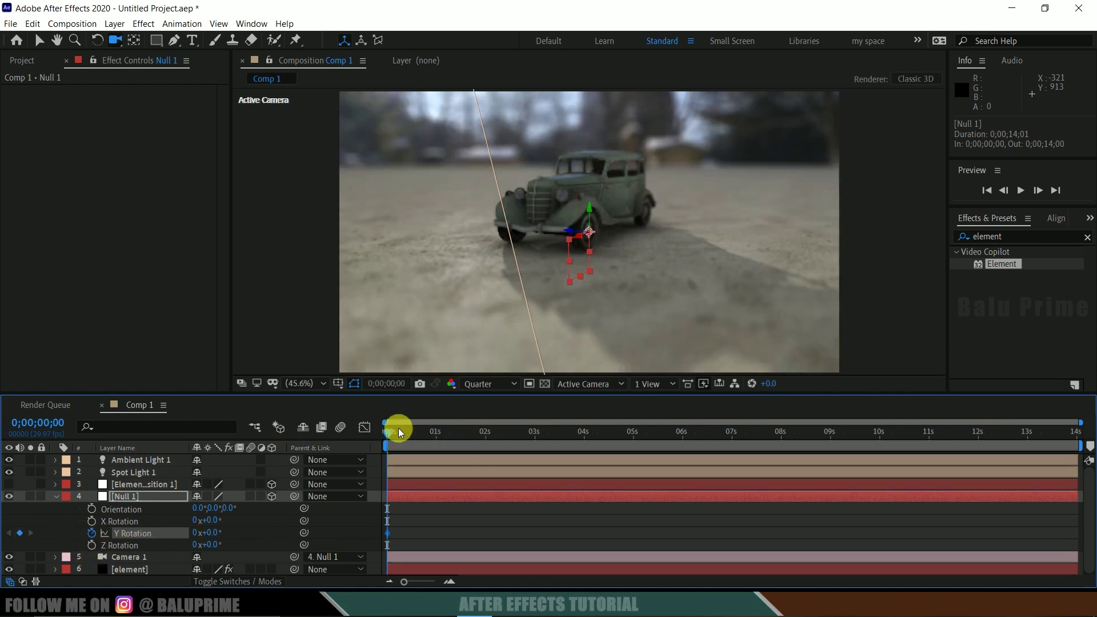
left_click_drag(399, 429, 1086, 437)
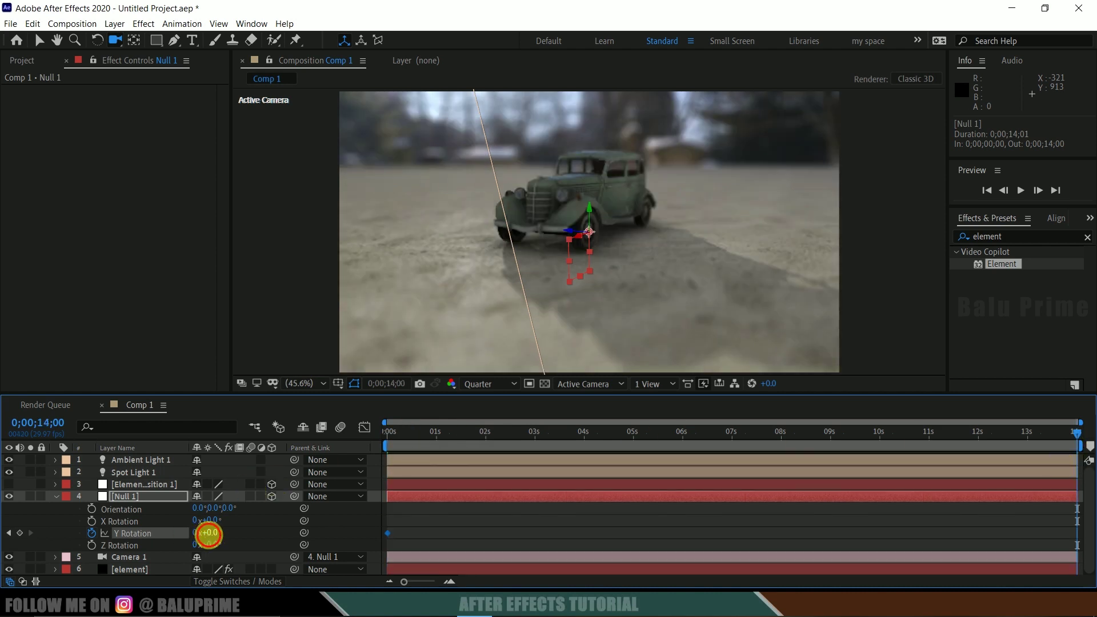
type("359")
left_click(216, 540)
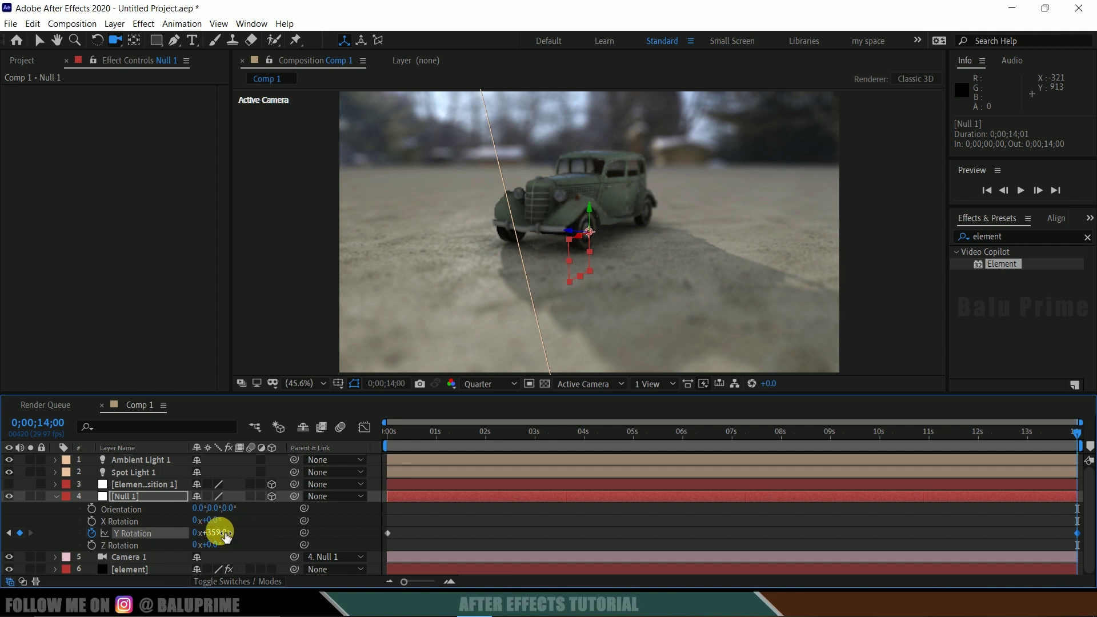
Preview the camera orbit around the car and stop with the playhead at 0;00;02;08
key("space")
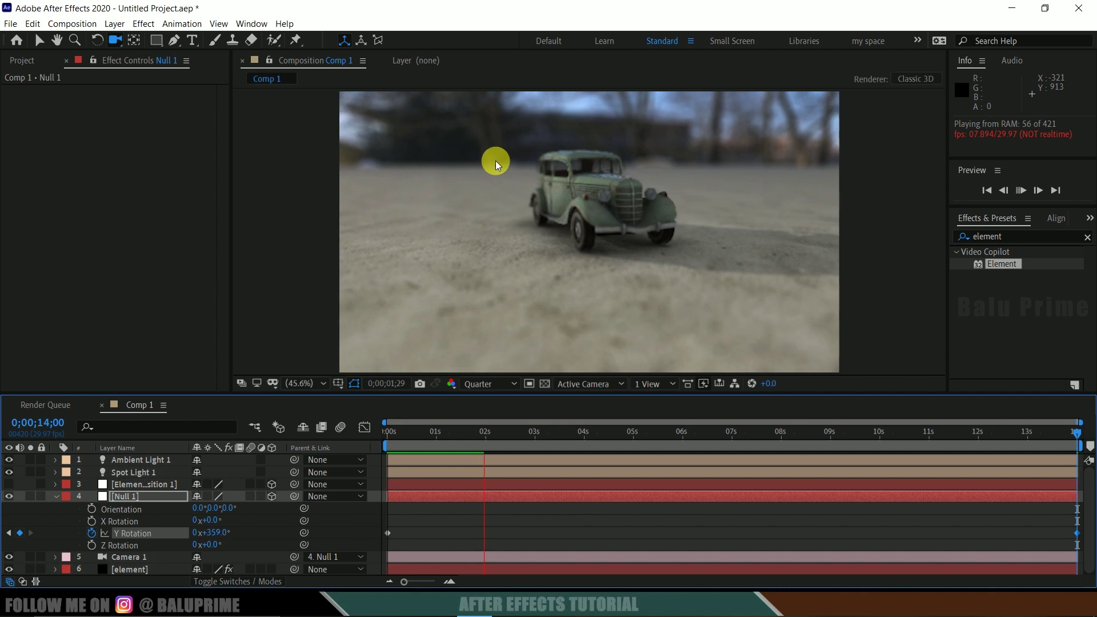
left_click(499, 434)
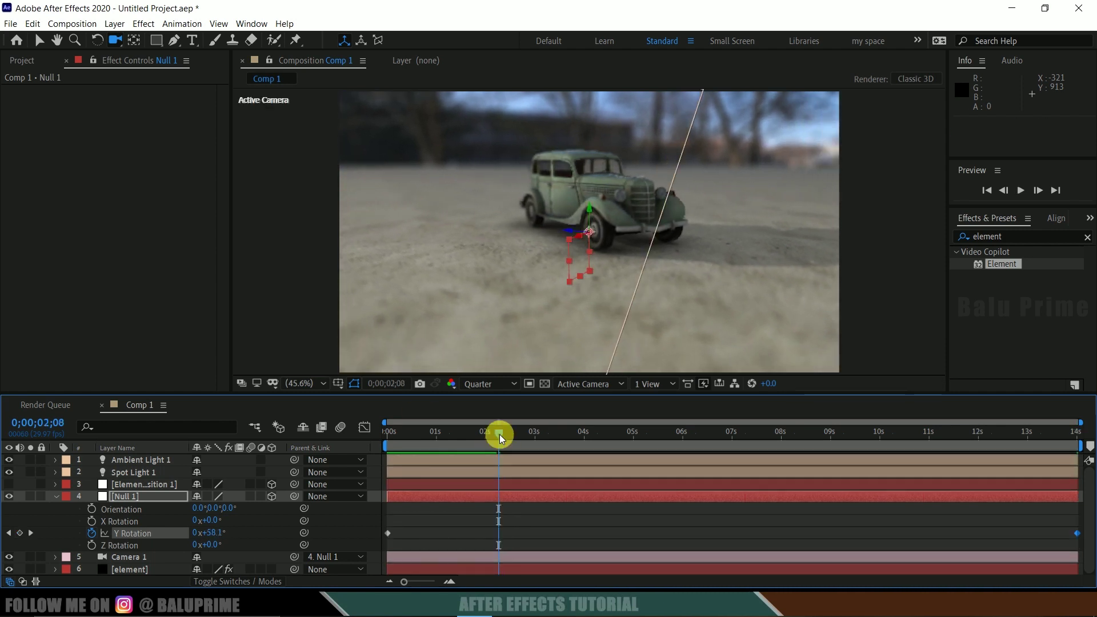
Enable fog in the element layer's Element render settings and set the fog color to light gray B6B6B6
left_click(129, 568)
scroll(24, 252, "down", 10)
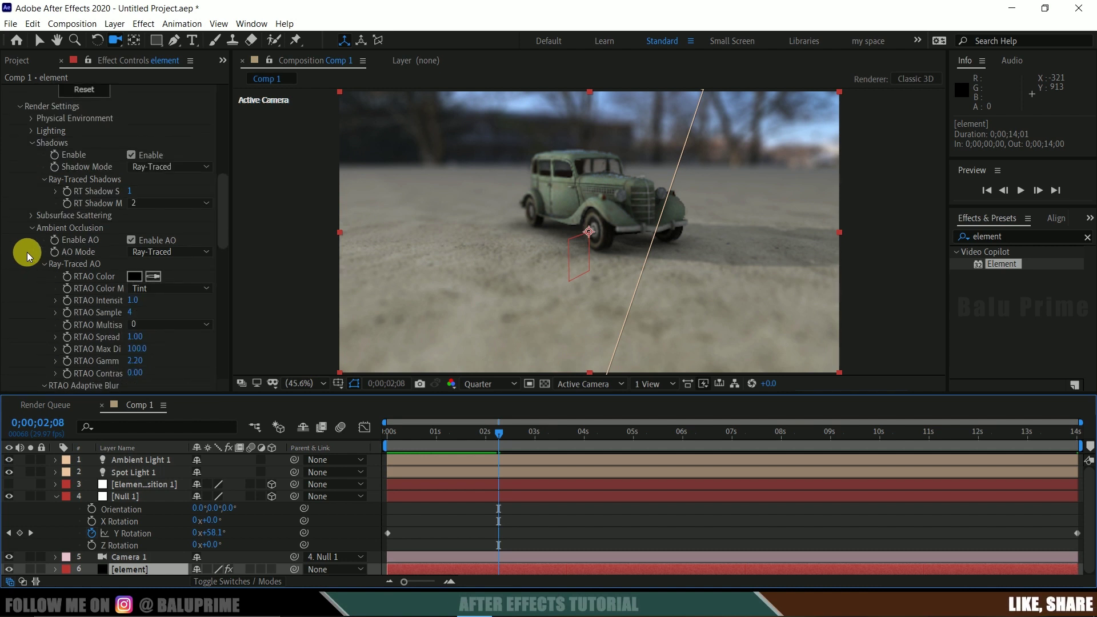
scroll(26, 253, "down", 10)
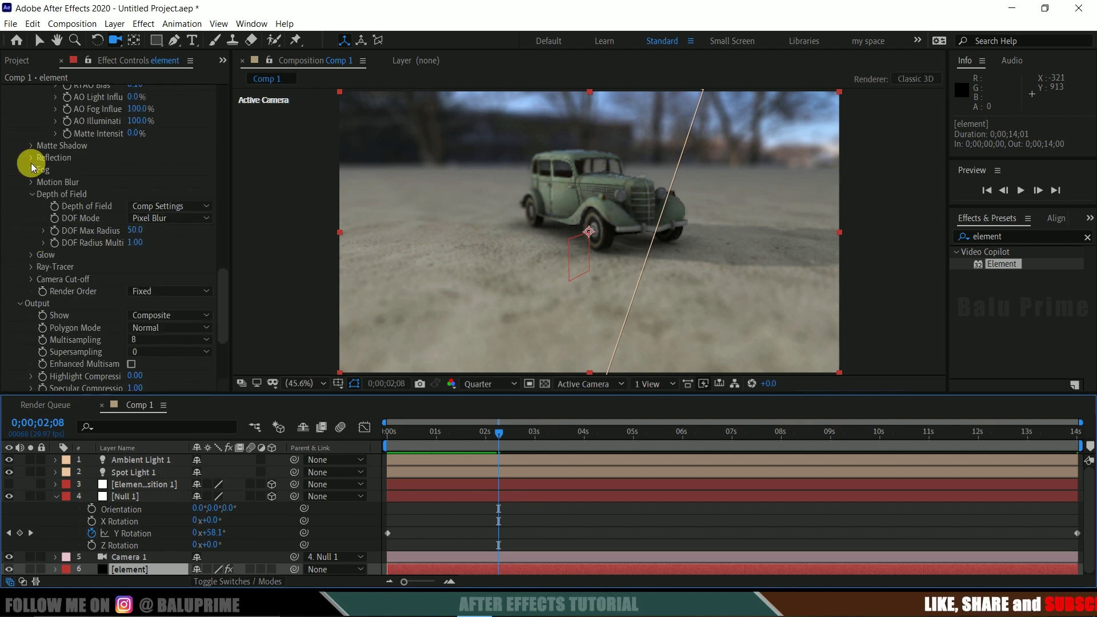
left_click(31, 170)
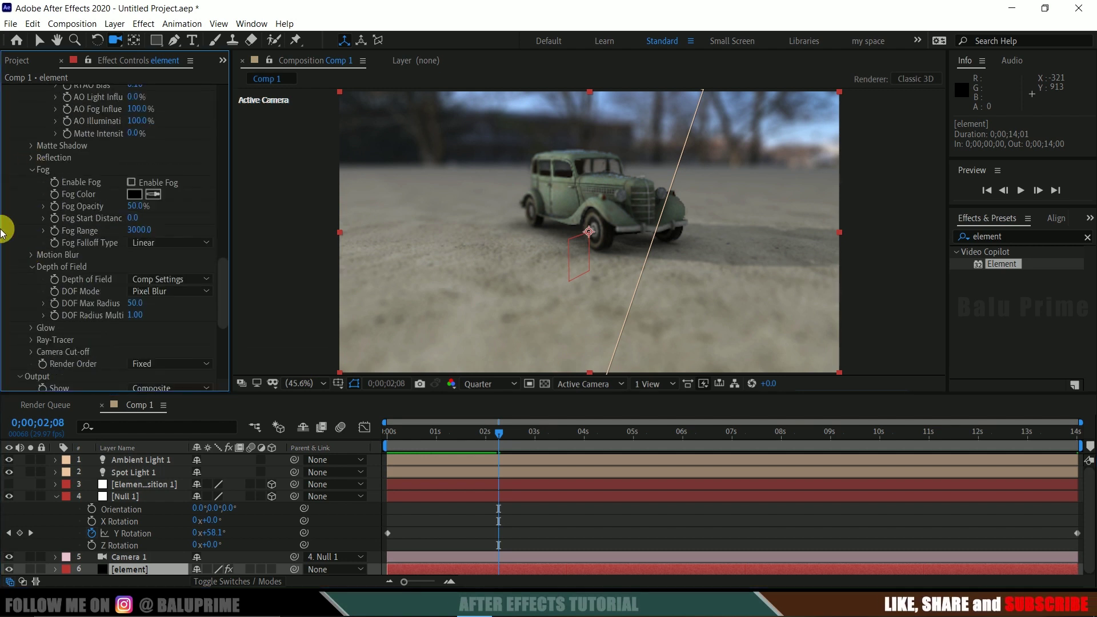
left_click(131, 183)
left_click(135, 194)
mouse_move(763, 246)
left_mouse_down()
mouse_move(759, 269)
mouse_move(763, 253)
left_mouse_up()
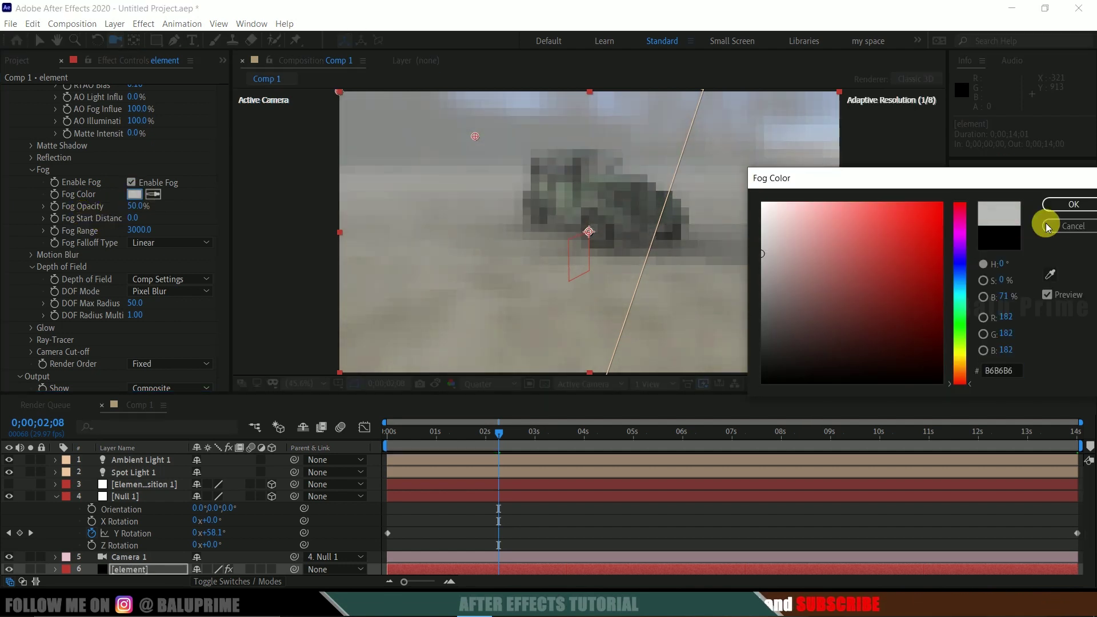
left_click(1071, 207)
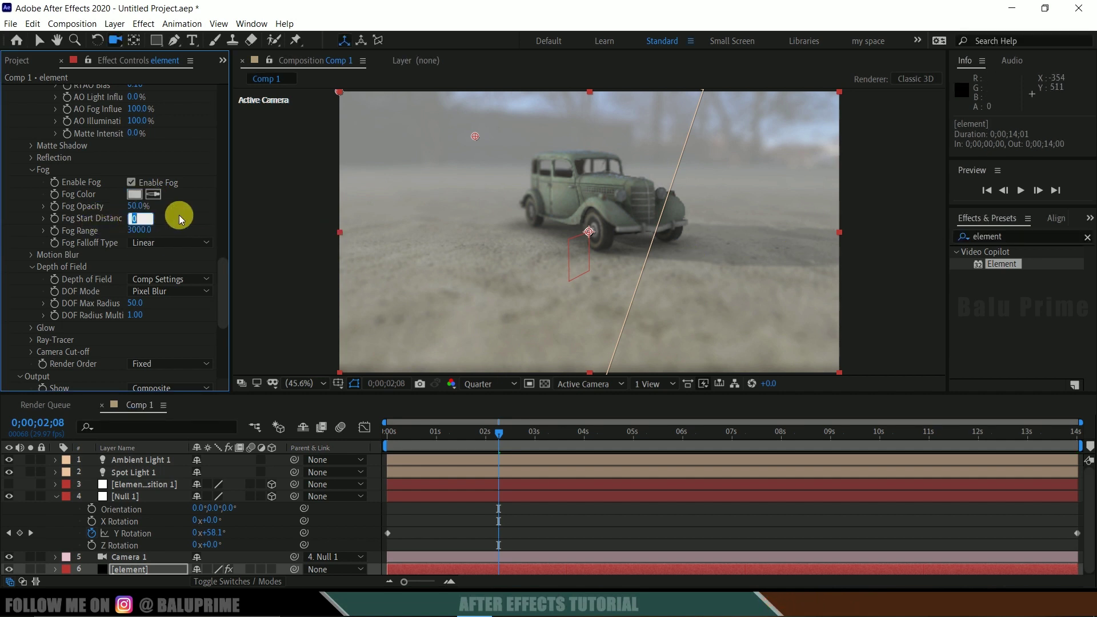
Set the Fog Start Distance to 2500 and preview the camera orbit from the first frame
type("1800.0")
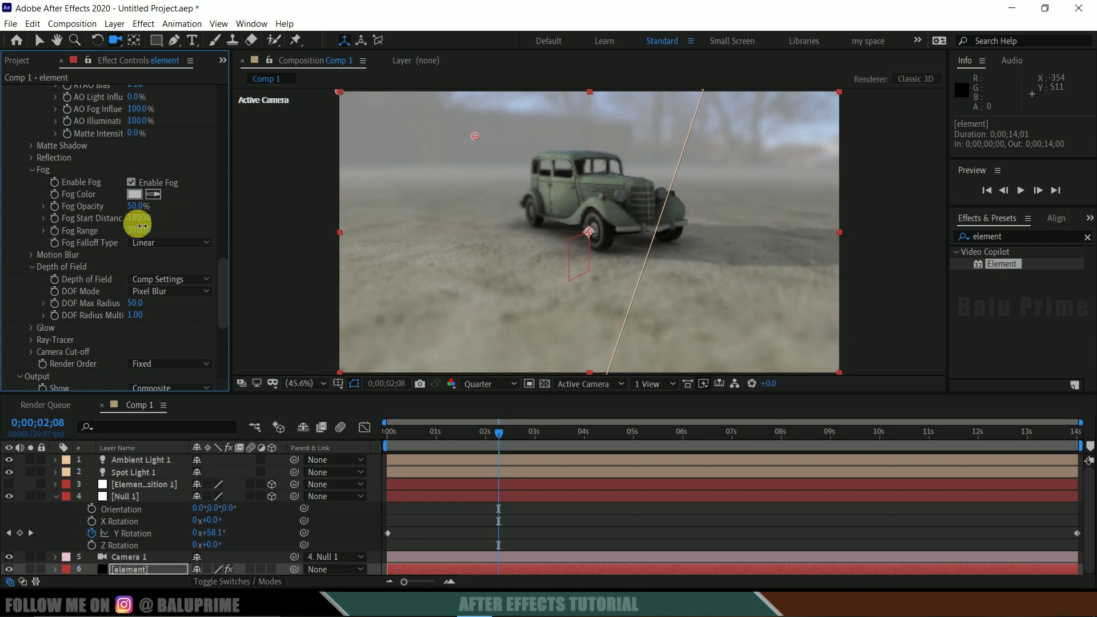
type("200")
key("Return")
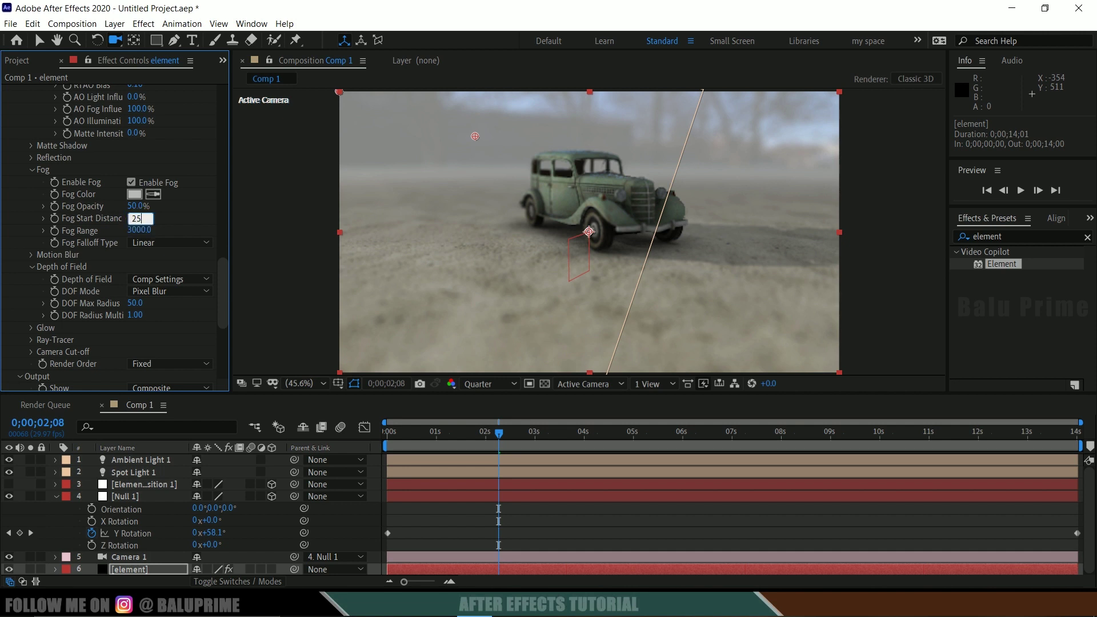
key("Home")
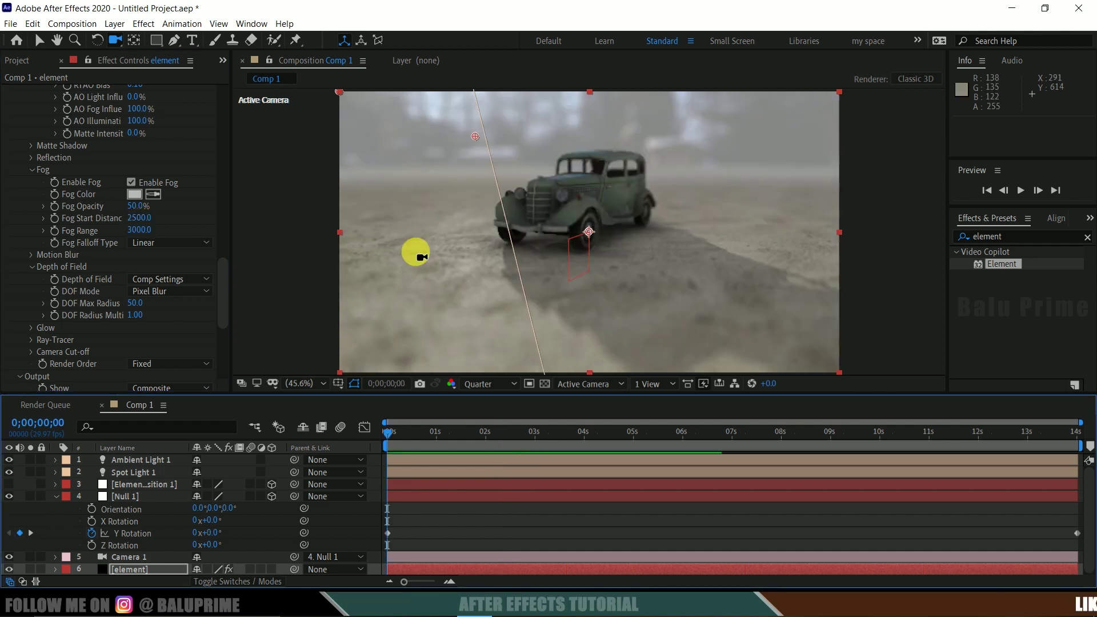
key("space")
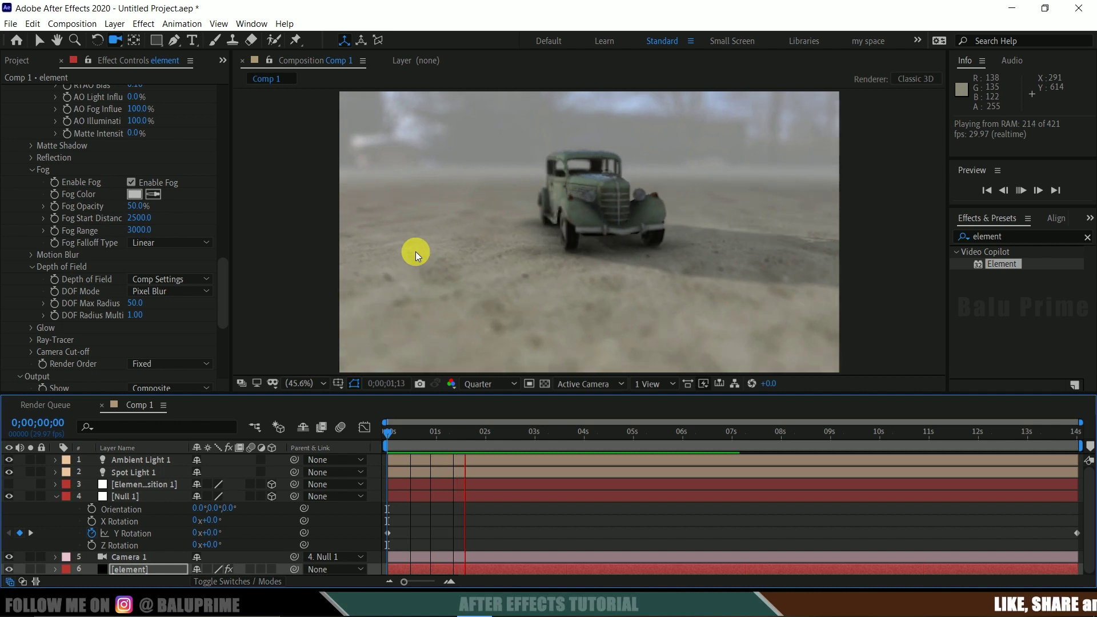